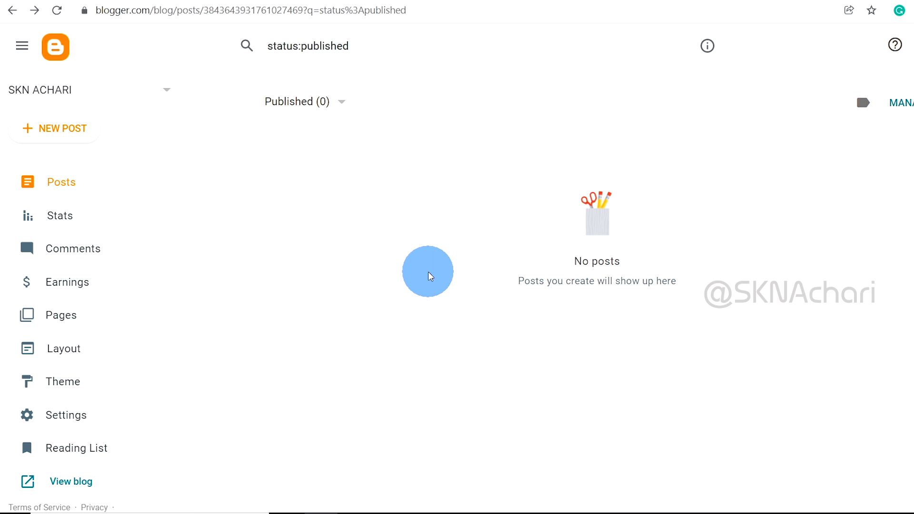
- Import the blog content from blog-12-15-2021.xml, completing the reCAPTCHA check and keeping automatic publishing of posts and pages on
{"action": "left_click", "coordinate": [65, 424]}
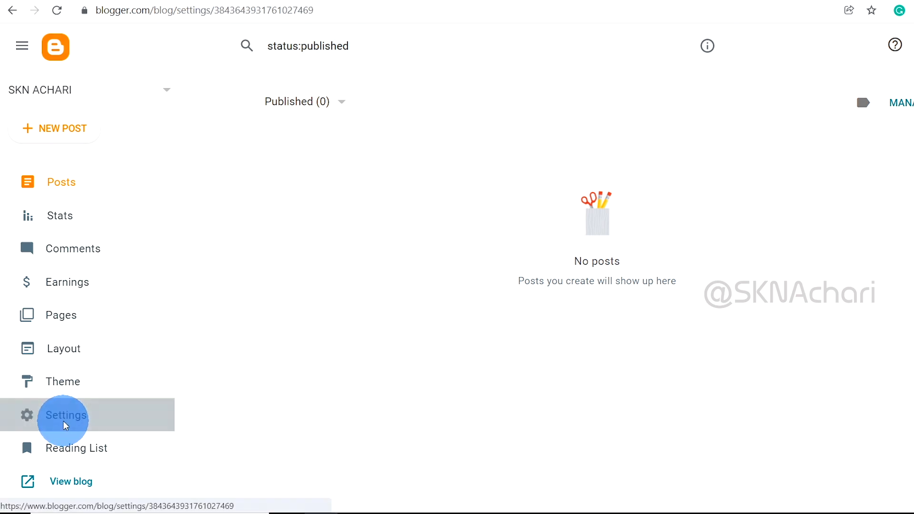
{"action": "scroll", "coordinate": [516, 329], "scroll_direction": "down", "scroll_amount": 15}
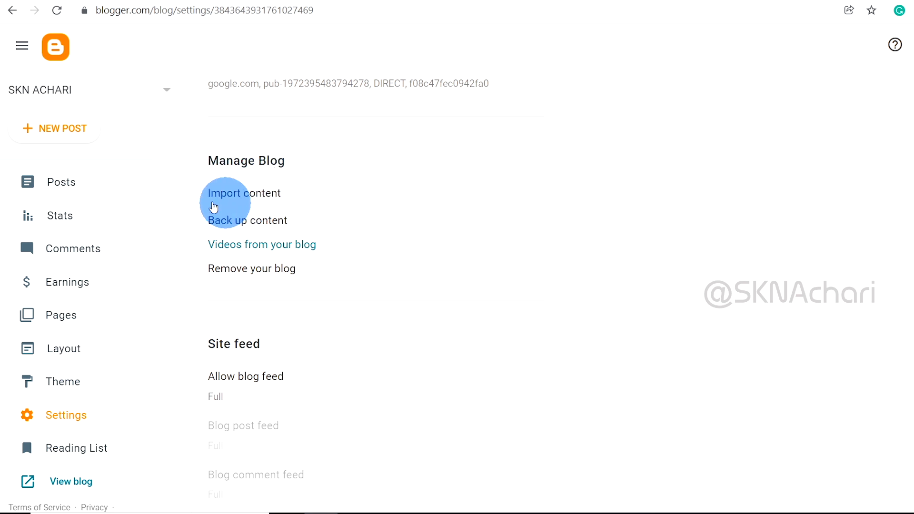
{"action": "left_click", "coordinate": [238, 197]}
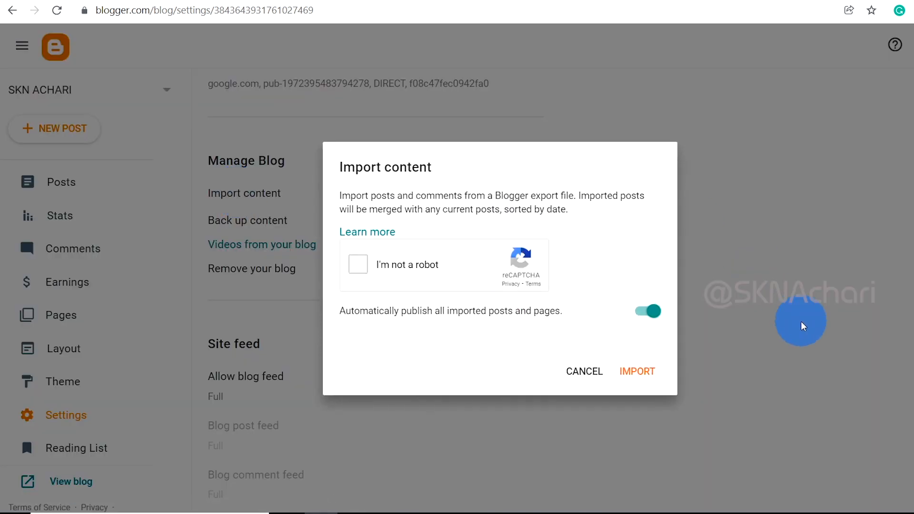
{"action": "left_click", "coordinate": [359, 270]}
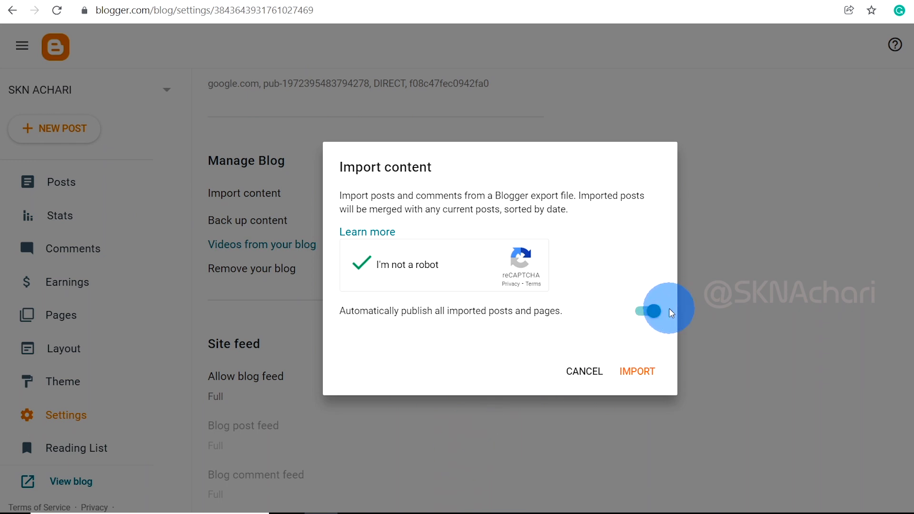
{"action": "left_click", "coordinate": [637, 386]}
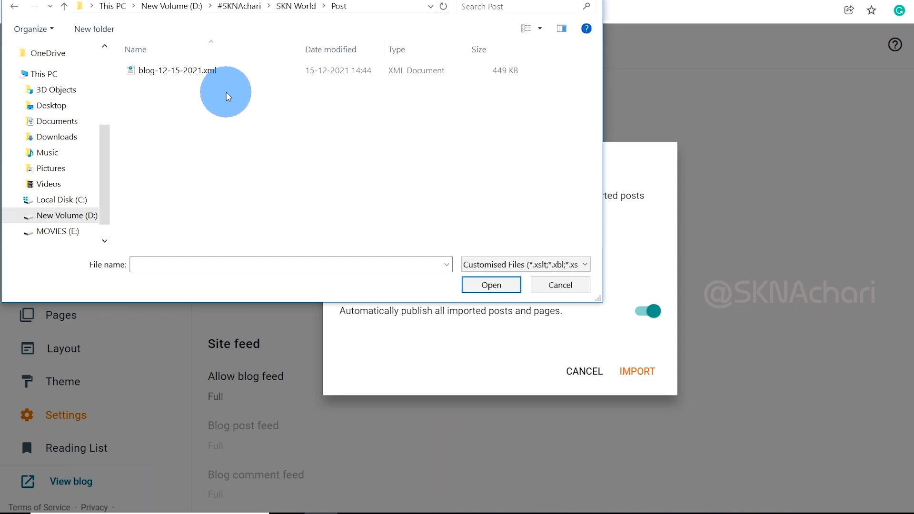
{"action": "double_click", "coordinate": [212, 71]}
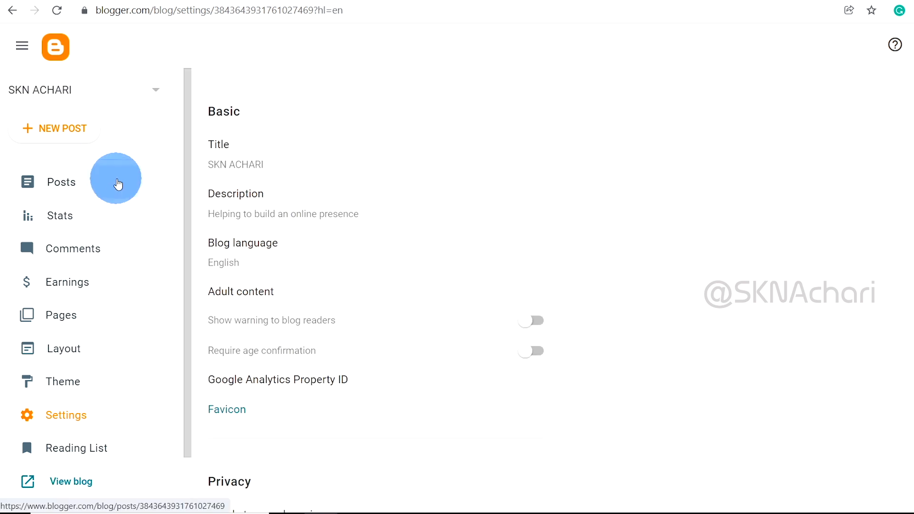
- Review the imported posts in the blog's posts list and on the live blog's home page
{"action": "left_click", "coordinate": [98, 190]}
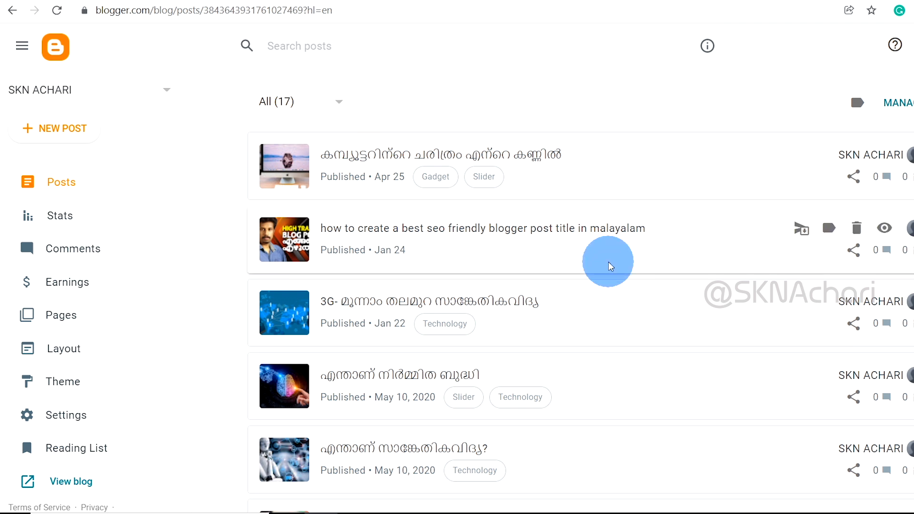
{"action": "left_click", "coordinate": [64, 481]}
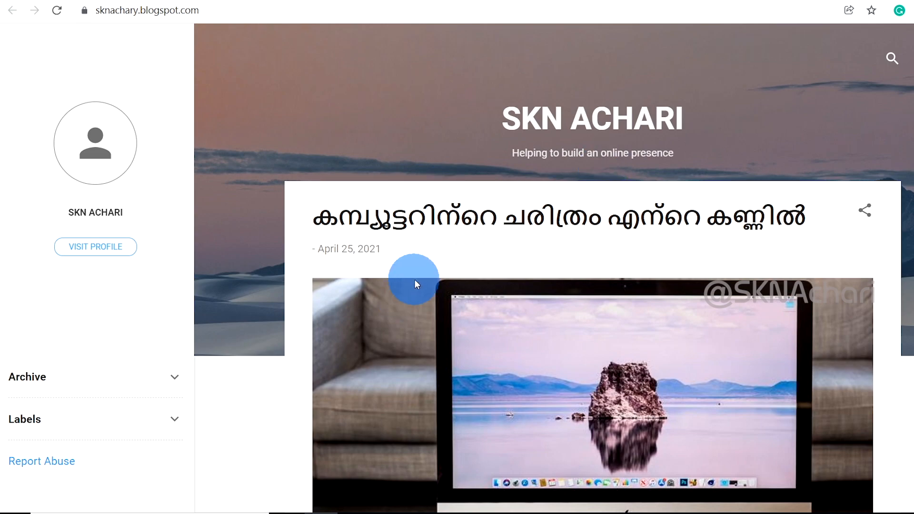
{"action": "scroll", "coordinate": [418, 281], "scroll_direction": "down", "scroll_amount": 15}
{"action": "scroll", "coordinate": [532, 299], "scroll_direction": "down", "scroll_amount": 15}
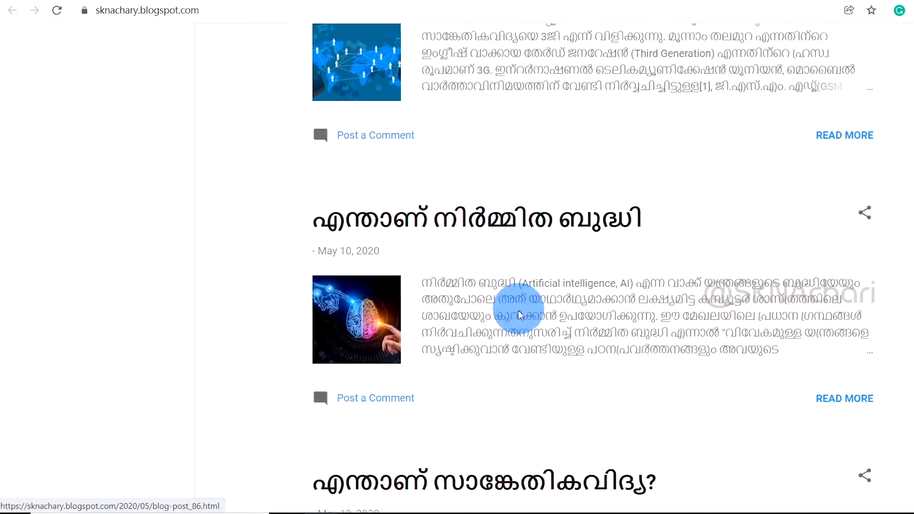
{"action": "scroll", "coordinate": [490, 352], "scroll_direction": "up", "scroll_amount": 17}
{"action": "scroll", "coordinate": [490, 353], "scroll_direction": "up", "scroll_amount": 10}
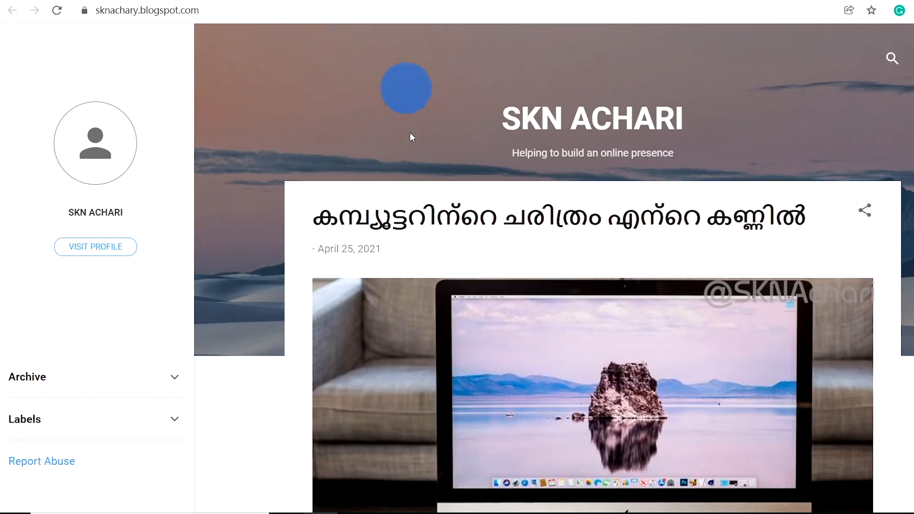
{"action": "scroll", "coordinate": [478, 303], "scroll_direction": "down", "scroll_amount": 15}
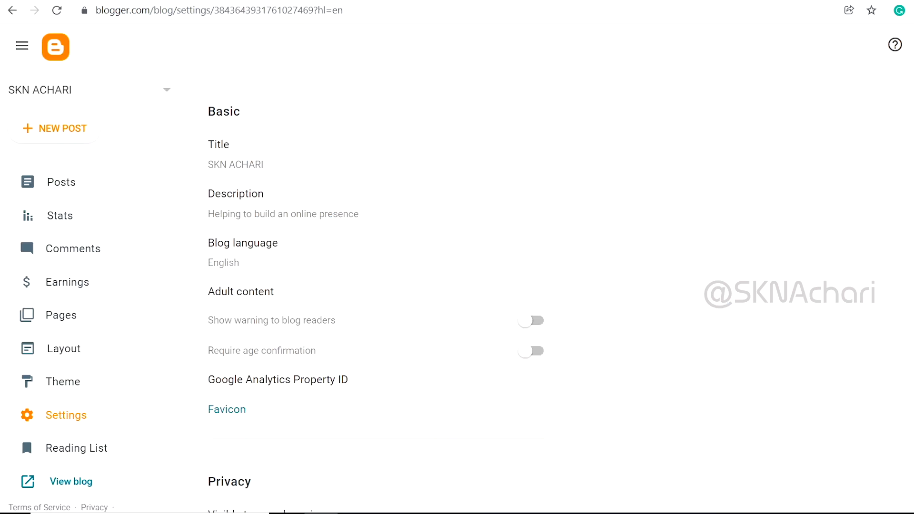
- Download a backup of the blog's posts, pages and comments from the Manage Blog settings
{"action": "scroll", "coordinate": [380, 384], "scroll_direction": "down", "scroll_amount": 4}
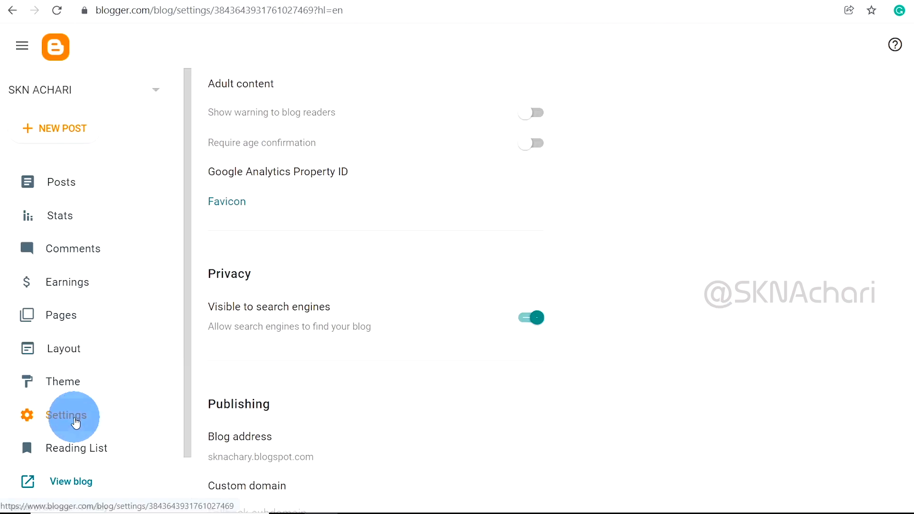
{"action": "scroll", "coordinate": [443, 364], "scroll_direction": "down", "scroll_amount": 20}
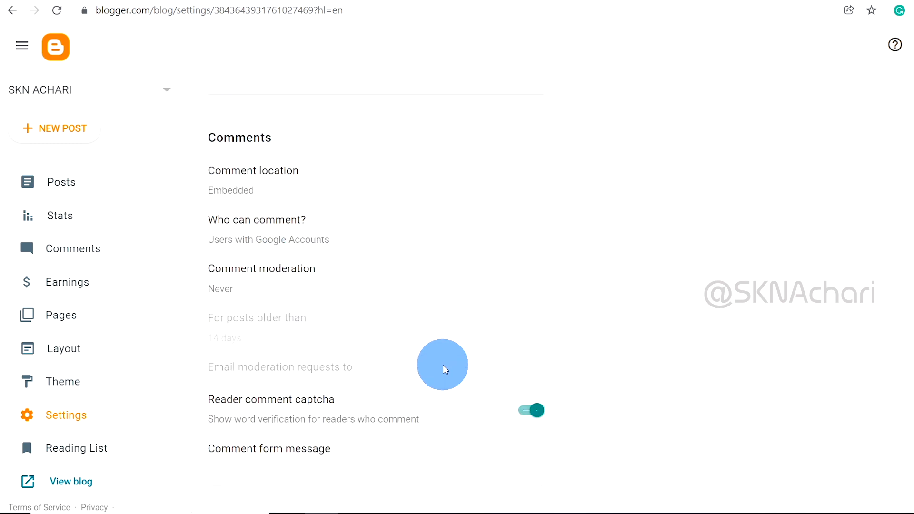
{"action": "scroll", "coordinate": [443, 365], "scroll_direction": "down", "scroll_amount": 20}
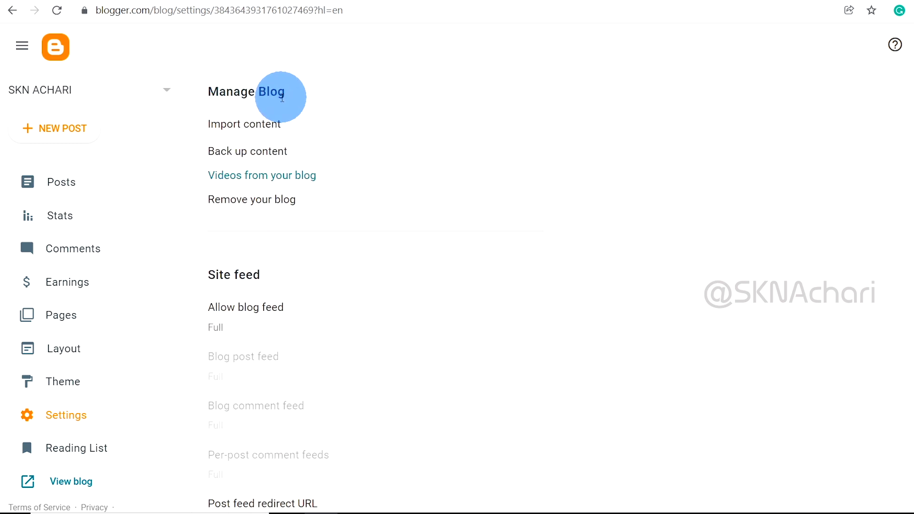
{"action": "left_click", "coordinate": [239, 157]}
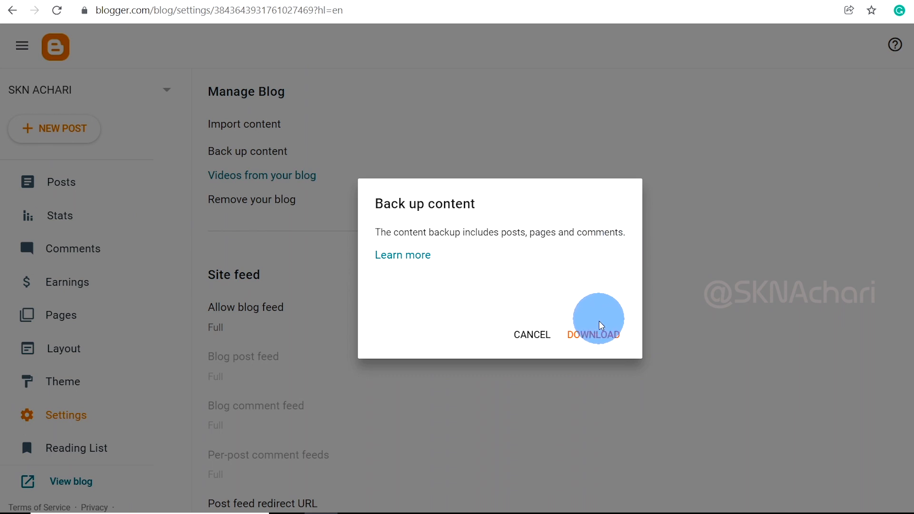
{"action": "left_click", "coordinate": [596, 335]}
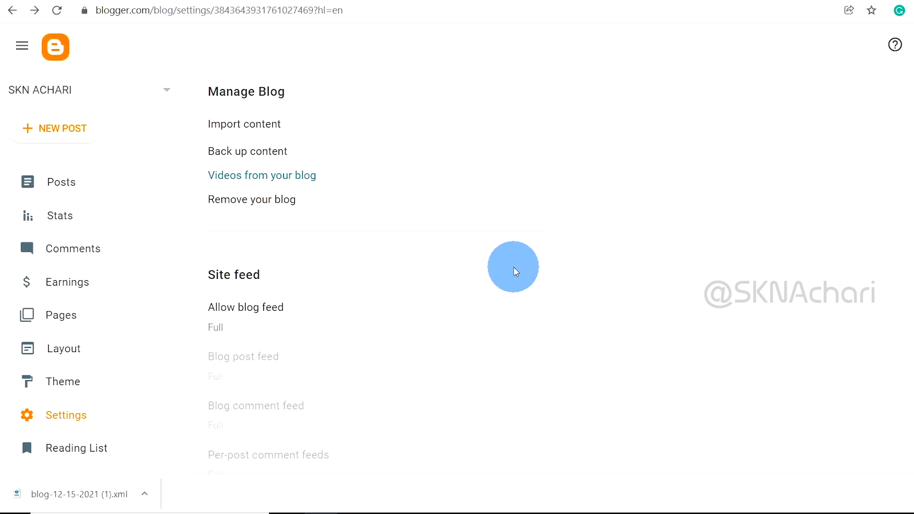
- Open the blog's layout and examine the gadgets in its sidebar, header, page list and ads sections
{"action": "scroll", "coordinate": [507, 270], "scroll_direction": "up", "scroll_amount": 14}
{"action": "scroll", "coordinate": [507, 270], "scroll_direction": "up", "scroll_amount": 4}
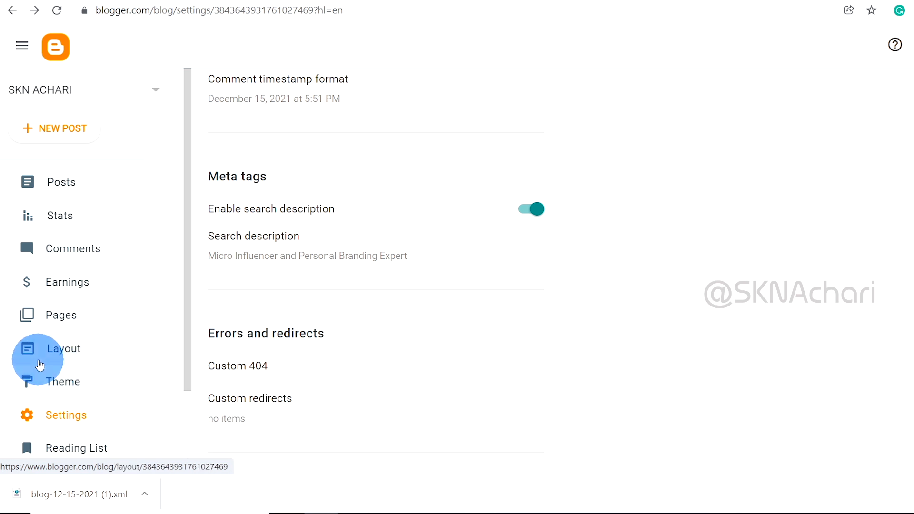
{"action": "left_click", "coordinate": [77, 359]}
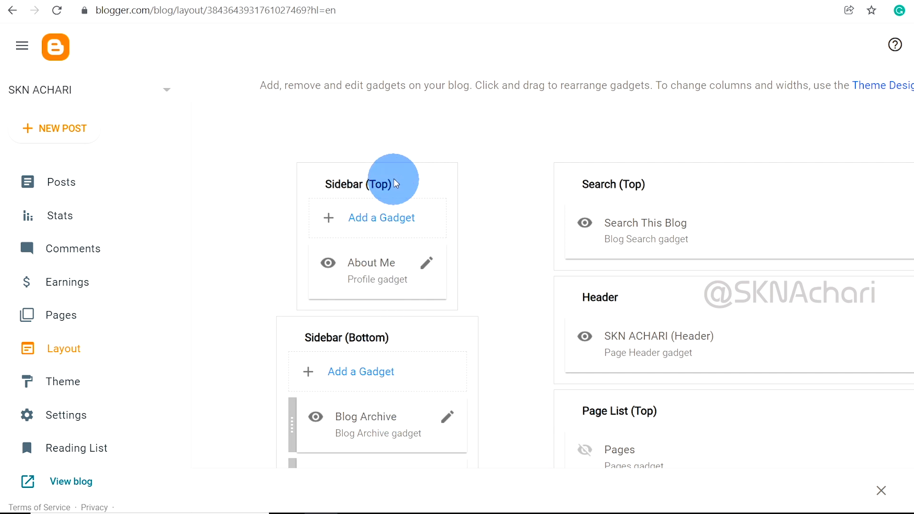
{"action": "scroll", "coordinate": [393, 178], "scroll_direction": "down", "scroll_amount": 3}
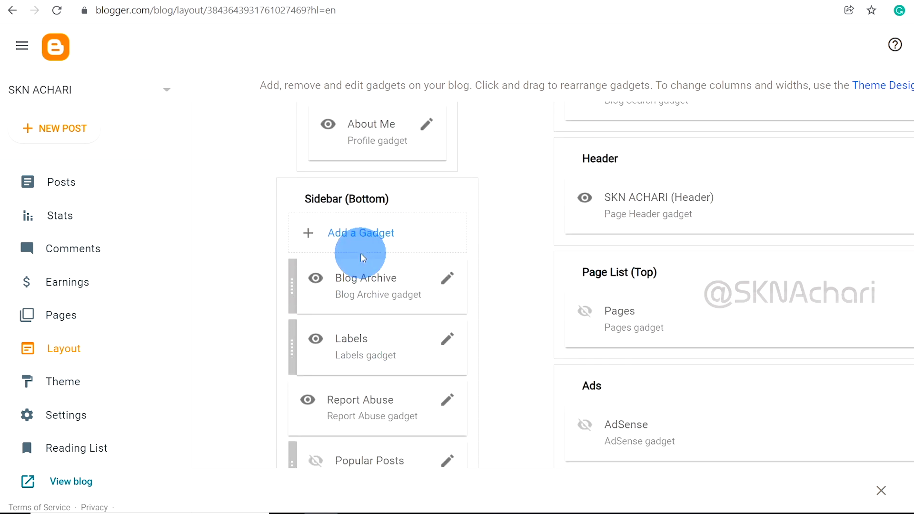
{"action": "scroll", "coordinate": [460, 352], "scroll_direction": "up", "scroll_amount": 1}
{"action": "scroll", "coordinate": [460, 352], "scroll_direction": "up", "scroll_amount": 3}
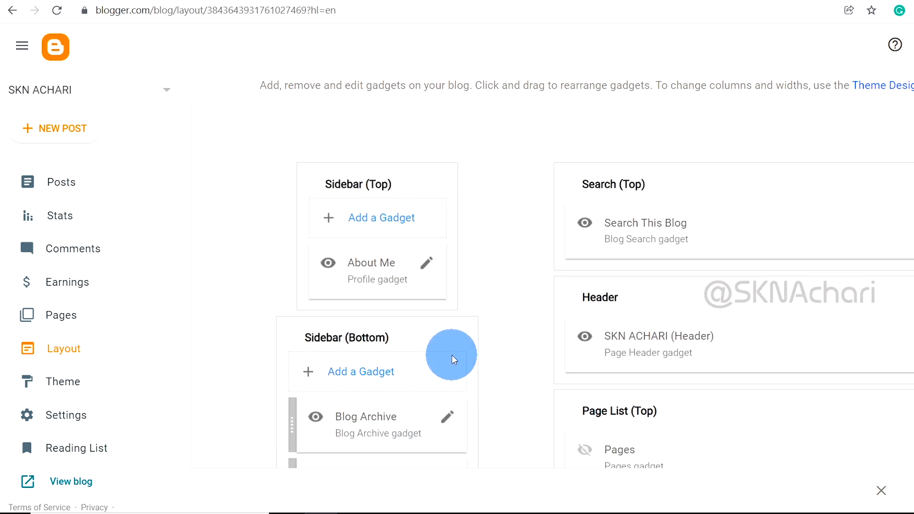
{"action": "scroll", "coordinate": [721, 287], "scroll_direction": "down", "scroll_amount": 3}
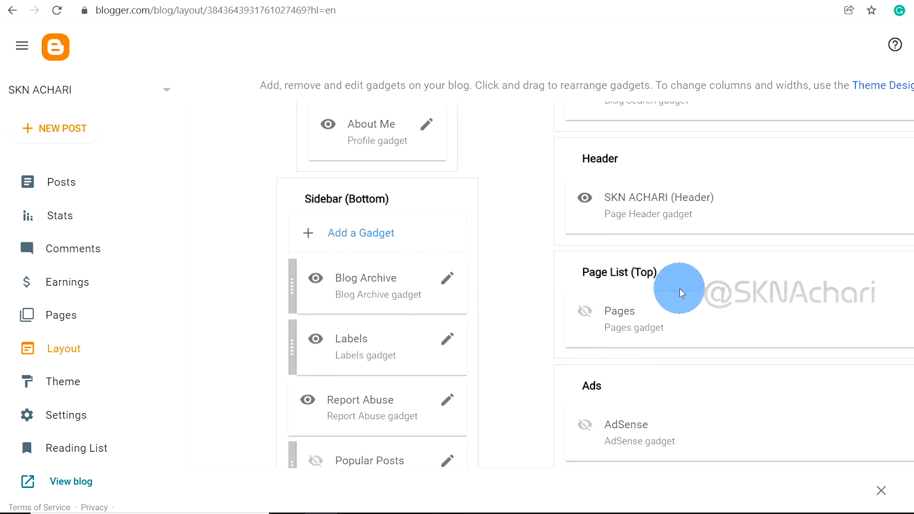
{"action": "scroll", "coordinate": [690, 325], "scroll_direction": "up", "scroll_amount": 3}
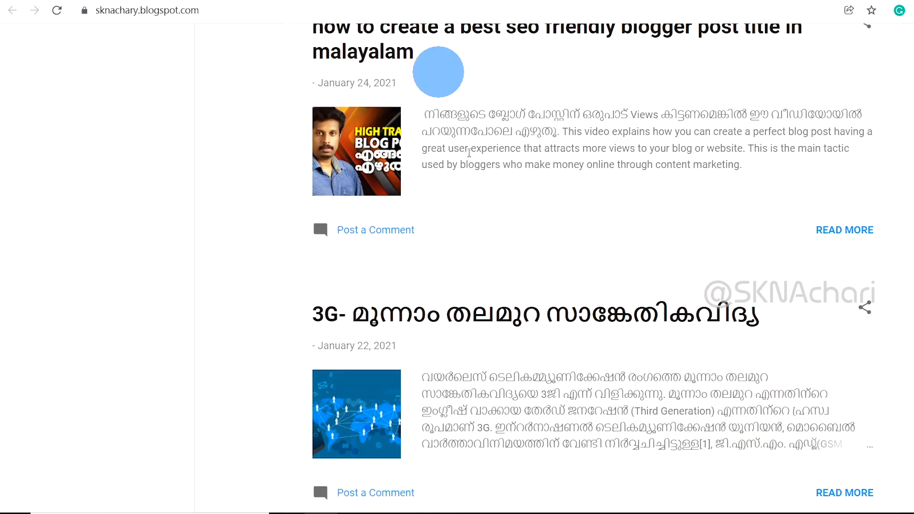
- On the live blog, reveal the search field and expand the sidebar's archive and labels to compare them with the layout
{"action": "scroll", "coordinate": [547, 379], "scroll_direction": "up", "scroll_amount": 10}
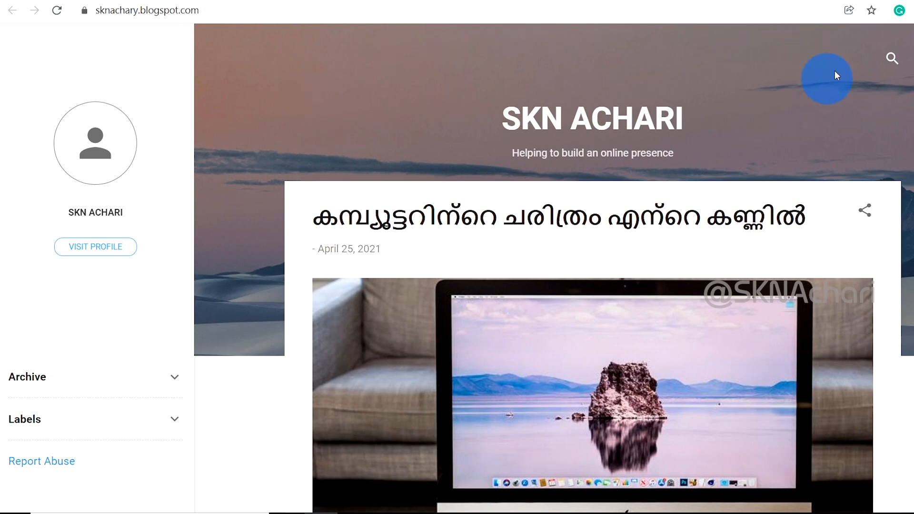
{"action": "left_click", "coordinate": [892, 58]}
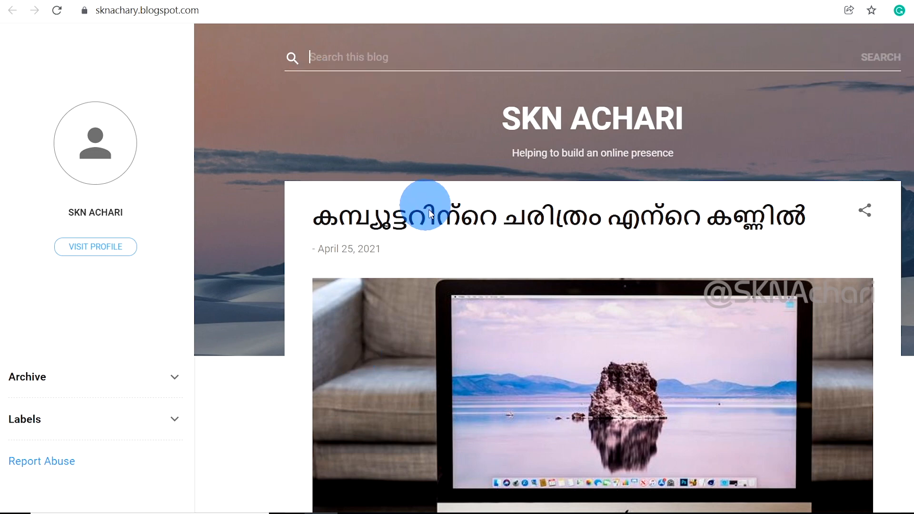
{"action": "scroll", "coordinate": [575, 245], "scroll_direction": "down", "scroll_amount": 3}
{"action": "scroll", "coordinate": [624, 241], "scroll_direction": "down", "scroll_amount": 2}
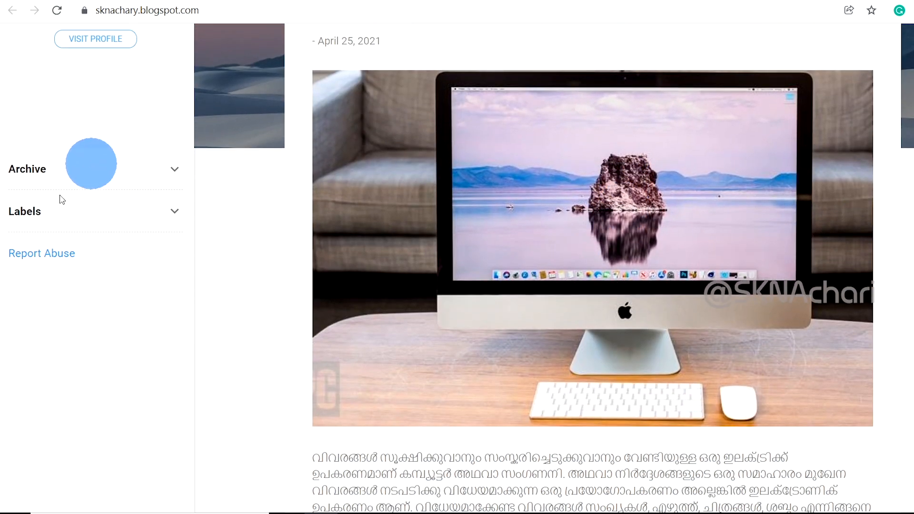
{"action": "scroll", "coordinate": [104, 406], "scroll_direction": "up", "scroll_amount": 2}
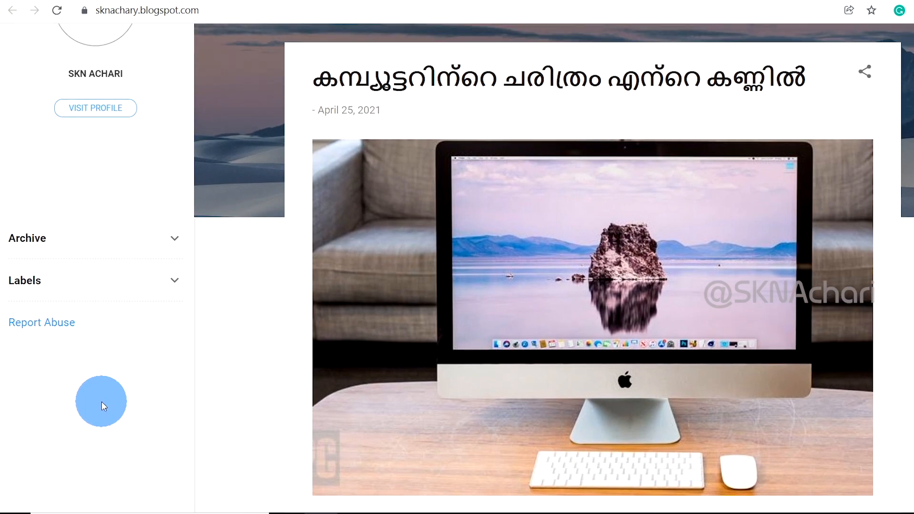
{"action": "left_click", "coordinate": [167, 239]}
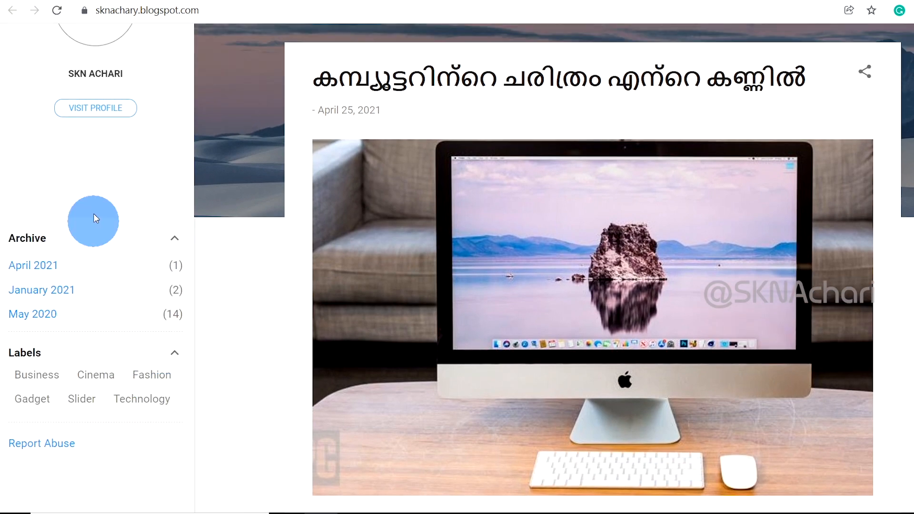
{"action": "scroll", "coordinate": [90, 429], "scroll_direction": "up", "scroll_amount": 3}
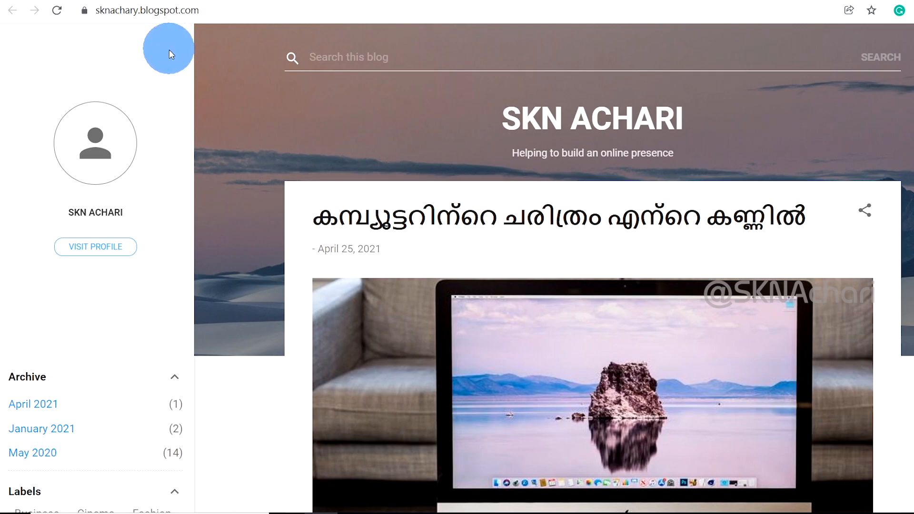
- Move the Labels gadget above Blog Archive in the Sidebar (Bottom) section of the layout, and view the blog
{"action": "left_click", "coordinate": [119, 1]}
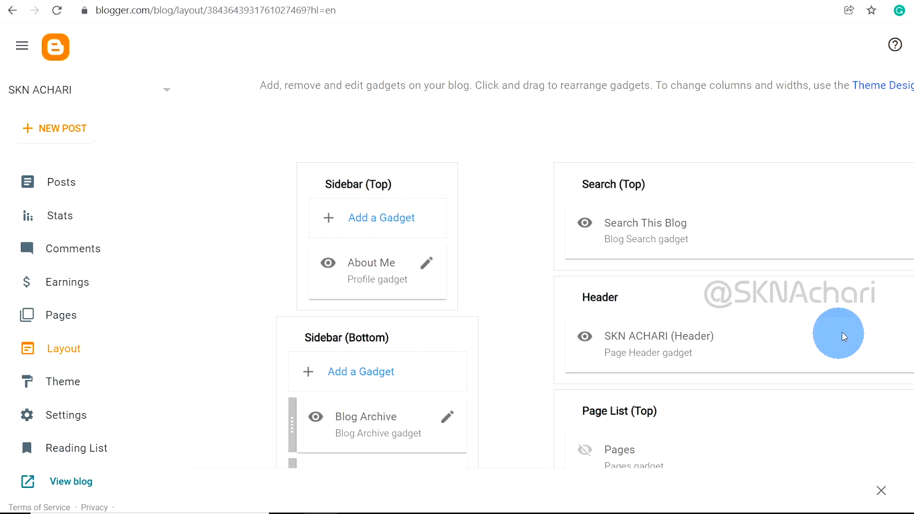
{"action": "scroll", "coordinate": [454, 214], "scroll_direction": "down", "scroll_amount": 3}
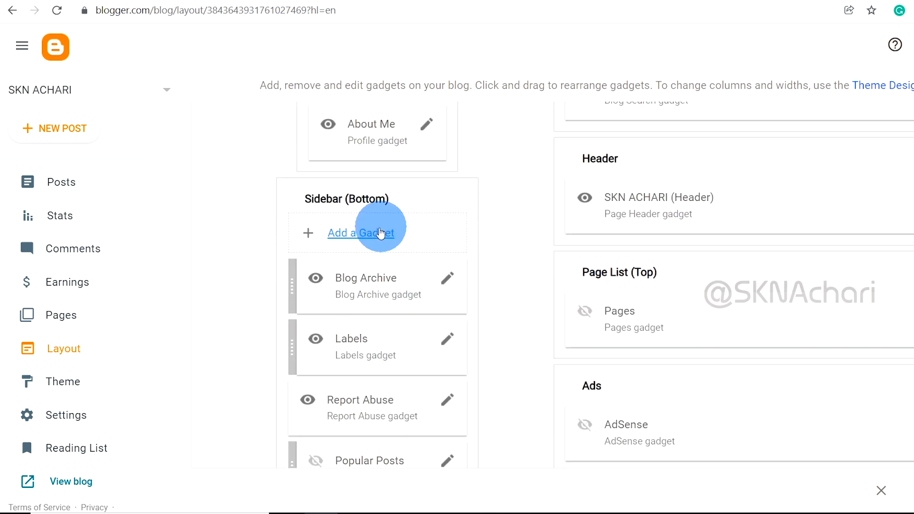
{"action": "scroll", "coordinate": [298, 316], "scroll_direction": "down", "scroll_amount": 2}
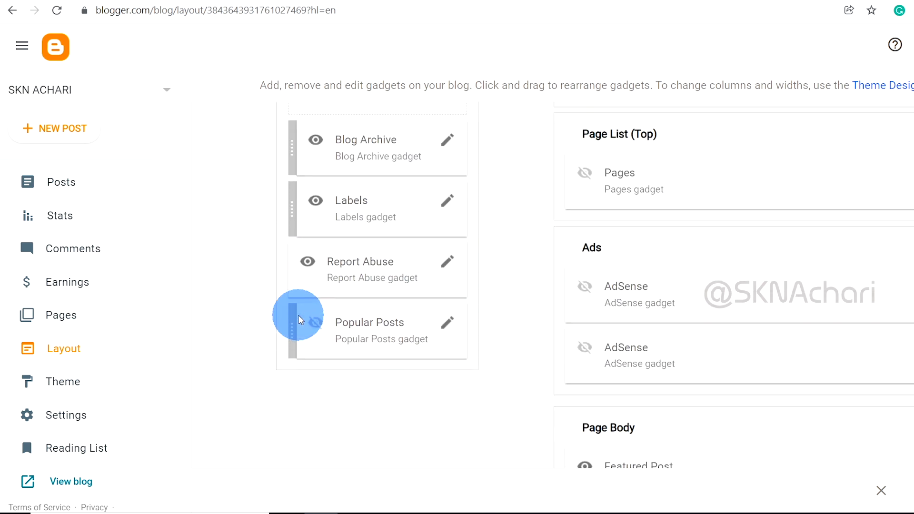
{"action": "scroll", "coordinate": [305, 296], "scroll_direction": "up", "scroll_amount": 2}
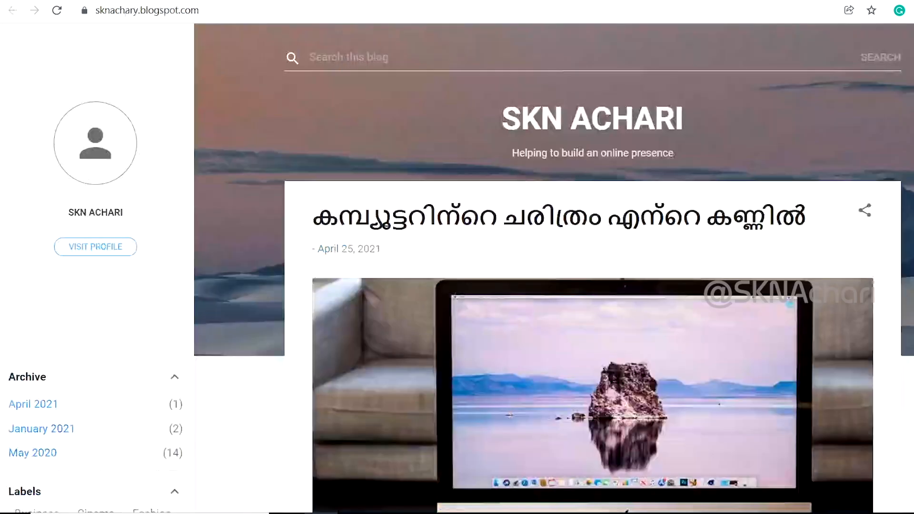
{"action": "scroll", "coordinate": [96, 384], "scroll_direction": "down", "scroll_amount": 3}
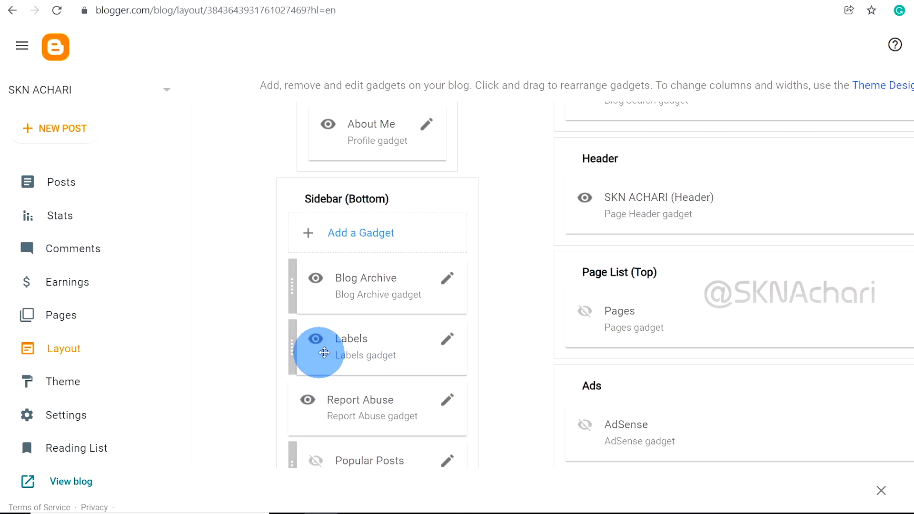
{"action": "left_click_drag", "start_coordinate": [348, 351], "coordinate": [348, 278]}
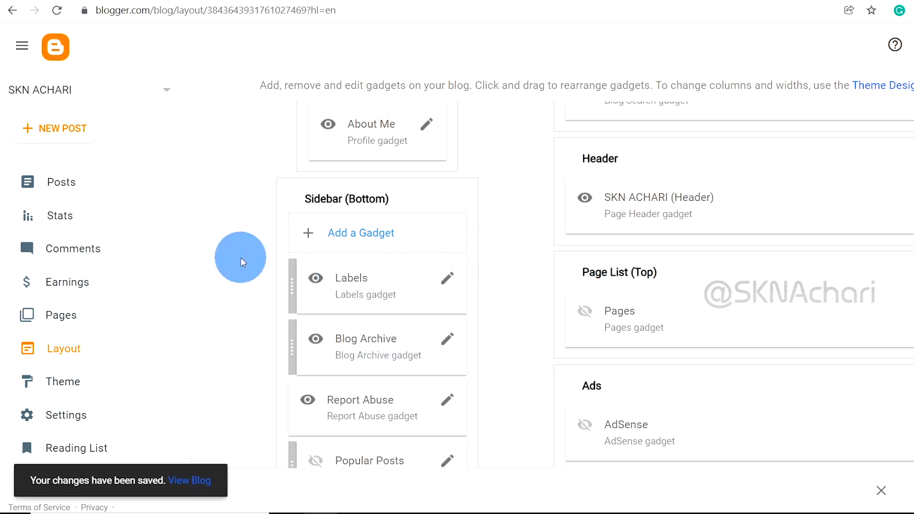
{"action": "left_click", "coordinate": [76, 482]}
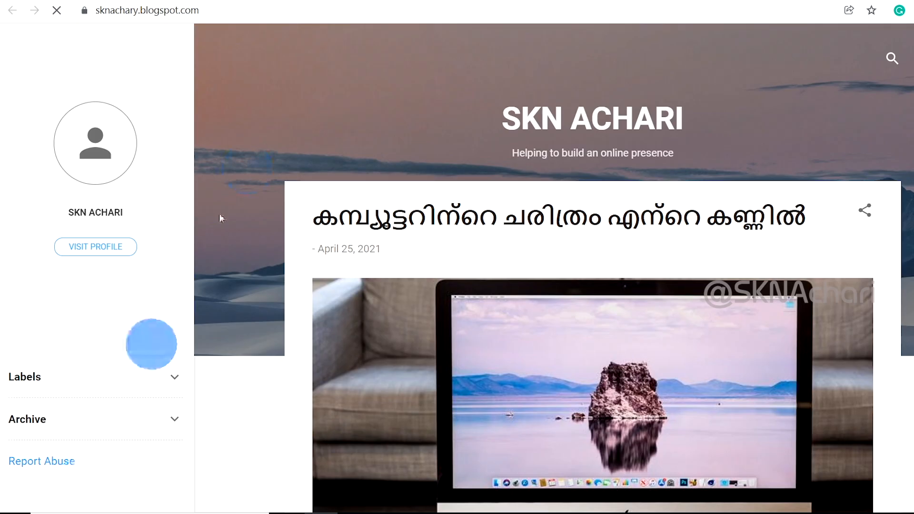
- Examine the sidebar, header, page list, ads and Page Body gadgets in the blog's layout
{"action": "scroll", "coordinate": [59, 343], "scroll_direction": "down", "scroll_amount": 3}
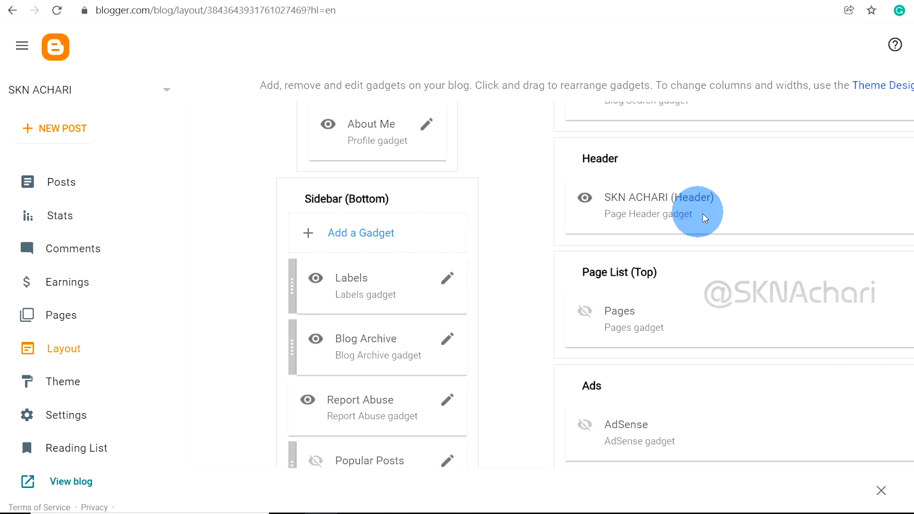
{"action": "scroll", "coordinate": [762, 222], "scroll_direction": "up", "scroll_amount": 1}
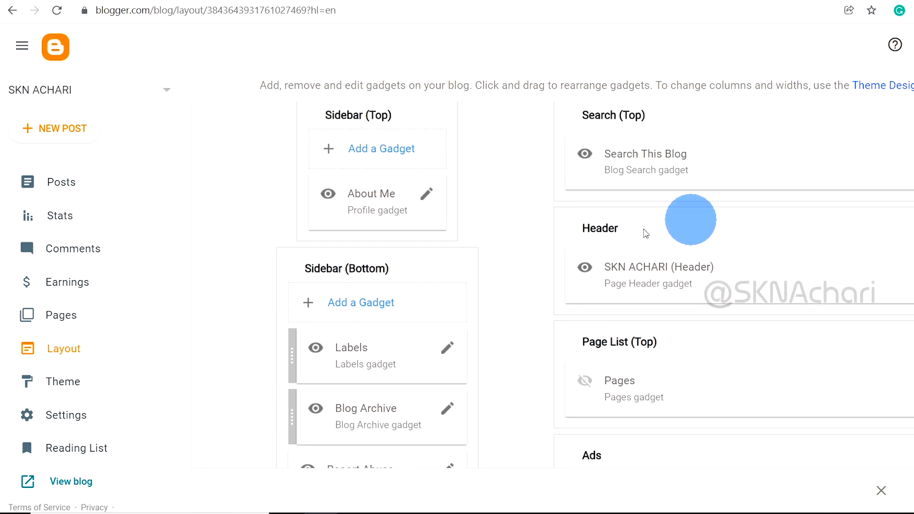
{"action": "scroll", "coordinate": [410, 307], "scroll_direction": "down", "scroll_amount": 2}
{"action": "scroll", "coordinate": [843, 433], "scroll_direction": "down", "scroll_amount": 5}
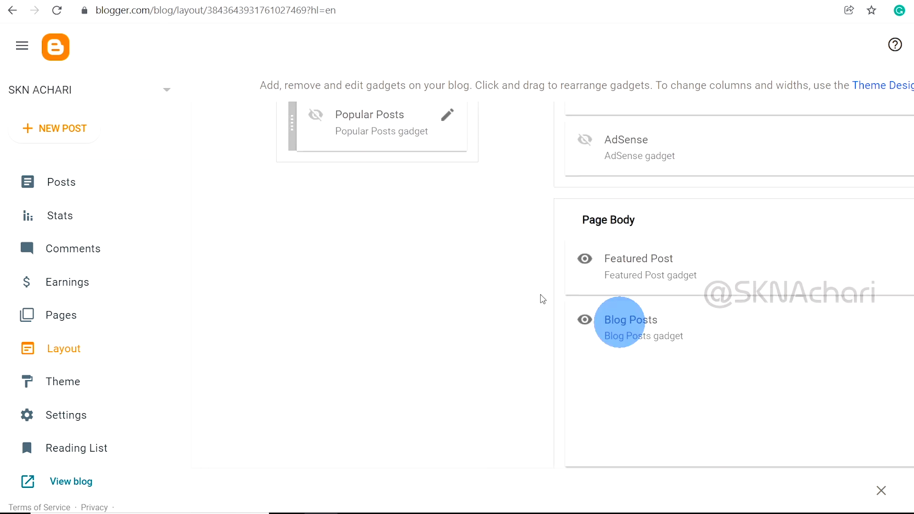
{"action": "scroll", "coordinate": [471, 336], "scroll_direction": "up", "scroll_amount": 9}
{"action": "scroll", "coordinate": [418, 343], "scroll_direction": "down", "scroll_amount": 3}
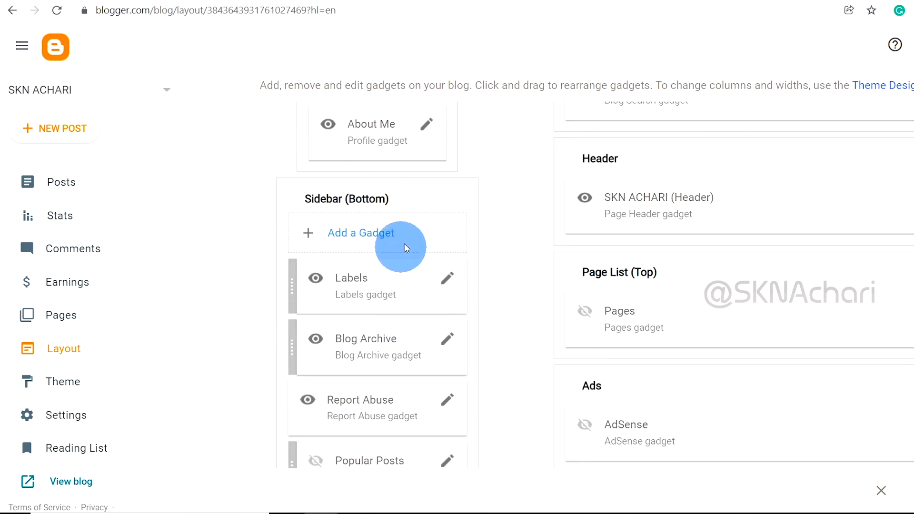
{"action": "scroll", "coordinate": [388, 228], "scroll_direction": "up", "scroll_amount": 1}
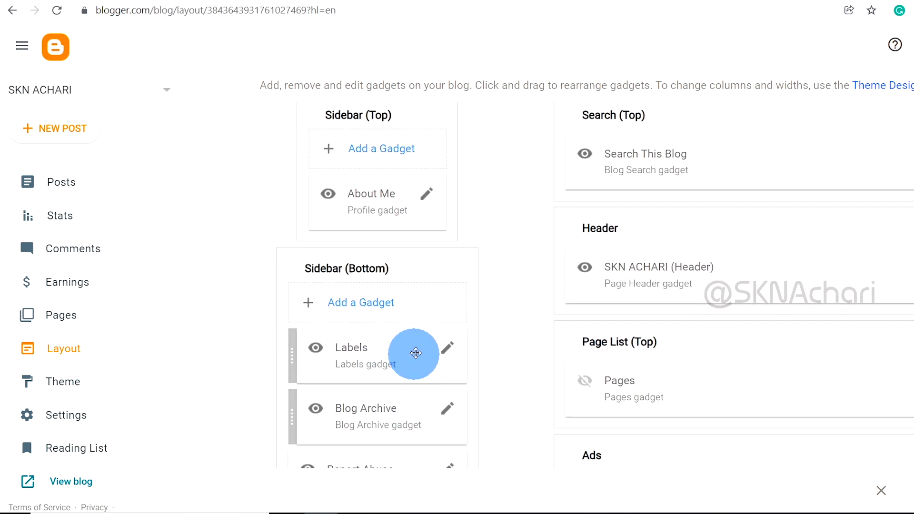
- Add a Popular Posts gadget to the Sidebar (Bottom) section and save it with its default settings
{"action": "left_click", "coordinate": [355, 305]}
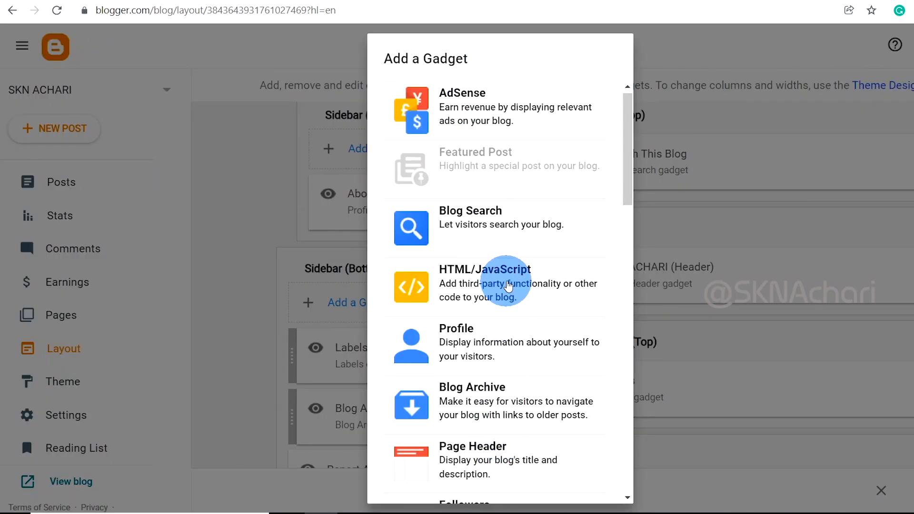
{"action": "scroll", "coordinate": [506, 214], "scroll_direction": "down", "scroll_amount": 7}
{"action": "scroll", "coordinate": [528, 351], "scroll_direction": "down", "scroll_amount": 5}
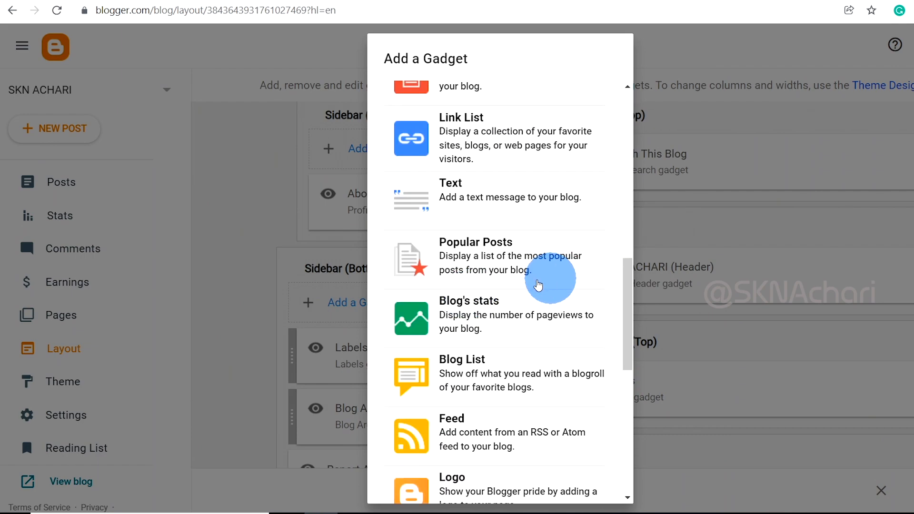
{"action": "left_click", "coordinate": [510, 256]}
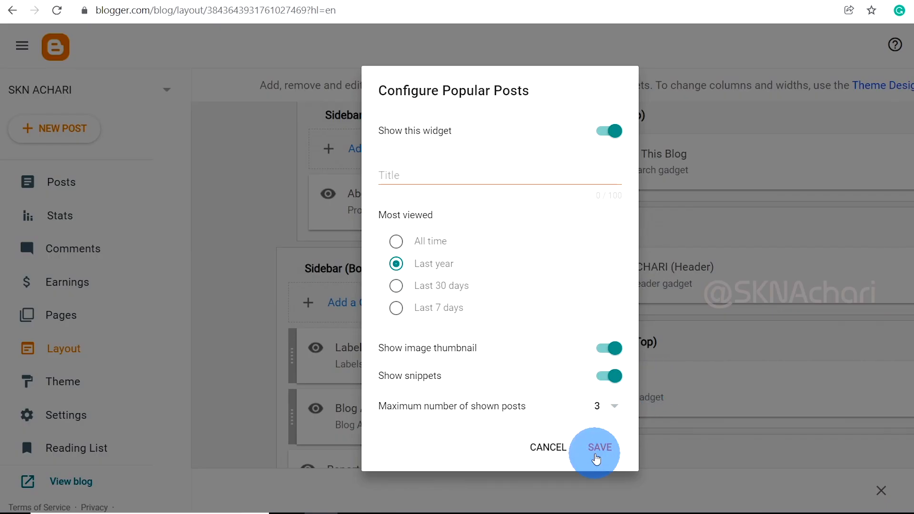
{"action": "left_click", "coordinate": [600, 448]}
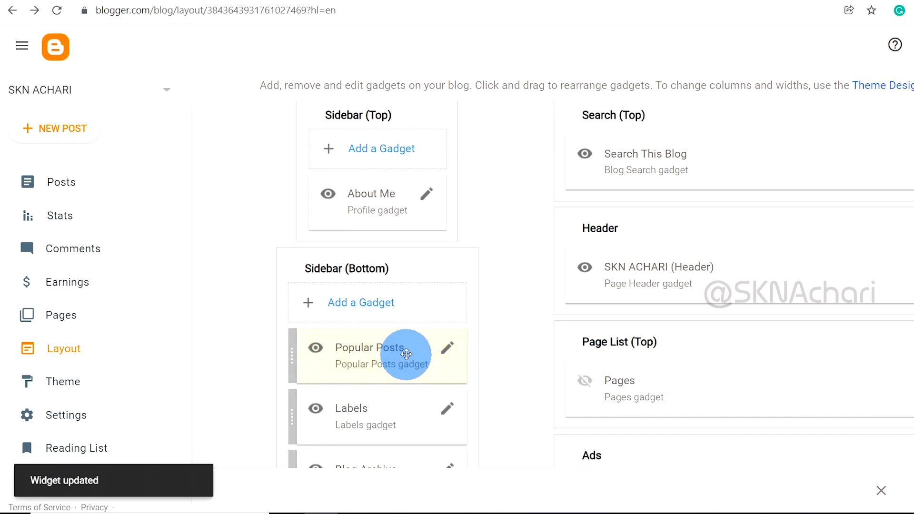
- Remove the newly added Popular Posts gadget at the start of the Sidebar (Bottom) section
{"action": "scroll", "coordinate": [408, 313], "scroll_direction": "down", "scroll_amount": 1}
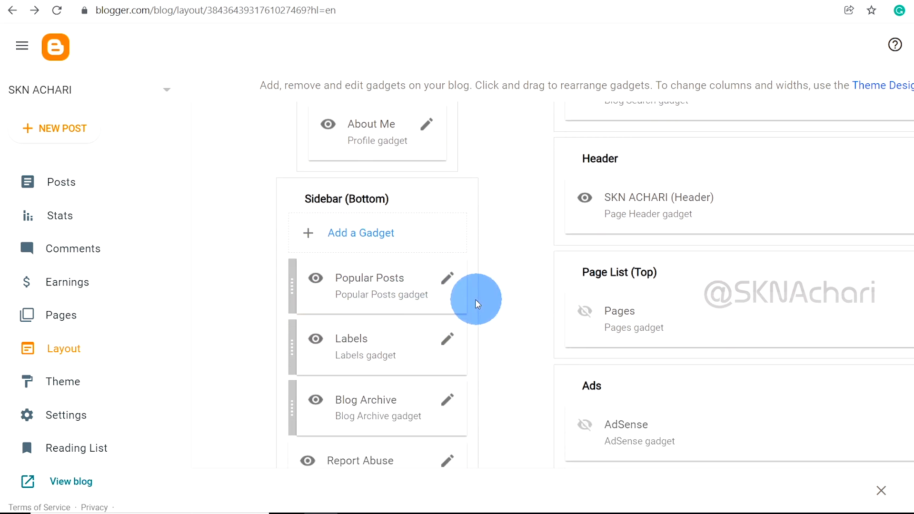
{"action": "left_click", "coordinate": [448, 280]}
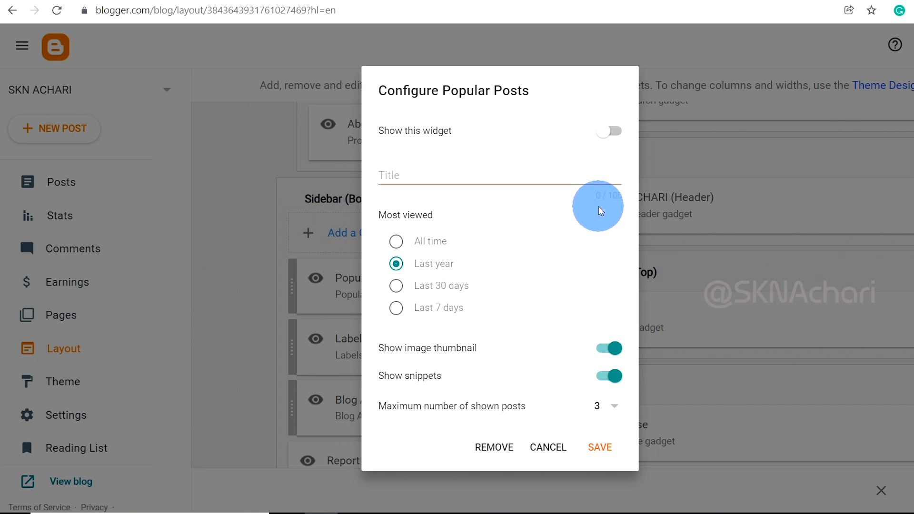
{"action": "left_click", "coordinate": [617, 135]}
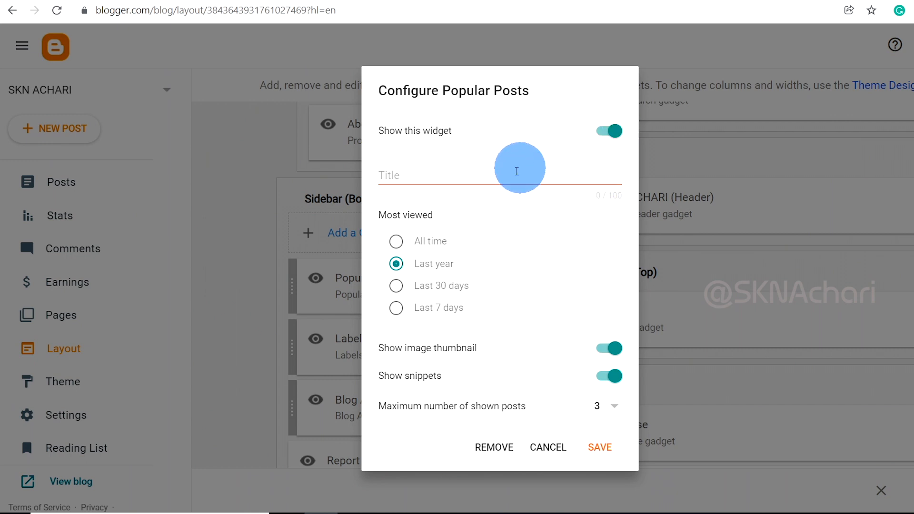
{"action": "left_click", "coordinate": [494, 448]}
{"action": "left_click", "coordinate": [595, 306]}
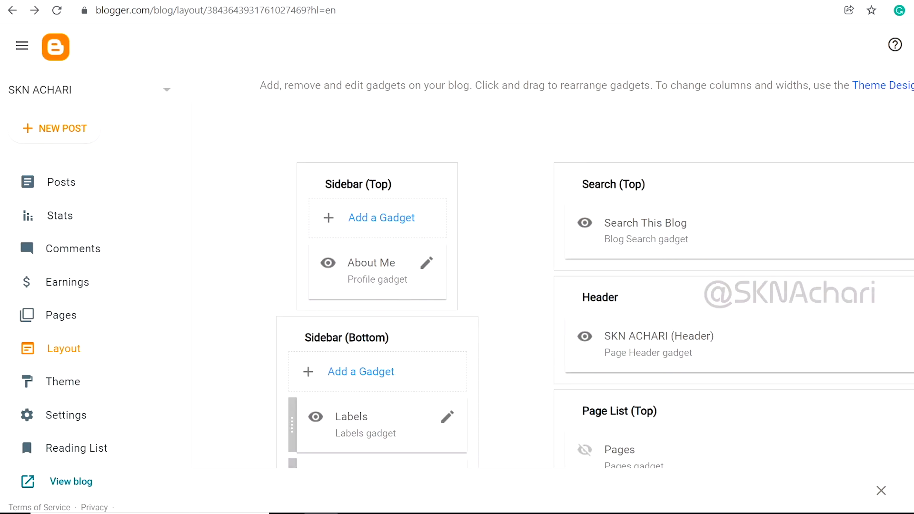
- Open the Header gadget's configuration and compare it with the title and description on the live blog
{"action": "scroll", "coordinate": [836, 271], "scroll_direction": "down", "scroll_amount": 3}
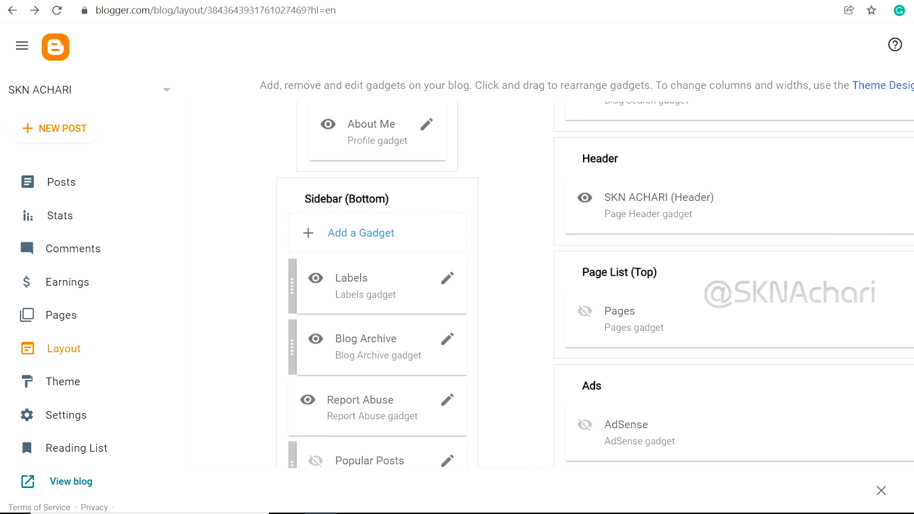
{"action": "left_click", "coordinate": [913, 197]}
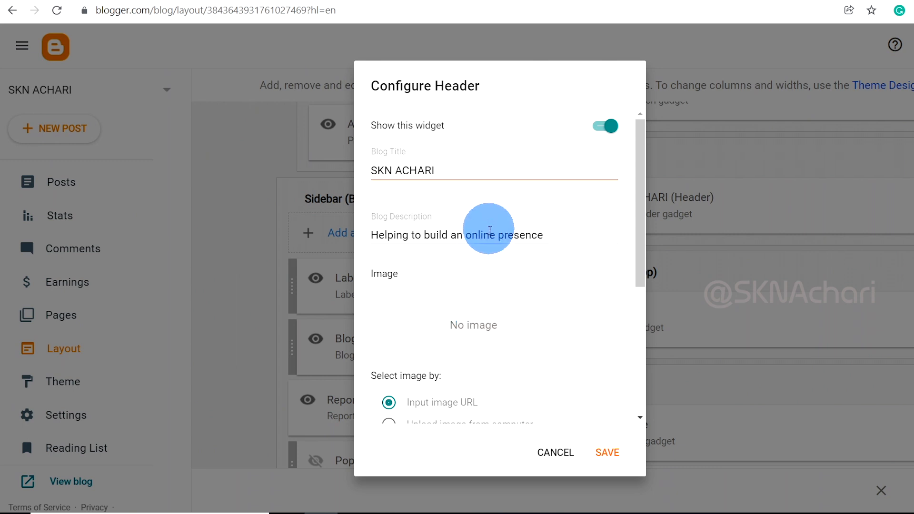
{"action": "scroll", "coordinate": [493, 267], "scroll_direction": "down", "scroll_amount": 2}
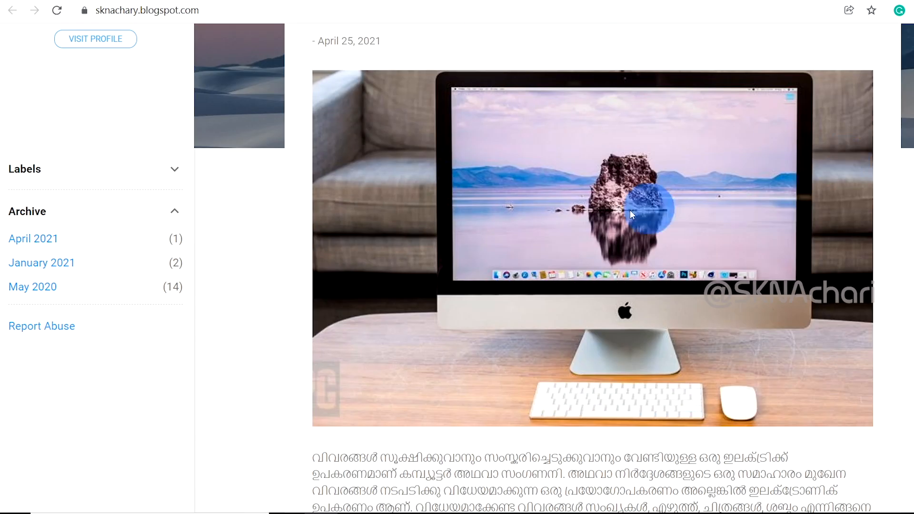
{"action": "scroll", "coordinate": [629, 230], "scroll_direction": "up", "scroll_amount": 5}
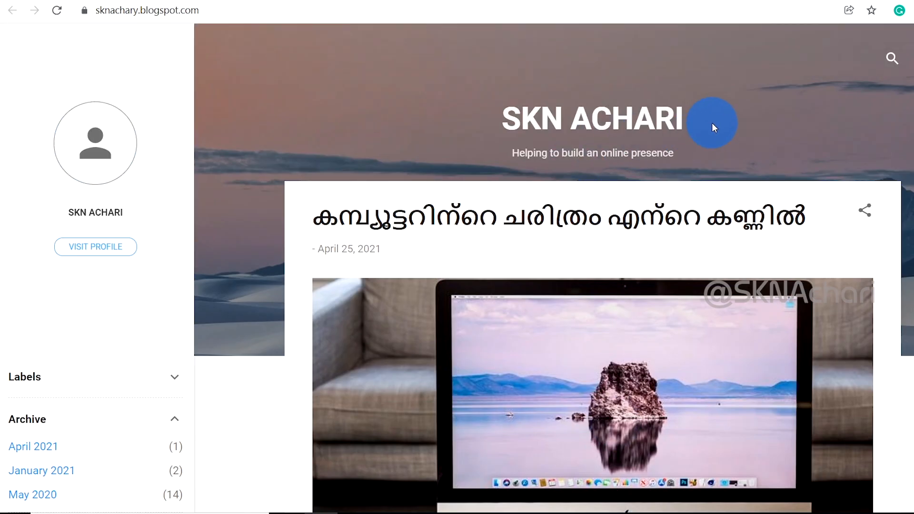
{"action": "left_click_drag", "start_coordinate": [710, 125], "coordinate": [487, 110]}
{"action": "left_click", "coordinate": [557, 121]}
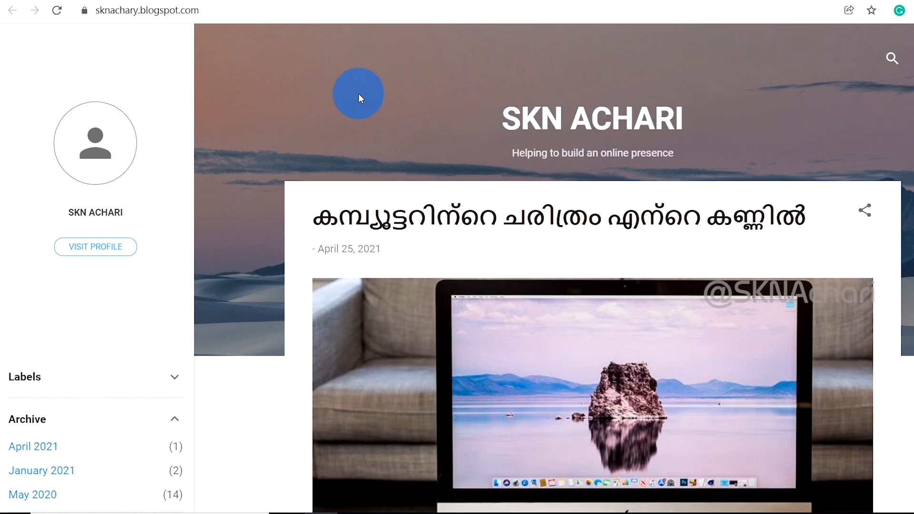
{"action": "left_click", "coordinate": [633, 233]}
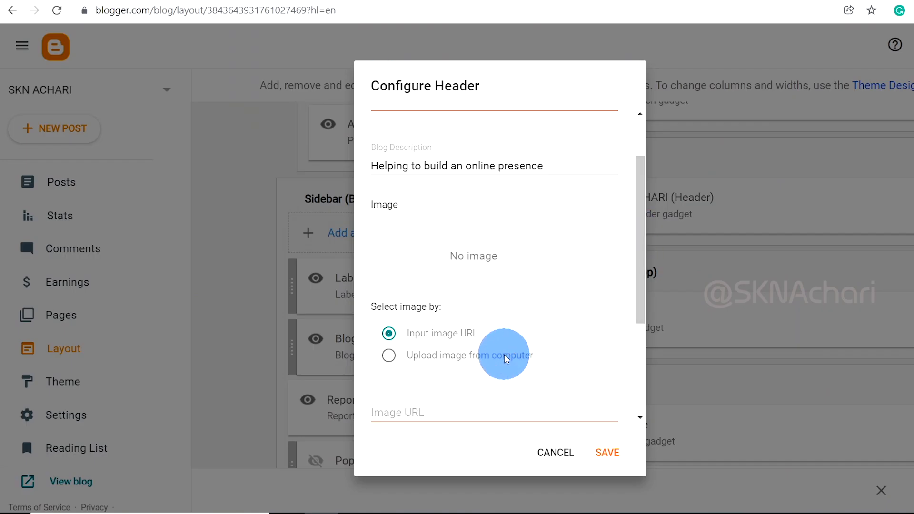
- Upload skn-world-final-1.png from the computer as the header image
{"action": "scroll", "coordinate": [505, 357], "scroll_direction": "down", "scroll_amount": 2}
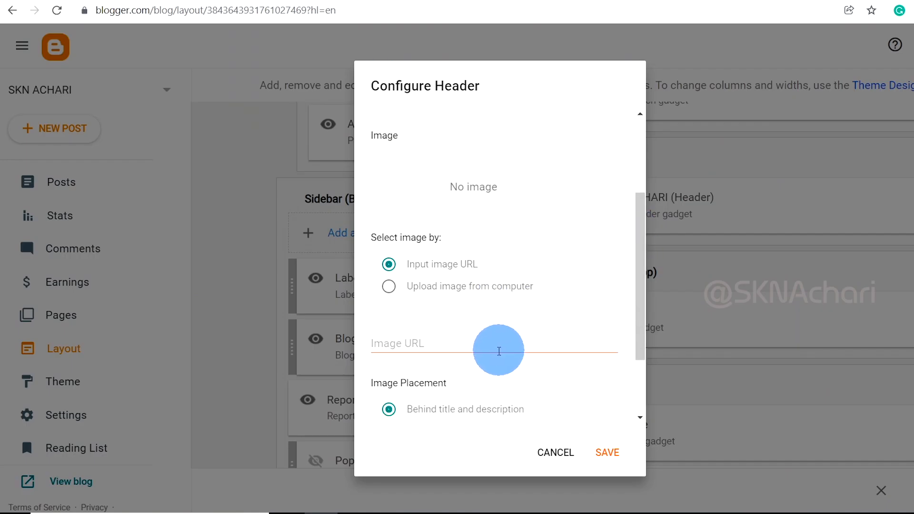
{"action": "left_click", "coordinate": [389, 287]}
{"action": "left_click", "coordinate": [401, 316]}
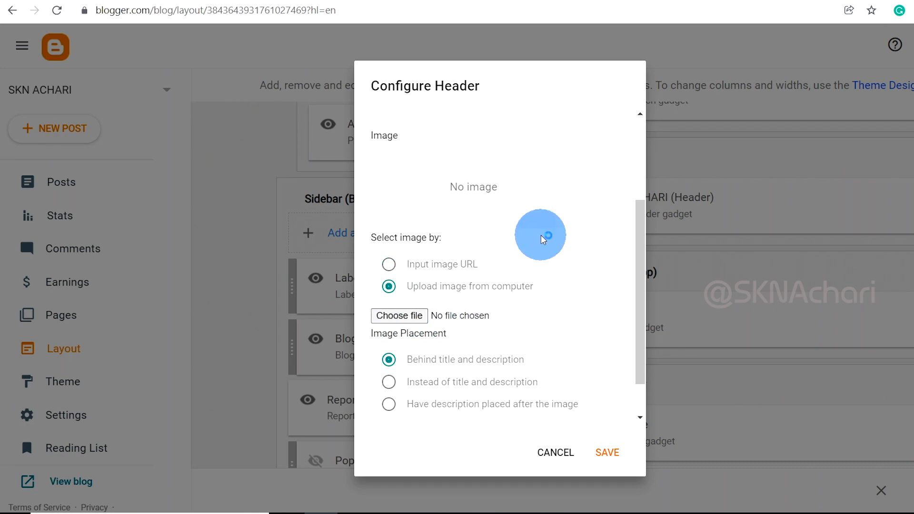
{"action": "double_click", "coordinate": [238, 160]}
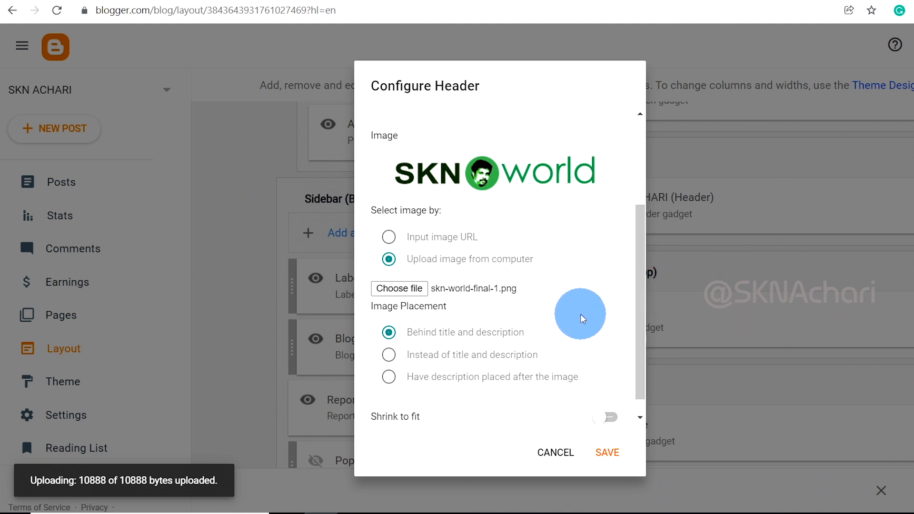
- Place the header image instead of title and description, enable Shrink to fit, and save the Header gadget
{"action": "scroll", "coordinate": [581, 315], "scroll_direction": "down", "scroll_amount": 1}
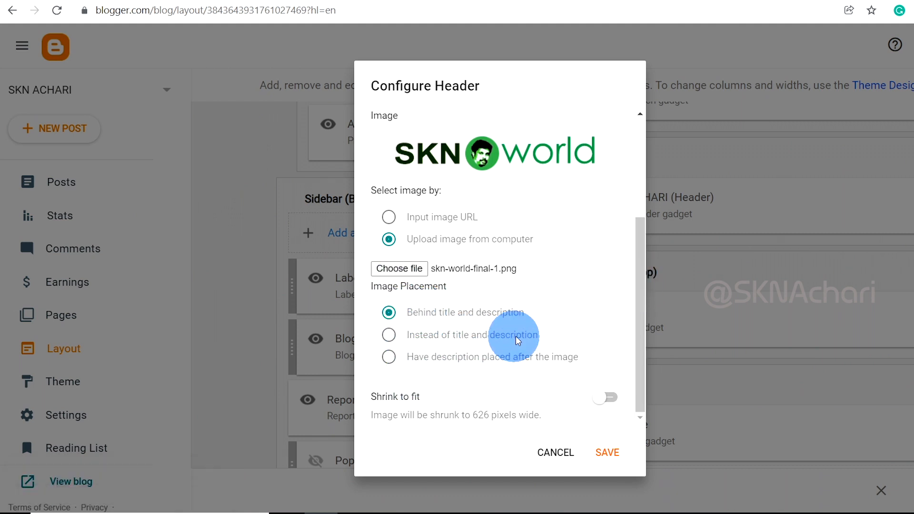
{"action": "left_click", "coordinate": [389, 336]}
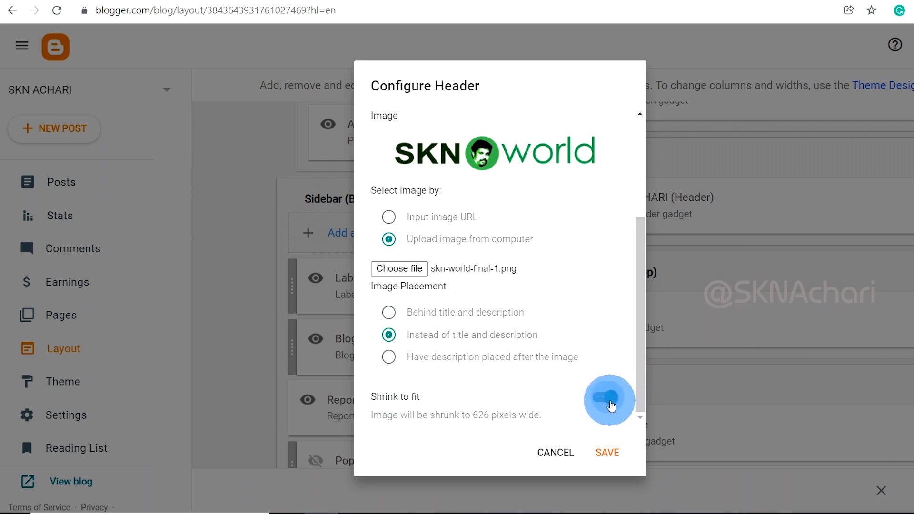
{"action": "left_click", "coordinate": [613, 453]}
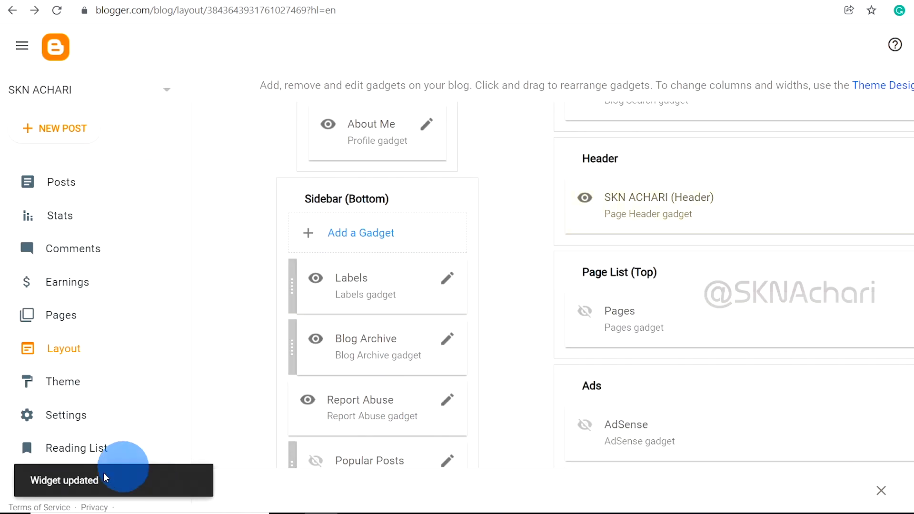
- View the live blog to check the new header logo, and return to the layout
{"action": "left_click", "coordinate": [76, 493]}
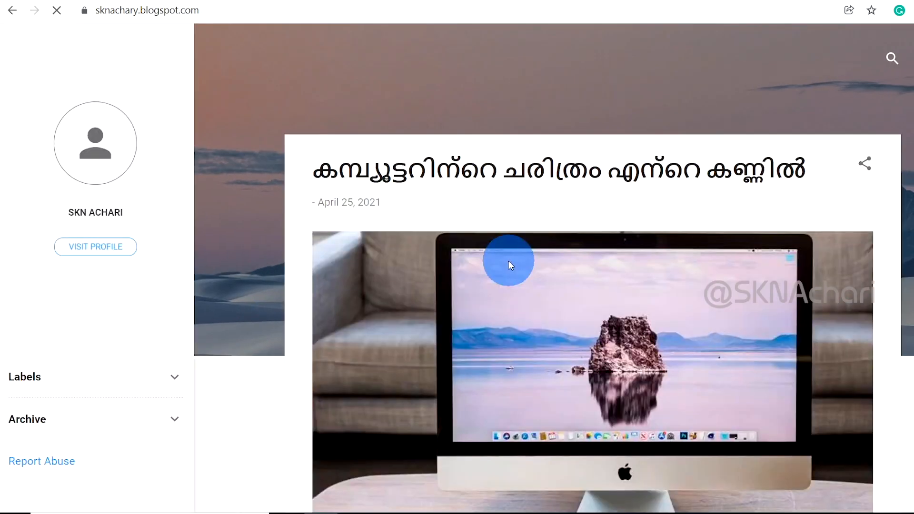
{"action": "scroll", "coordinate": [461, 179], "scroll_direction": "down", "scroll_amount": 3}
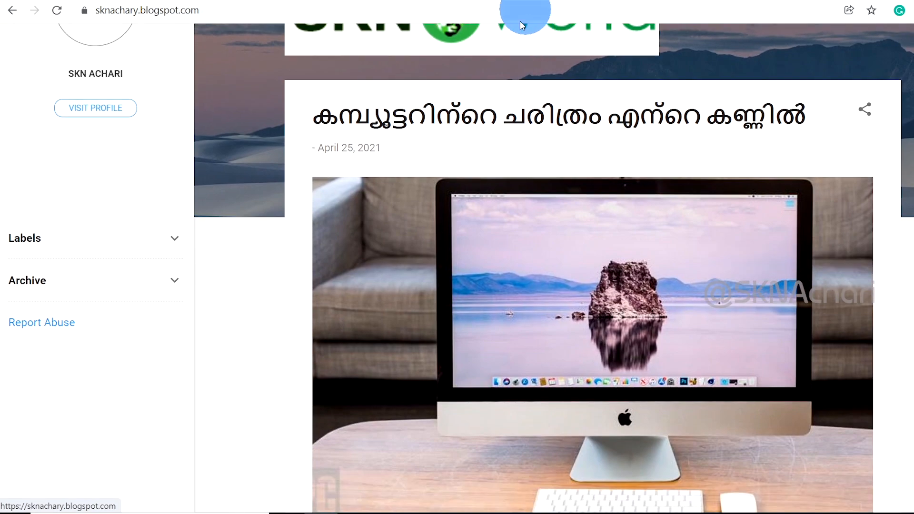
{"action": "scroll", "coordinate": [538, 131], "scroll_direction": "up", "scroll_amount": 3}
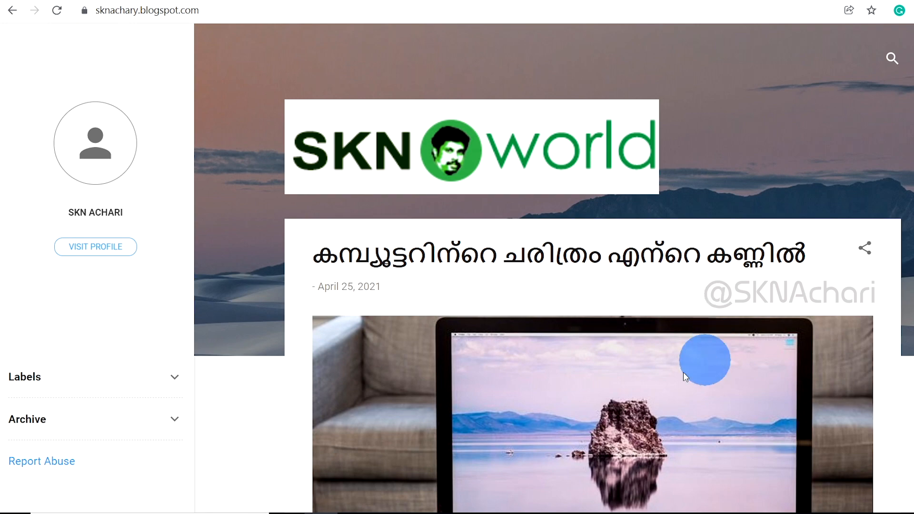
{"action": "scroll", "coordinate": [384, 362], "scroll_direction": "down", "scroll_amount": 3}
{"action": "key", "text": "alt+Left"}
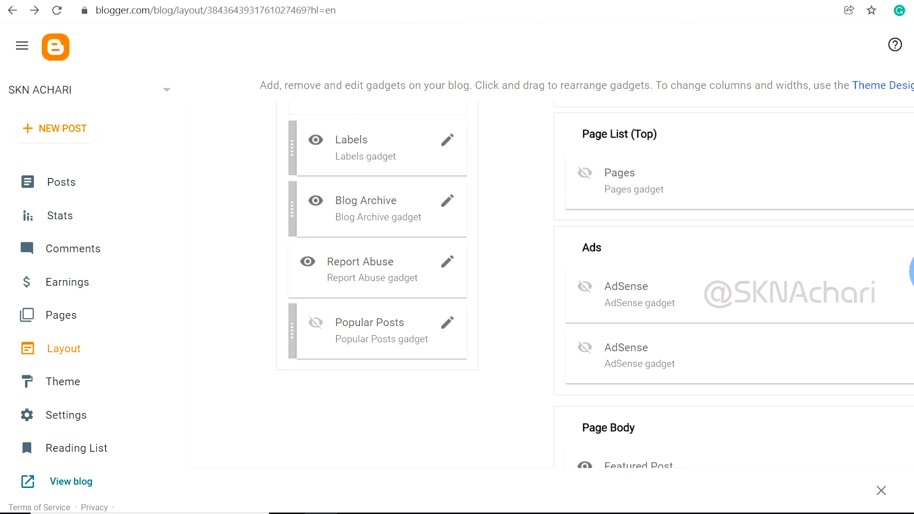
{"action": "scroll", "coordinate": [387, 261], "scroll_direction": "up", "scroll_amount": 3}
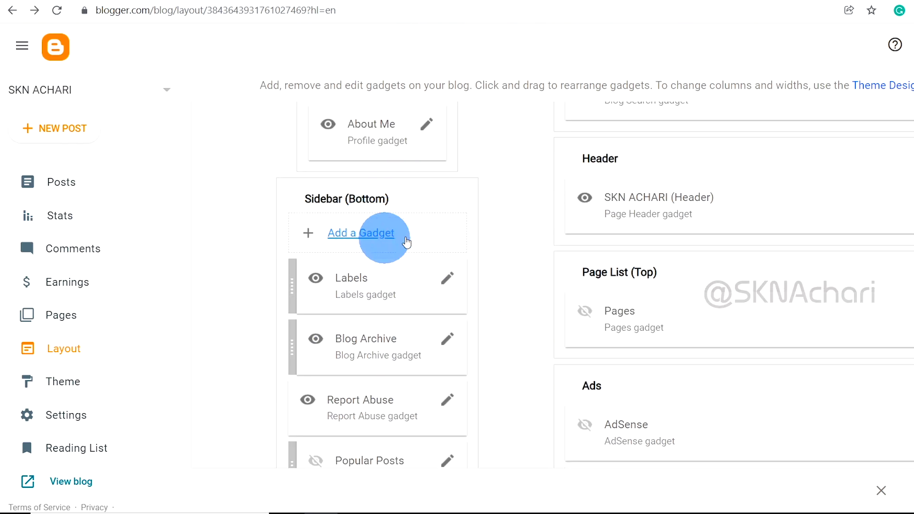
{"action": "left_click", "coordinate": [344, 235]}
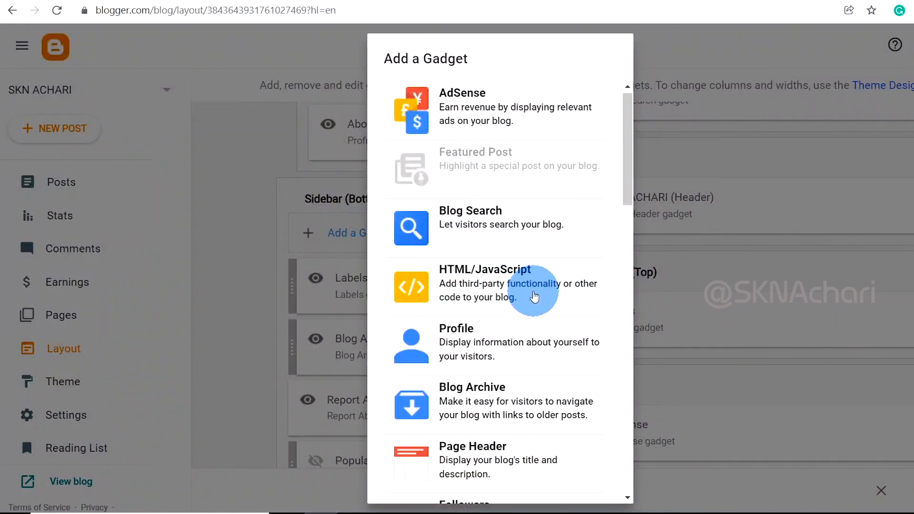
{"action": "left_click", "coordinate": [483, 291]}
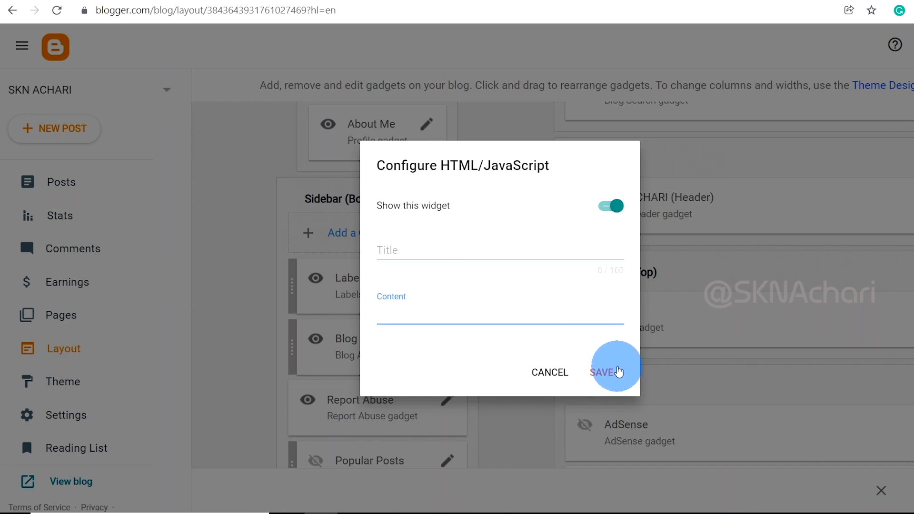
{"action": "left_click", "coordinate": [555, 372]}
- Examine the Page Body, Ads and Sidebar (Bottom) gadgets in the layout
{"action": "scroll", "coordinate": [905, 328], "scroll_direction": "down", "scroll_amount": 9}
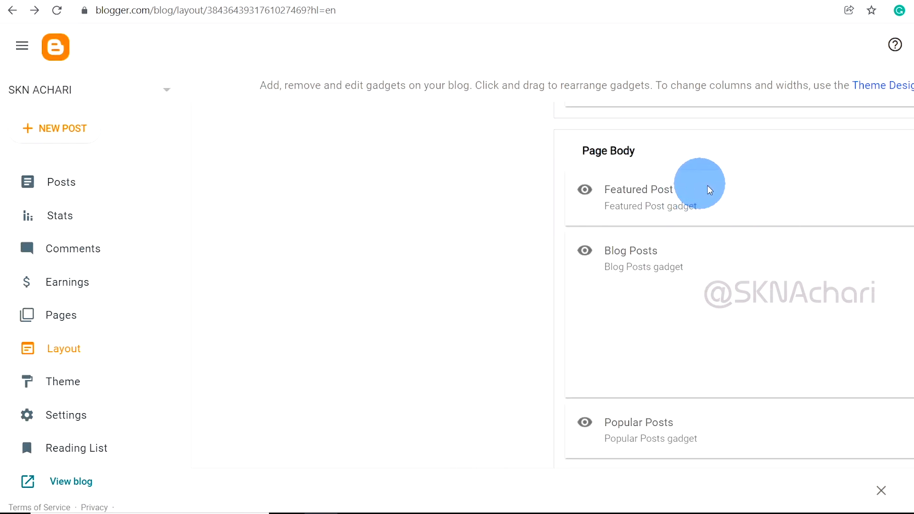
{"action": "scroll", "coordinate": [667, 204], "scroll_direction": "up", "scroll_amount": 3}
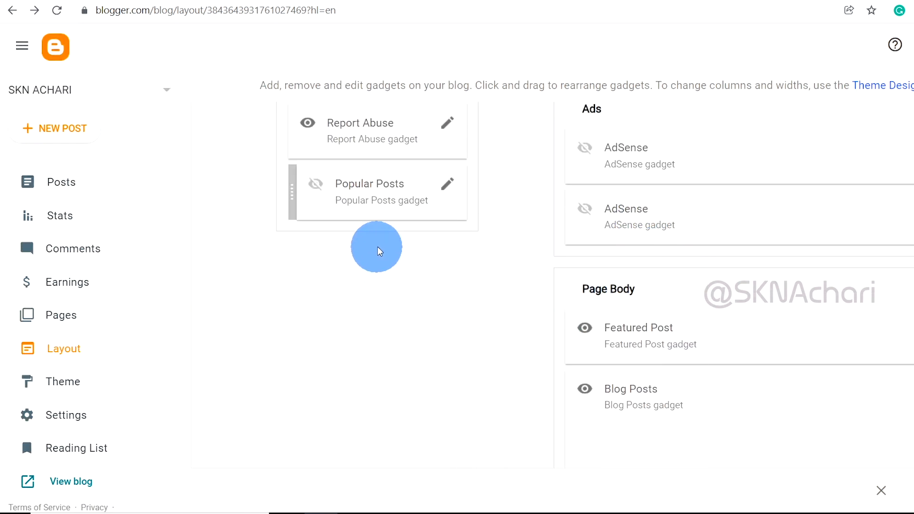
{"action": "scroll", "coordinate": [409, 259], "scroll_direction": "up", "scroll_amount": 5}
{"action": "scroll", "coordinate": [409, 259], "scroll_direction": "up", "scroll_amount": 1}
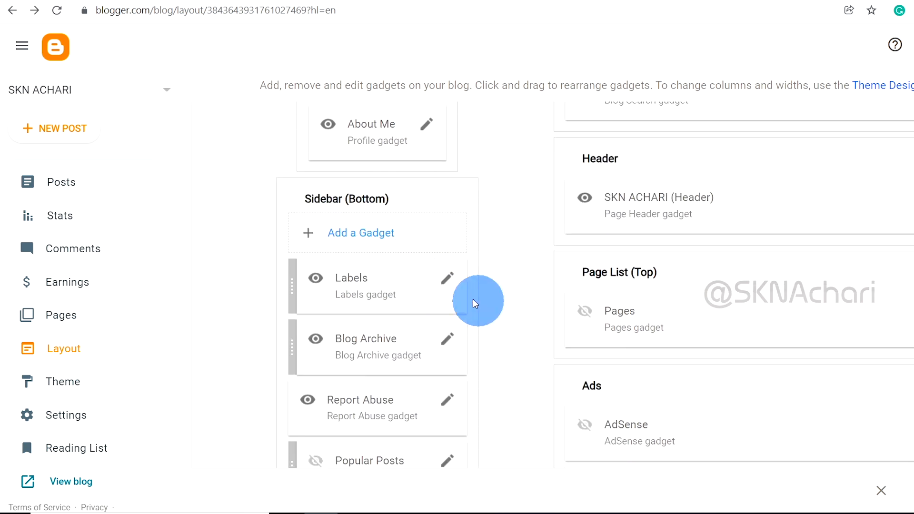
- Add an HTML/JavaScript gadget titled "Sponsored" to the Sidebar (Bottom) section and save it
{"action": "left_click", "coordinate": [358, 243]}
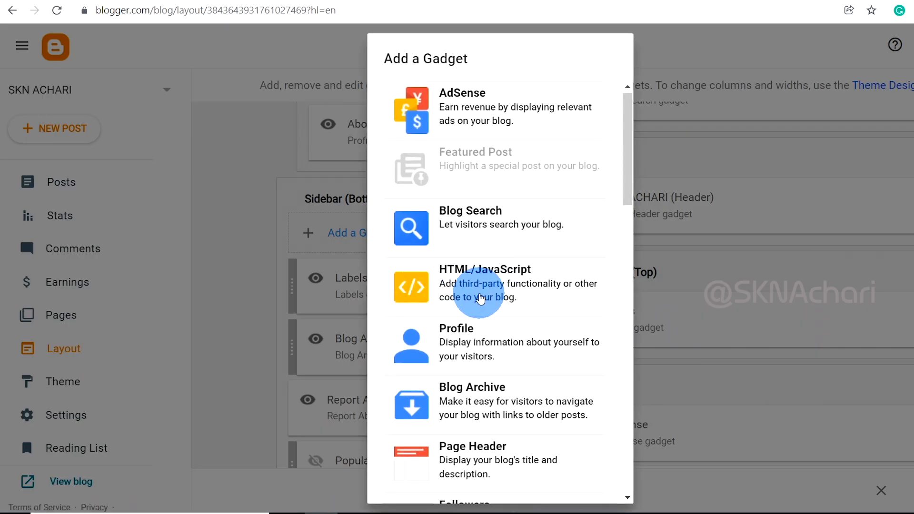
{"action": "left_click", "coordinate": [449, 241]}
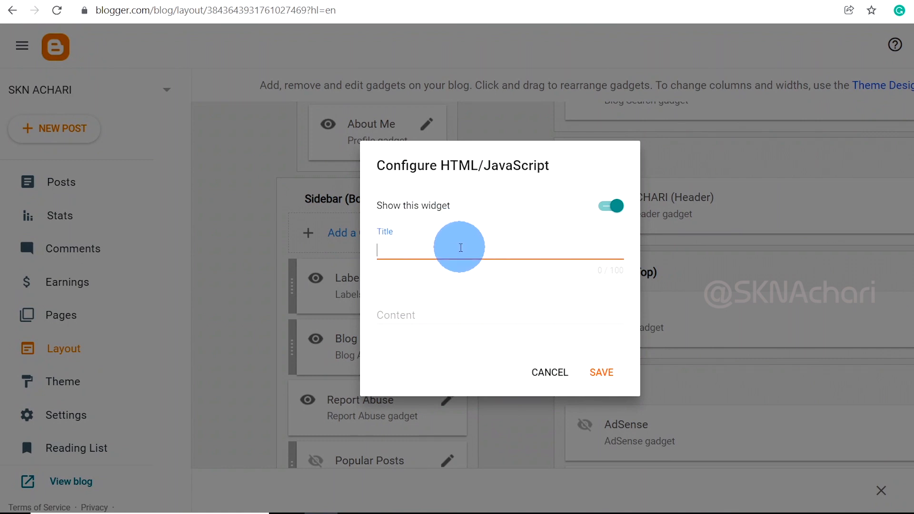
{"action": "left_click", "coordinate": [461, 247]}
{"action": "type", "text": "Sponsored"}
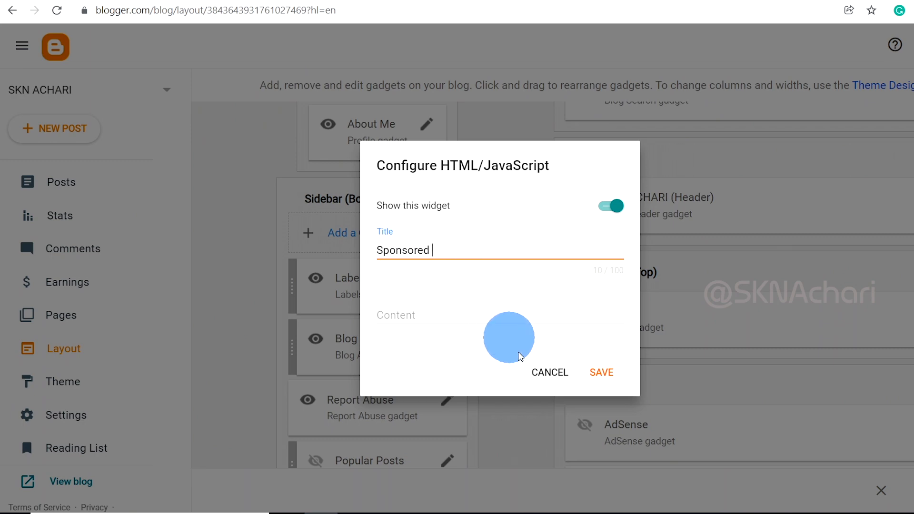
{"action": "left_click", "coordinate": [613, 377]}
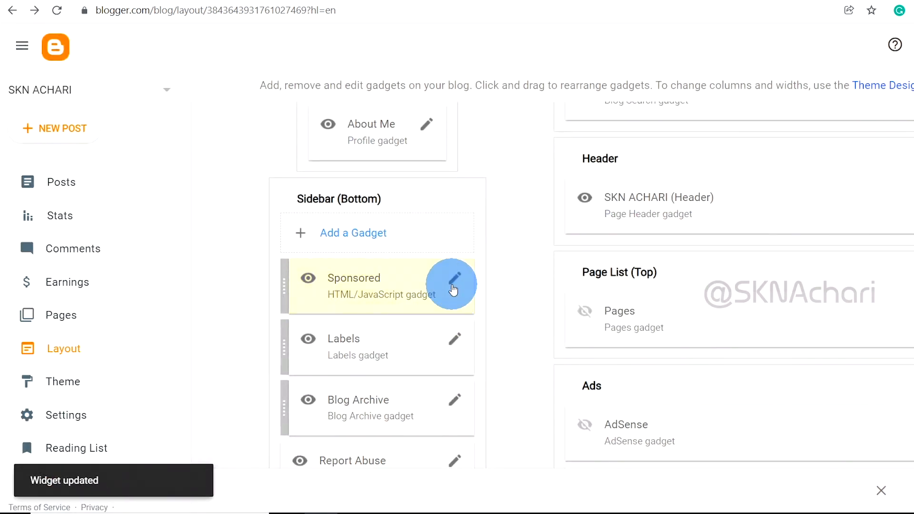
- Move the Sponsored gadget from Sidebar (Bottom) into the Ads section, and from there to above Featured Post in Page Body
{"action": "scroll", "coordinate": [453, 289], "scroll_direction": "down", "scroll_amount": 2}
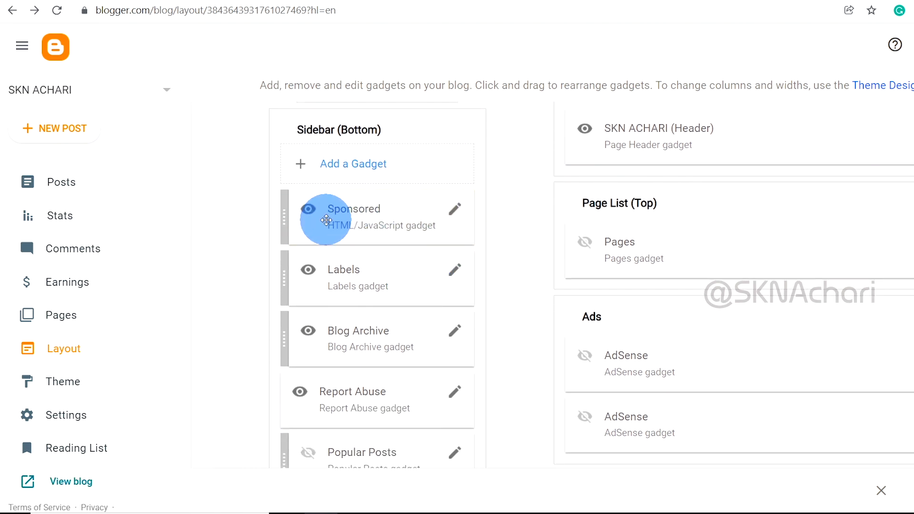
{"action": "left_click_drag", "start_coordinate": [327, 220], "coordinate": [622, 338]}
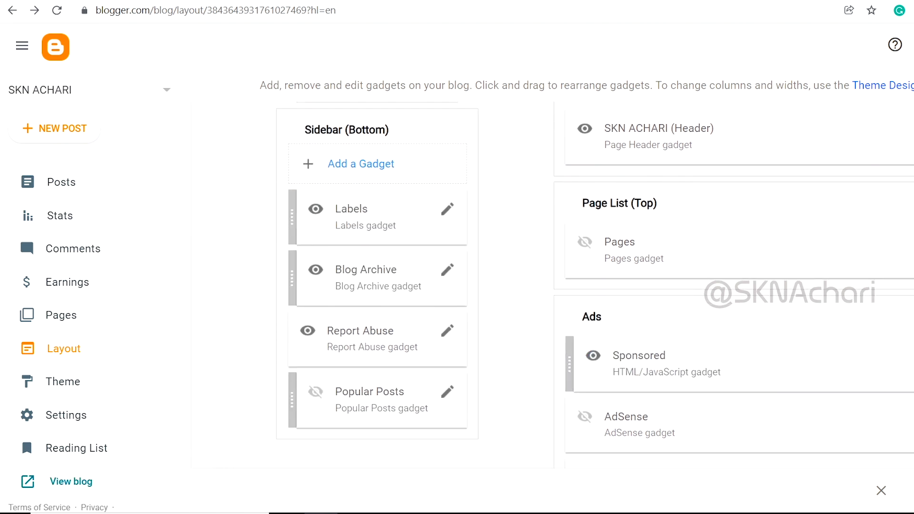
{"action": "scroll", "coordinate": [552, 286], "scroll_direction": "down", "scroll_amount": 5}
{"action": "left_click_drag", "start_coordinate": [717, 163], "coordinate": [685, 391]}
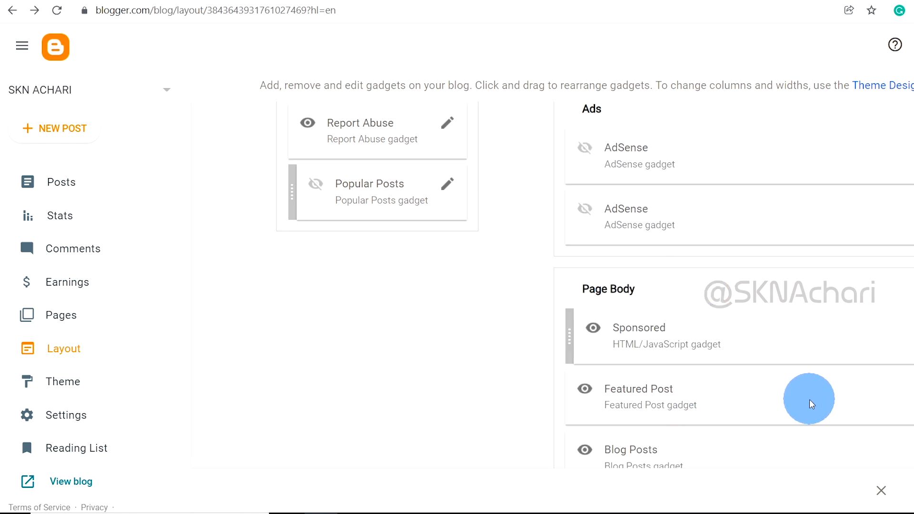
{"action": "scroll", "coordinate": [810, 401], "scroll_direction": "down", "scroll_amount": 4}
{"action": "scroll", "coordinate": [667, 366], "scroll_direction": "up", "scroll_amount": 1}
{"action": "scroll", "coordinate": [680, 347], "scroll_direction": "up", "scroll_amount": 3}
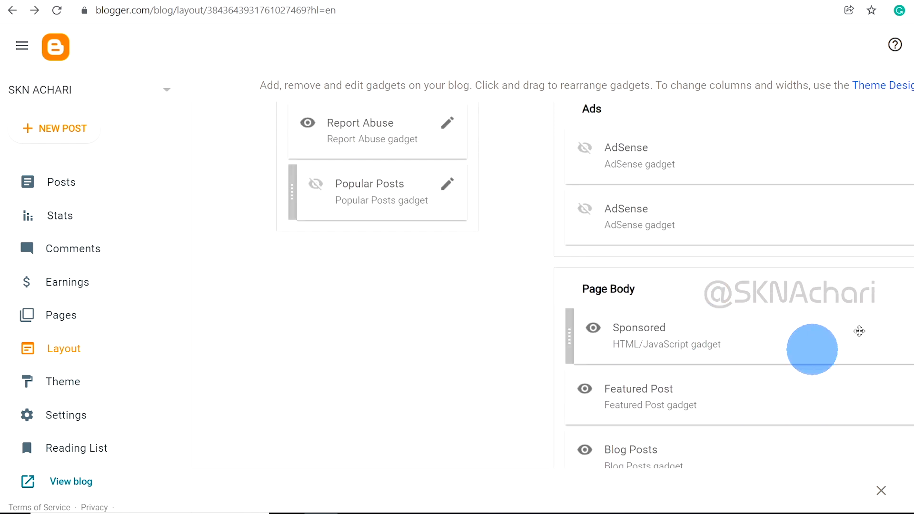
- Remove the Sponsored HTML/JavaScript gadget from the Page Body section and confirm the removal
{"action": "scroll", "coordinate": [719, 206], "scroll_direction": "down", "scroll_amount": 4}
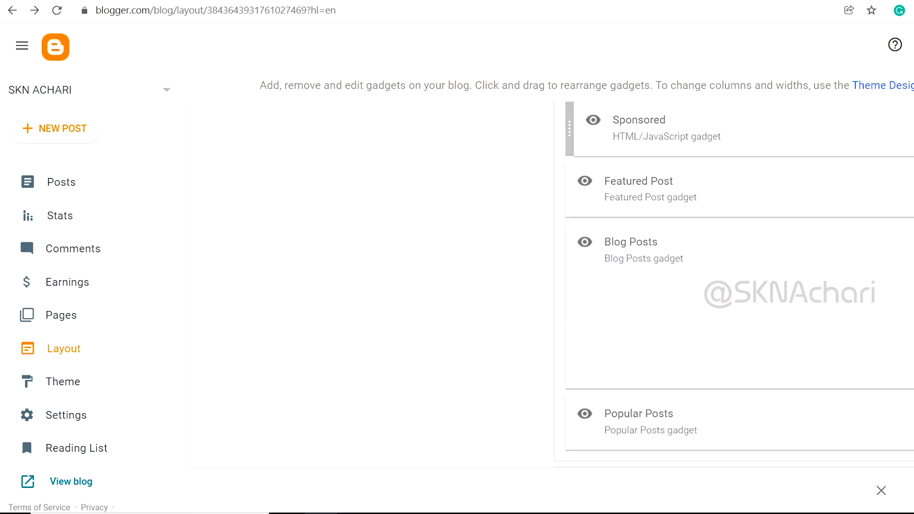
{"action": "left_click", "coordinate": [834, 156]}
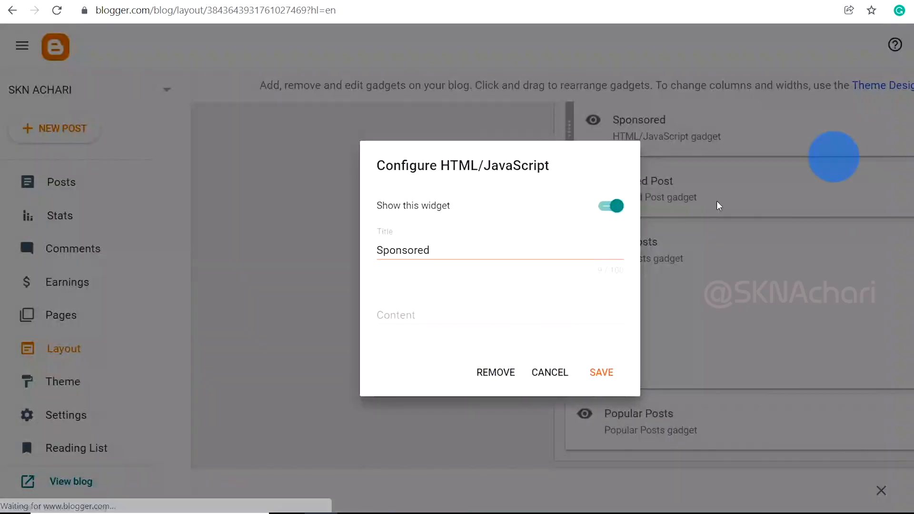
{"action": "left_click", "coordinate": [496, 373]}
{"action": "left_click", "coordinate": [594, 309]}
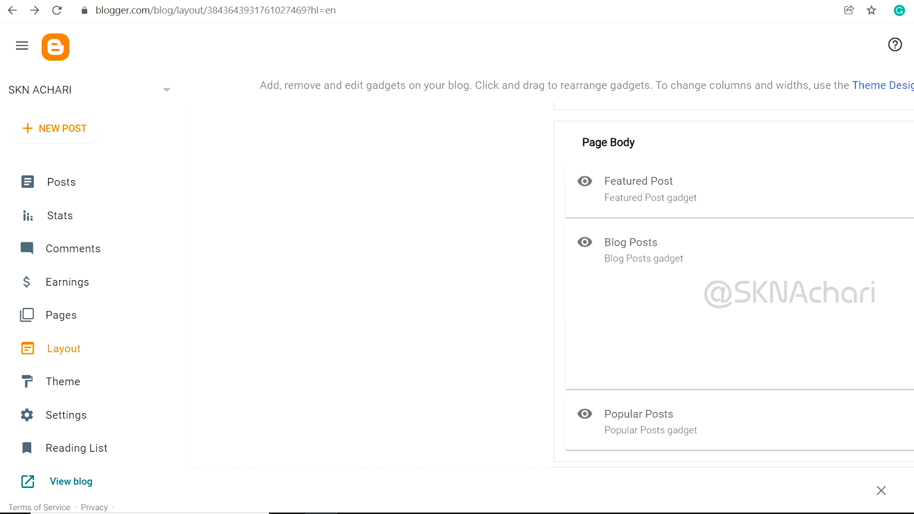
- Open the Blog Posts gadget settings and compare the post count and post page link text with the live blog
{"action": "left_click", "coordinate": [910, 373]}
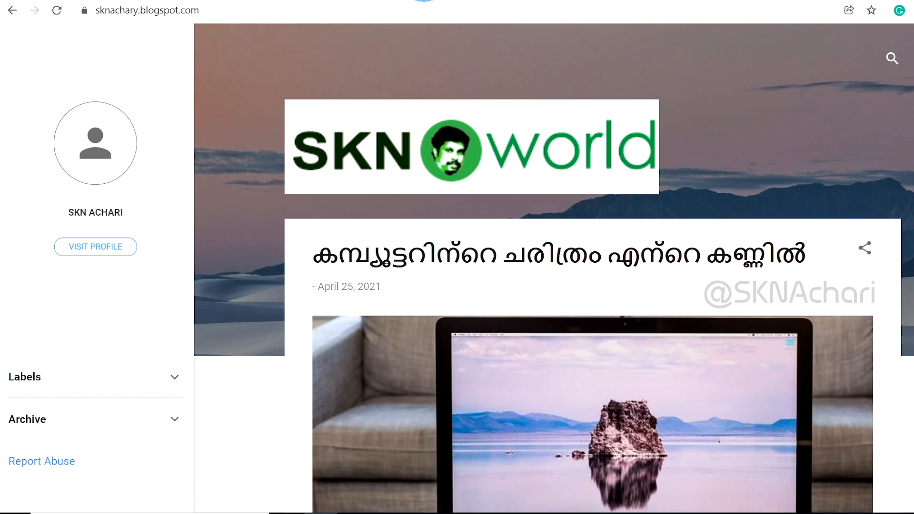
{"action": "scroll", "coordinate": [524, 365], "scroll_direction": "down", "scroll_amount": 15}
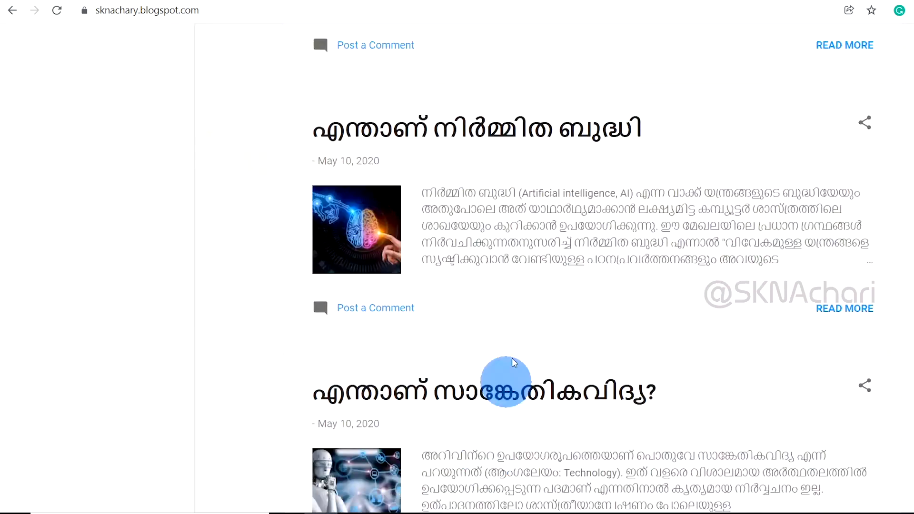
{"action": "scroll", "coordinate": [515, 364], "scroll_direction": "up", "scroll_amount": 10}
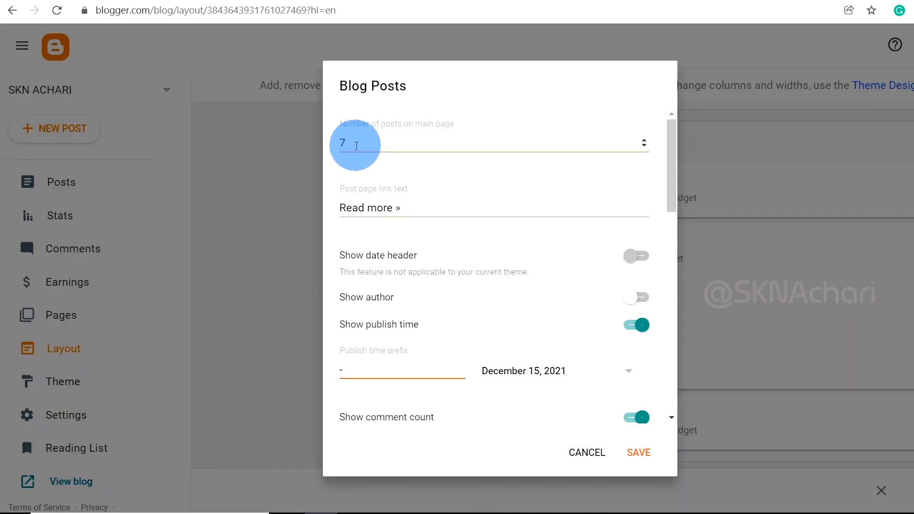
{"action": "scroll", "coordinate": [422, 234], "scroll_direction": "down", "scroll_amount": 2}
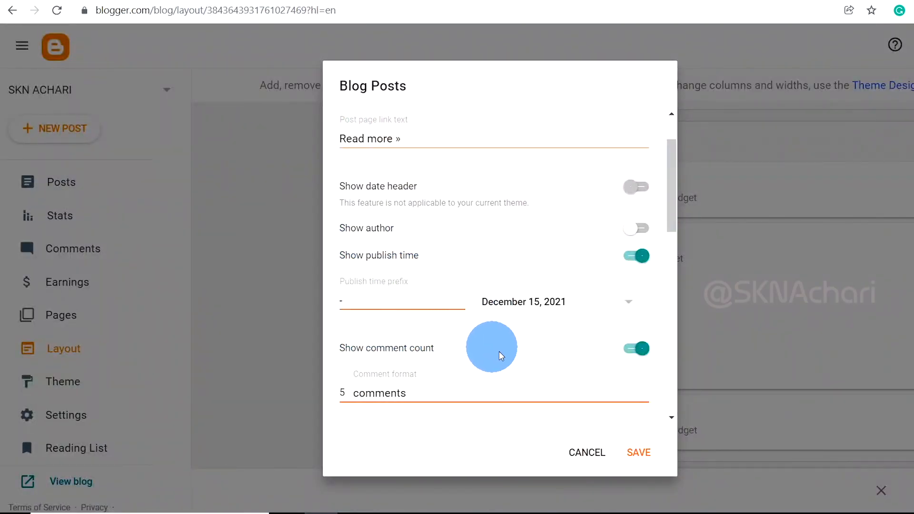
{"action": "scroll", "coordinate": [586, 317], "scroll_direction": "up", "scroll_amount": 3}
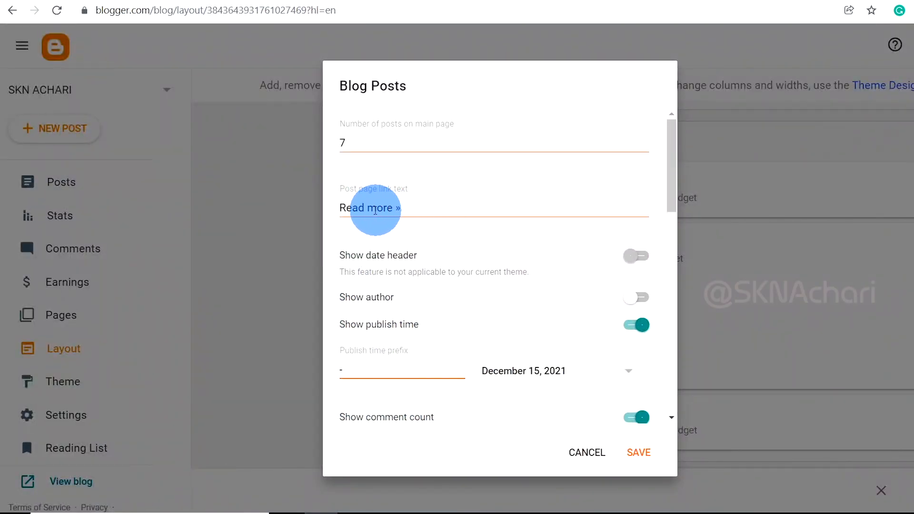
{"action": "scroll", "coordinate": [379, 212], "scroll_direction": "down", "scroll_amount": 2}
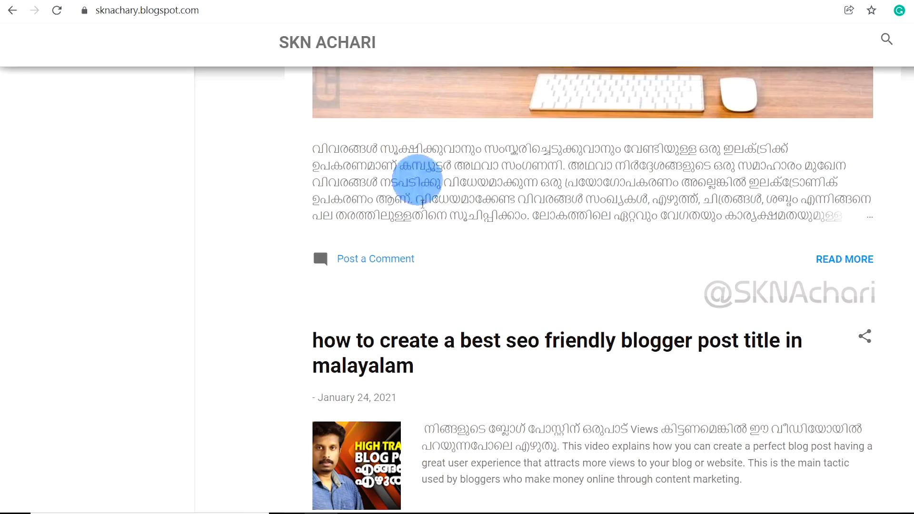
{"action": "scroll", "coordinate": [453, 388], "scroll_direction": "up", "scroll_amount": 10}
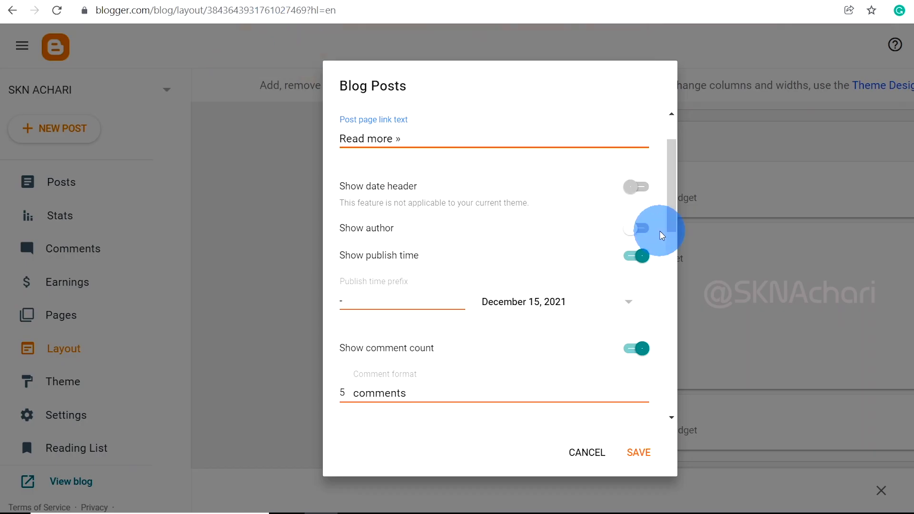
- Enable Show author in the Blog Posts gadget, save it, and check the top post on the live blog
{"action": "left_click", "coordinate": [644, 230]}
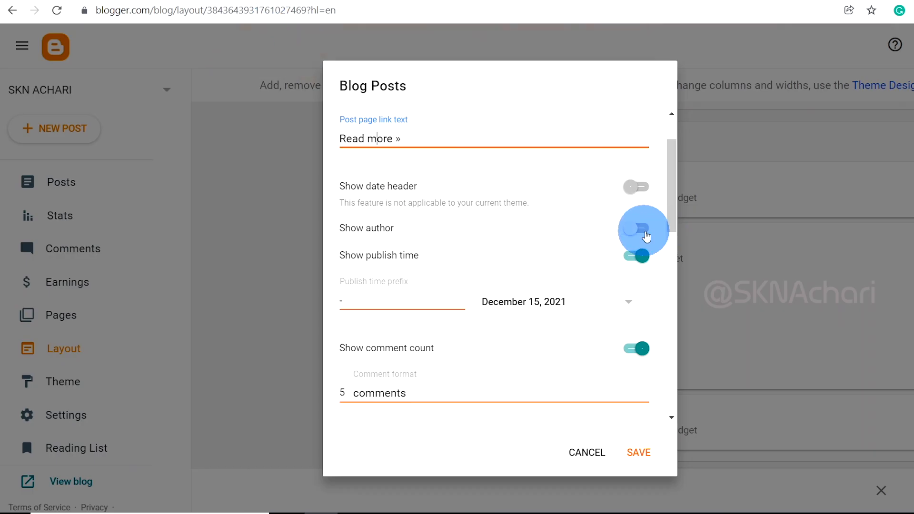
{"action": "left_click", "coordinate": [639, 452]}
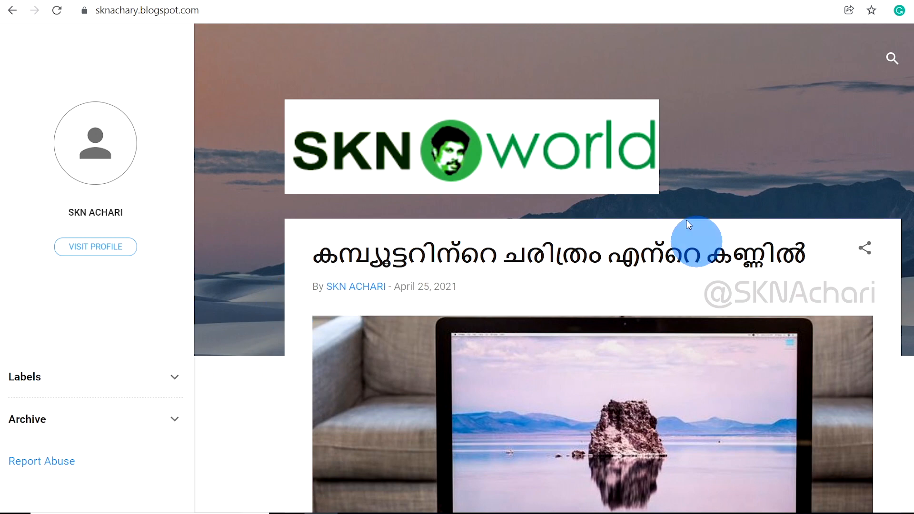
{"action": "left_click", "coordinate": [541, 264]}
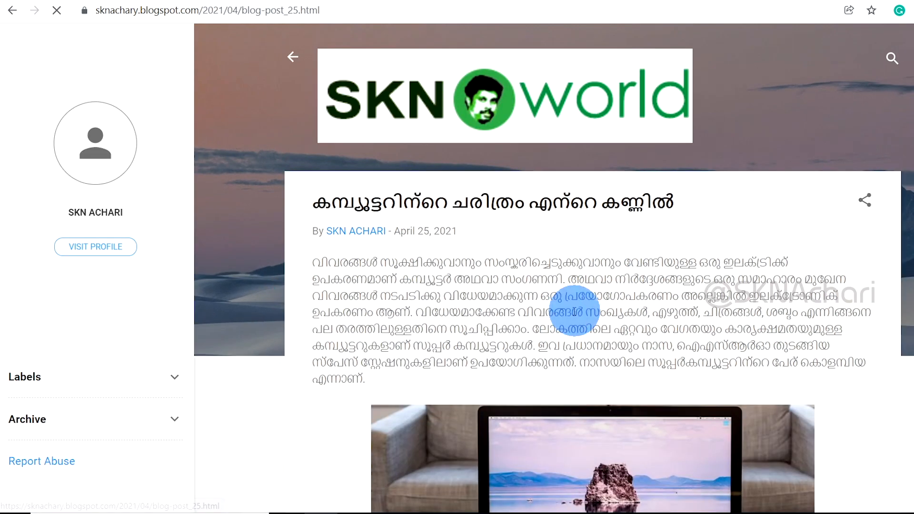
{"action": "scroll", "coordinate": [538, 334], "scroll_direction": "down", "scroll_amount": 10}
{"action": "scroll", "coordinate": [537, 334], "scroll_direction": "down", "scroll_amount": 2}
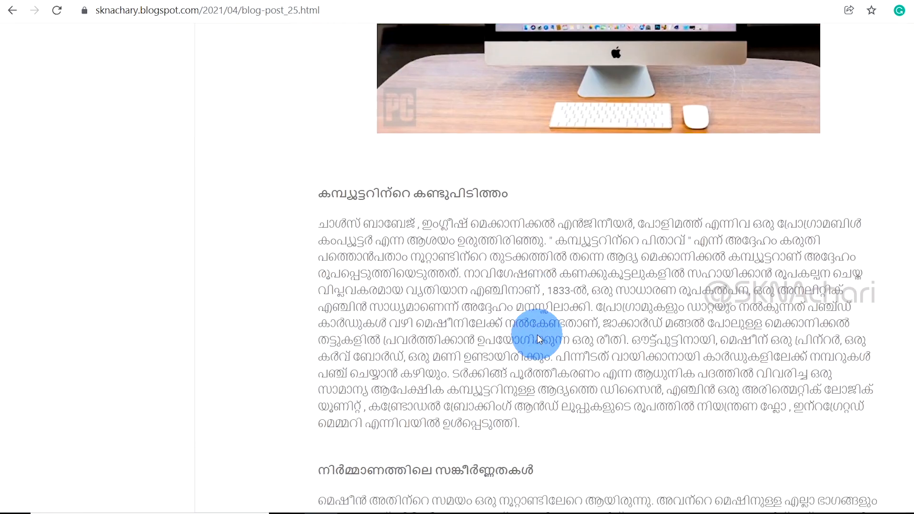
{"action": "scroll", "coordinate": [538, 335], "scroll_direction": "up", "scroll_amount": 12}
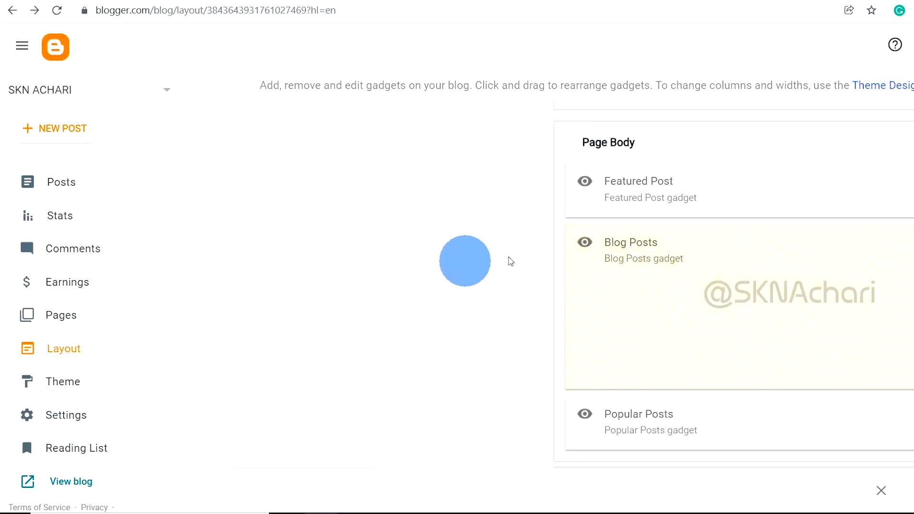
- Reopen the Blog Posts gadget settings and set the author format to "Written by"
{"action": "left_click", "coordinate": [911, 371]}
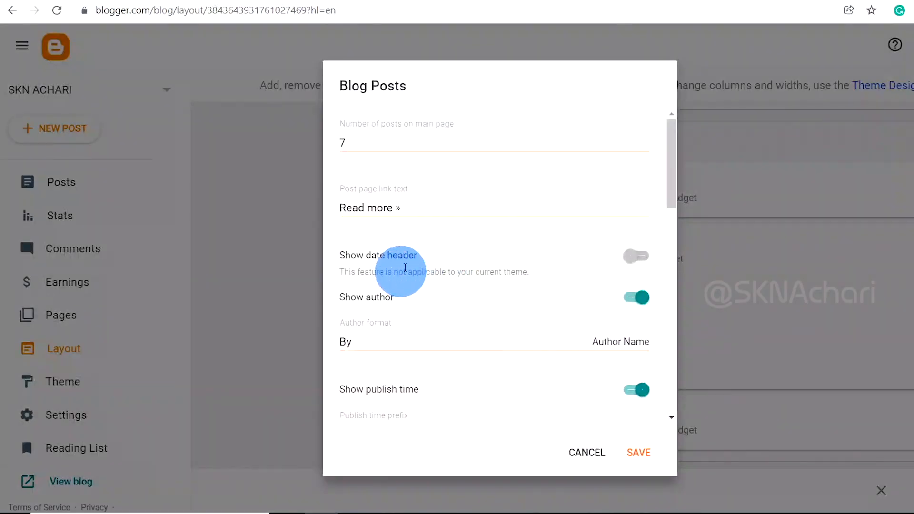
{"action": "scroll", "coordinate": [515, 404], "scroll_direction": "down", "scroll_amount": 3}
{"action": "scroll", "coordinate": [362, 299], "scroll_direction": "up", "scroll_amount": 2}
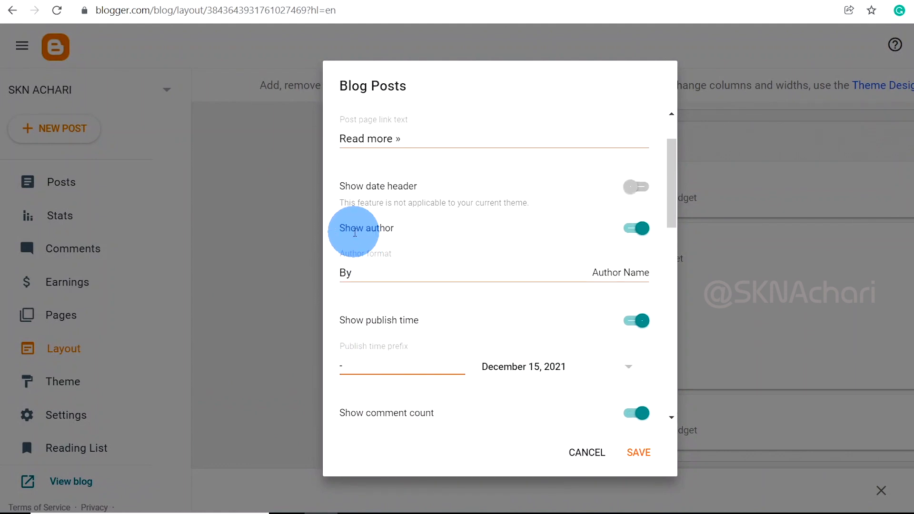
{"action": "left_click_drag", "start_coordinate": [358, 273], "coordinate": [305, 276]}
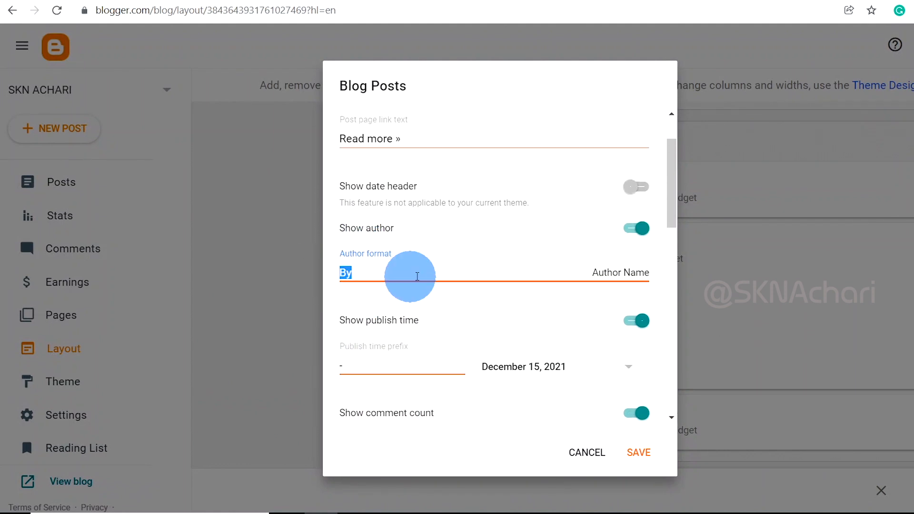
{"action": "type", "text": "Written by"}
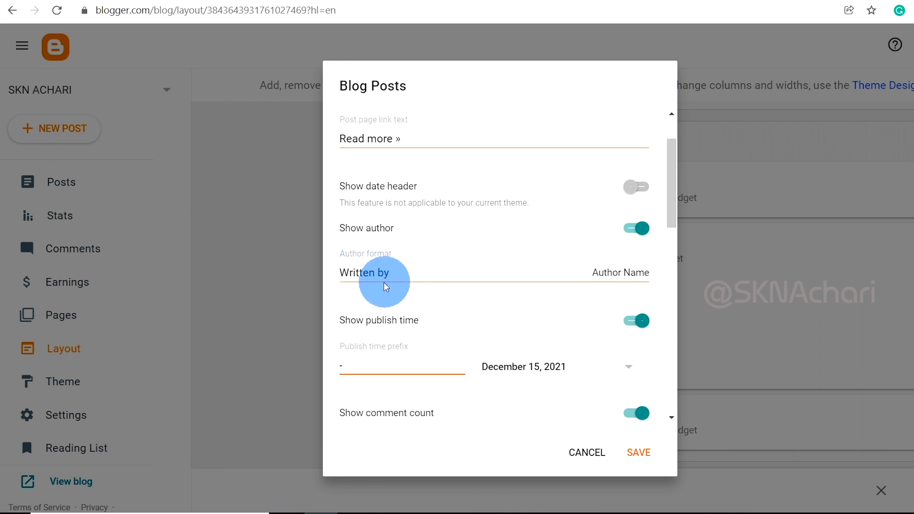
- Review the publish date, comment, label, sharing and location options of the Blog Posts gadget, and its Arrange items preview
{"action": "left_click", "coordinate": [530, 362]}
{"action": "scroll", "coordinate": [495, 329], "scroll_direction": "down", "scroll_amount": 5}
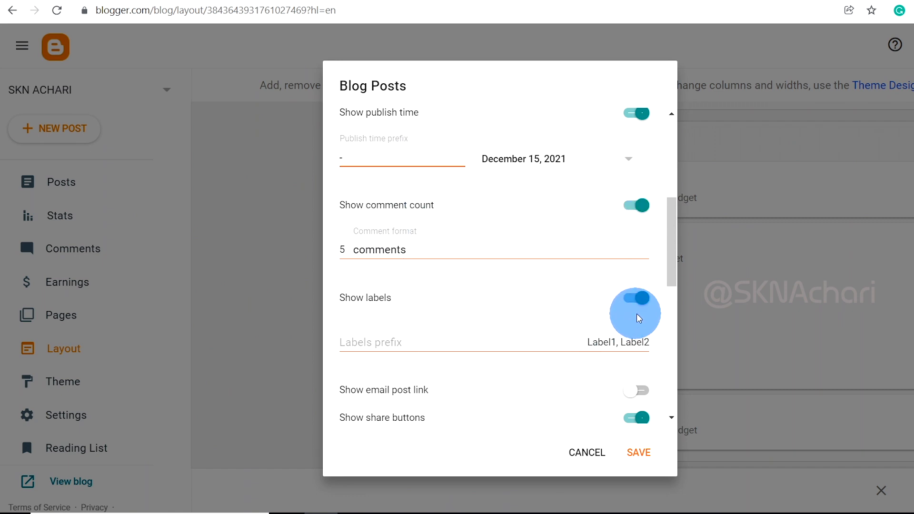
{"action": "scroll", "coordinate": [638, 307], "scroll_direction": "down", "scroll_amount": 2}
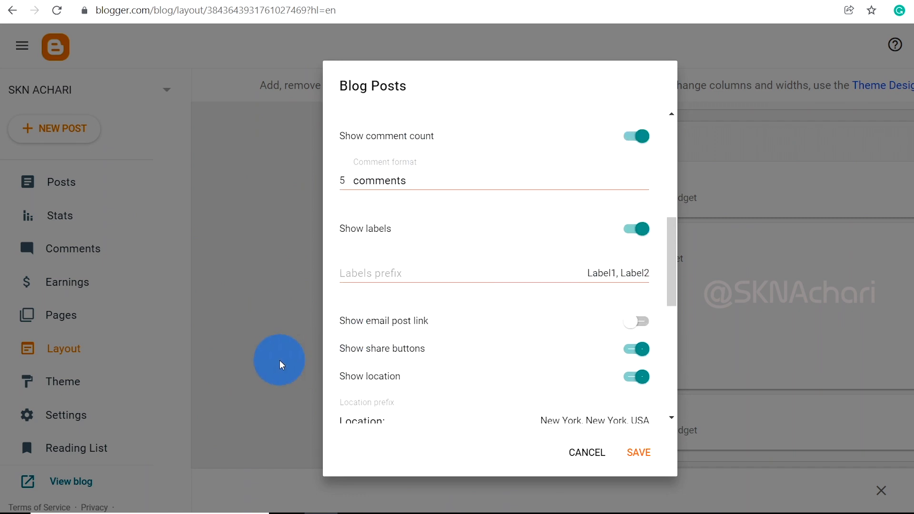
{"action": "scroll", "coordinate": [504, 290], "scroll_direction": "down", "scroll_amount": 3}
{"action": "left_click", "coordinate": [626, 186]}
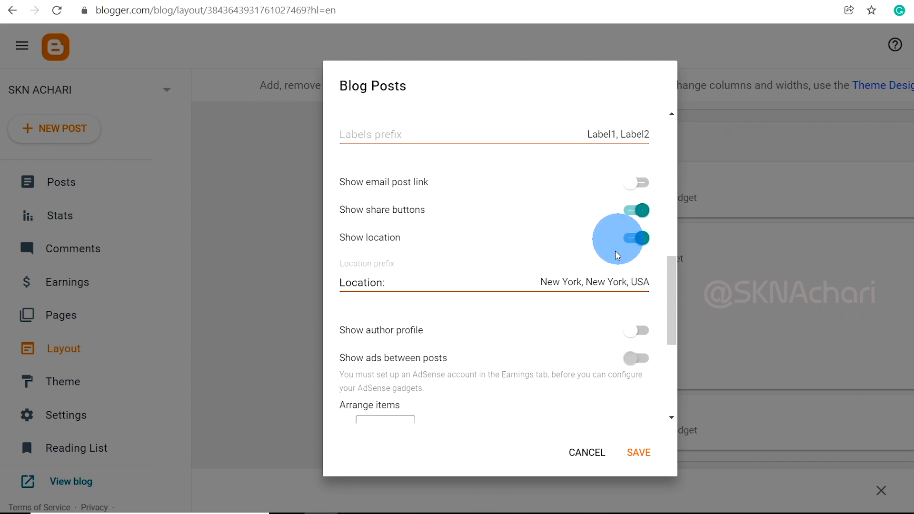
{"action": "scroll", "coordinate": [620, 295], "scroll_direction": "down", "scroll_amount": 5}
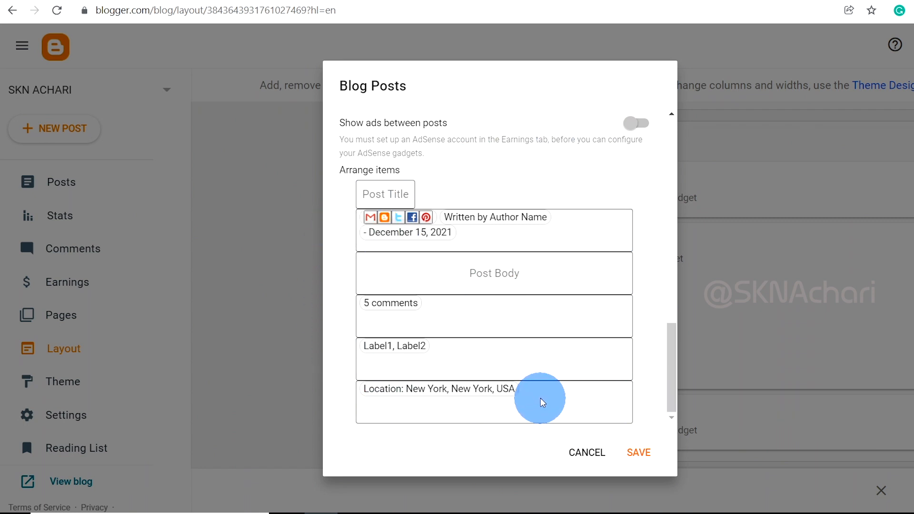
{"action": "scroll", "coordinate": [465, 239], "scroll_direction": "up", "scroll_amount": 1}
{"action": "scroll", "coordinate": [474, 257], "scroll_direction": "down", "scroll_amount": 1}
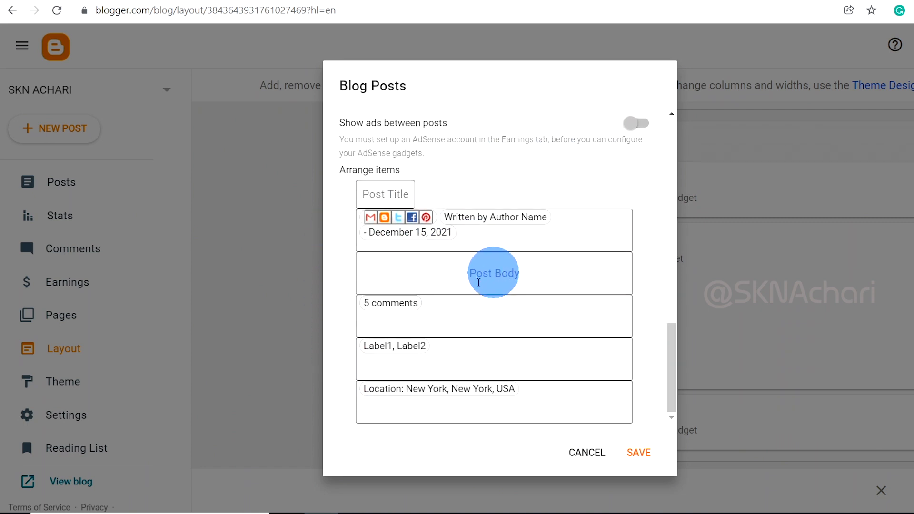
{"action": "scroll", "coordinate": [507, 240], "scroll_direction": "up", "scroll_amount": 1}
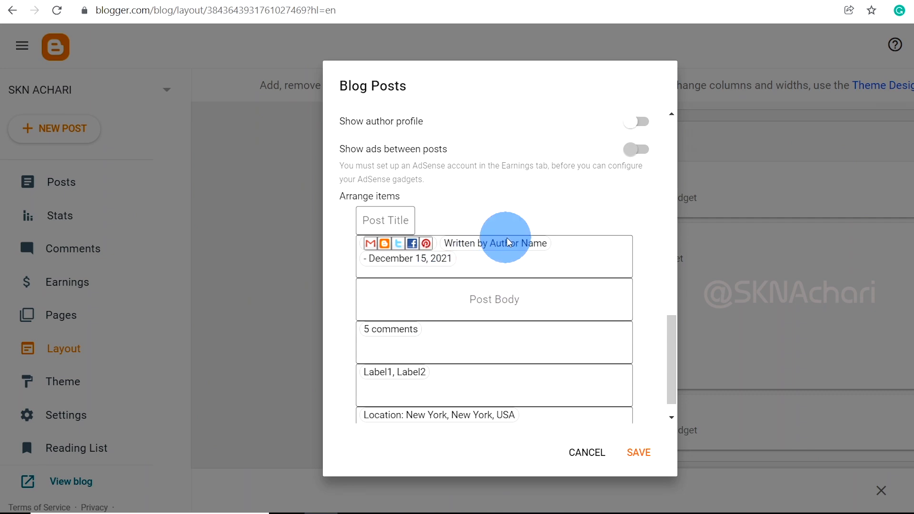
- Turn off Show author in the Blog Posts settings and check the Arrange items preview
{"action": "scroll", "coordinate": [507, 238], "scroll_direction": "up", "scroll_amount": 8}
{"action": "scroll", "coordinate": [593, 218], "scroll_direction": "up", "scroll_amount": 4}
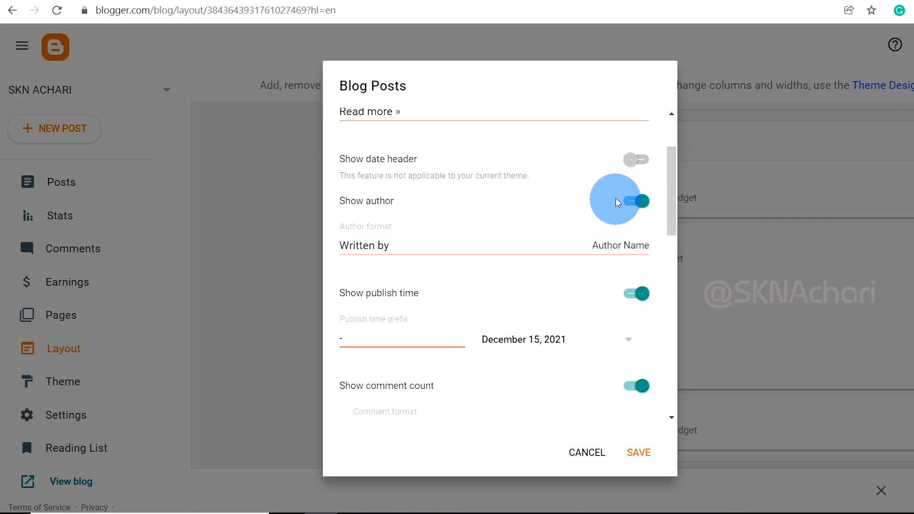
{"action": "left_click", "coordinate": [635, 213]}
{"action": "scroll", "coordinate": [555, 327], "scroll_direction": "down", "scroll_amount": 11}
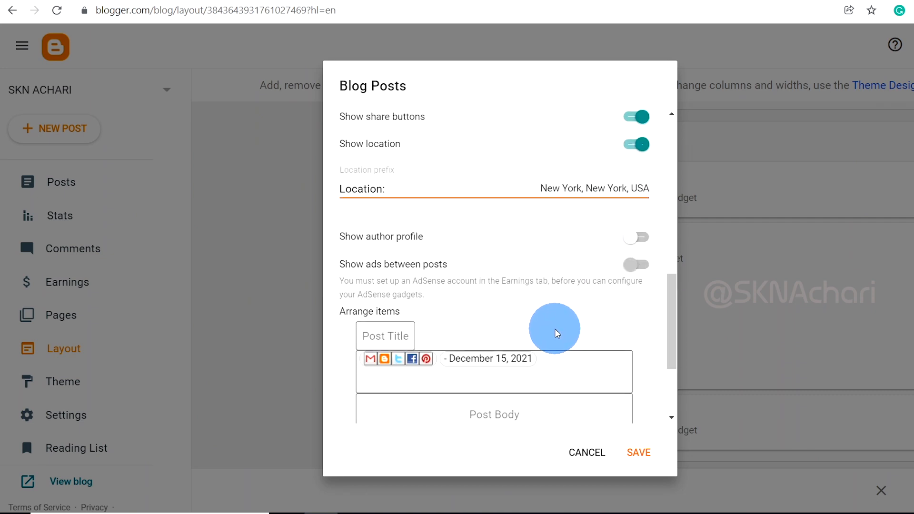
- Turn Show author back on in the Blog Posts settings and check the author line in the Arrange items preview
{"action": "scroll", "coordinate": [533, 238], "scroll_direction": "up", "scroll_amount": 10}
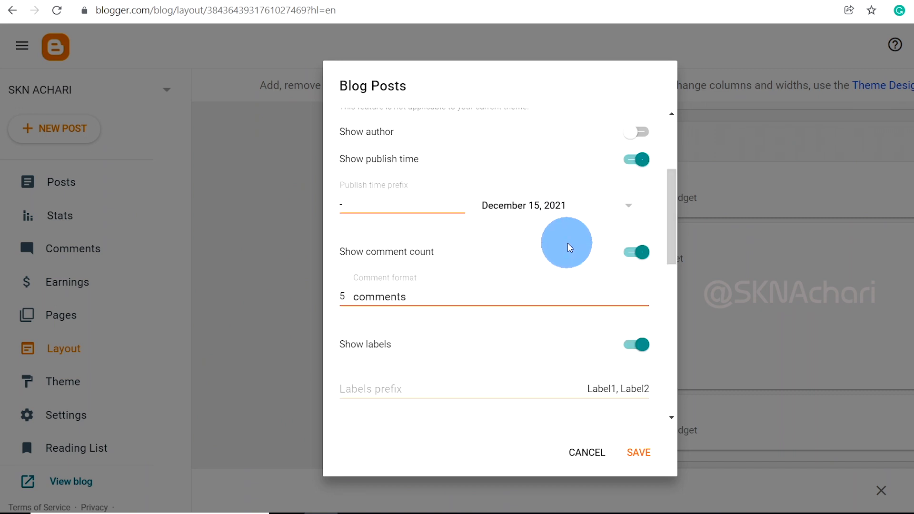
{"action": "left_click", "coordinate": [657, 280]}
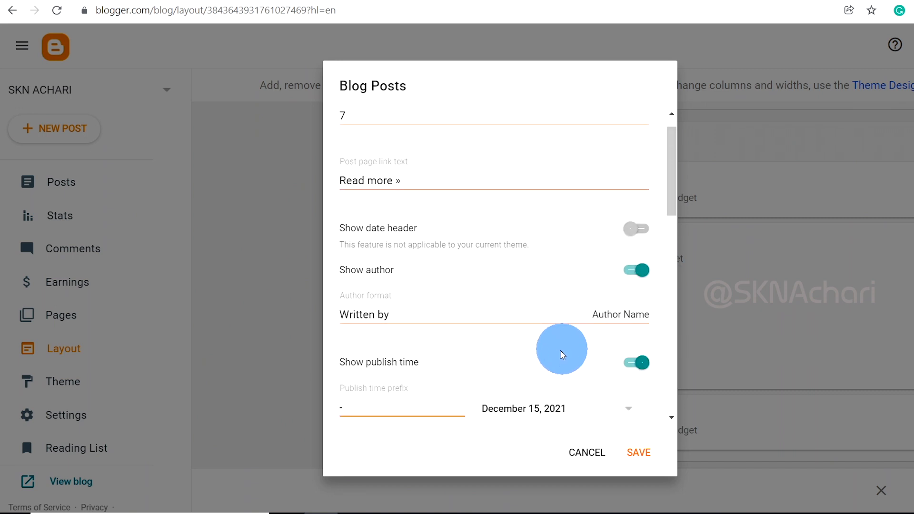
{"action": "scroll", "coordinate": [558, 351], "scroll_direction": "down", "scroll_amount": 10}
{"action": "scroll", "coordinate": [552, 353], "scroll_direction": "down", "scroll_amount": 1}
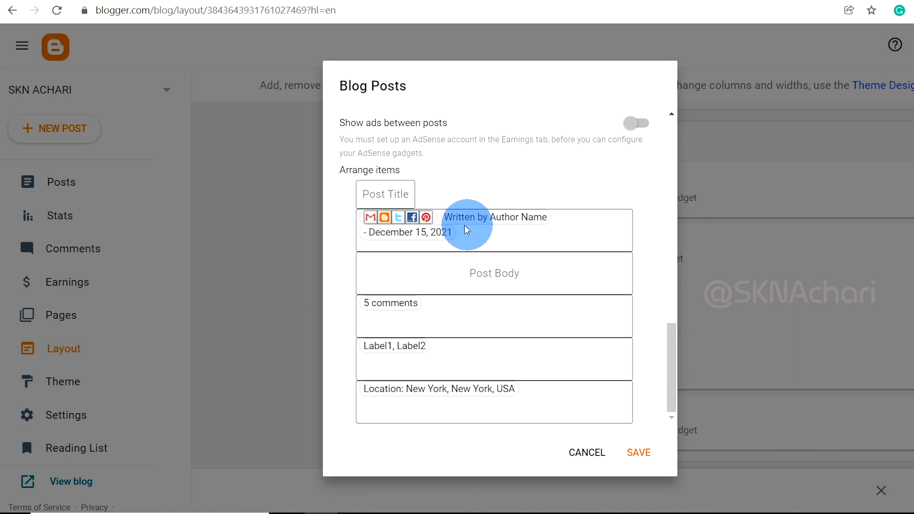
- Turn off Show publish time, check the Arrange items preview, and switch the option back on
{"action": "scroll", "coordinate": [522, 269], "scroll_direction": "up", "scroll_amount": 8}
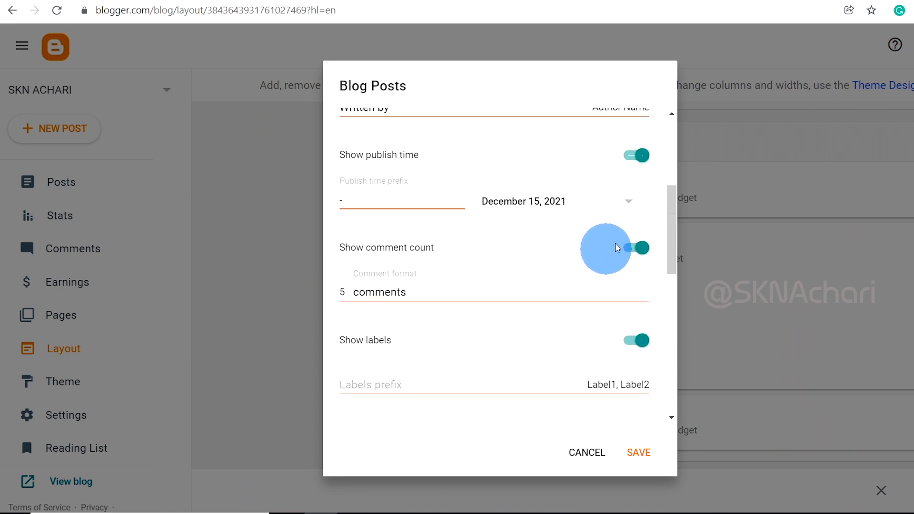
{"action": "scroll", "coordinate": [594, 301], "scroll_direction": "up", "scroll_amount": 3}
{"action": "scroll", "coordinate": [595, 301], "scroll_direction": "up", "scroll_amount": 2}
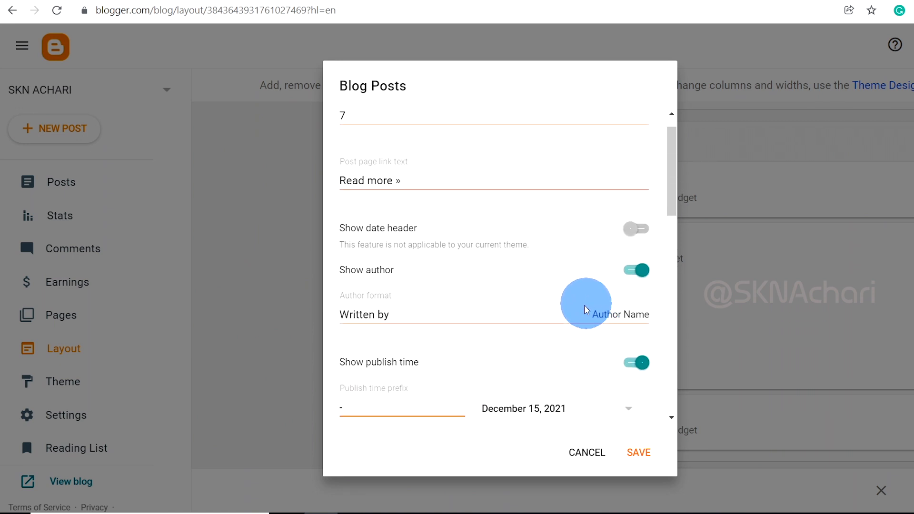
{"action": "scroll", "coordinate": [505, 331], "scroll_direction": "down", "scroll_amount": 3}
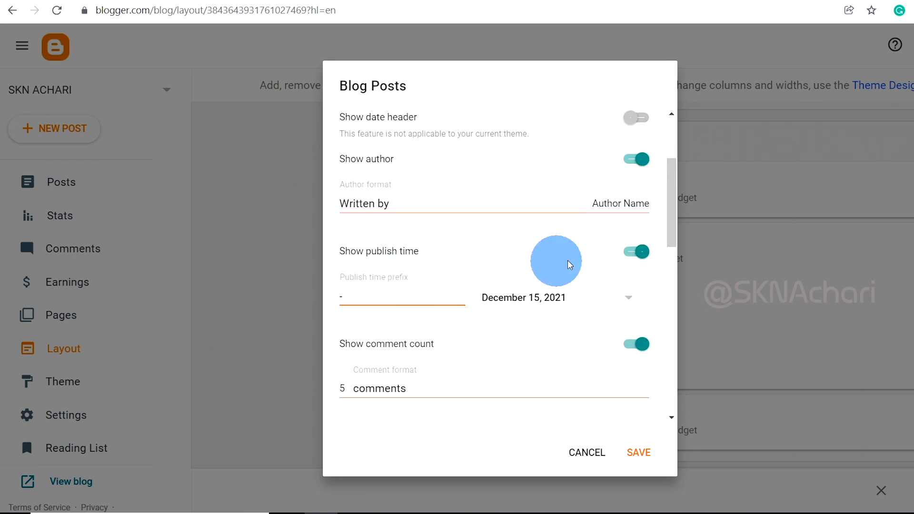
{"action": "left_click", "coordinate": [634, 262]}
{"action": "scroll", "coordinate": [574, 337], "scroll_direction": "down", "scroll_amount": 10}
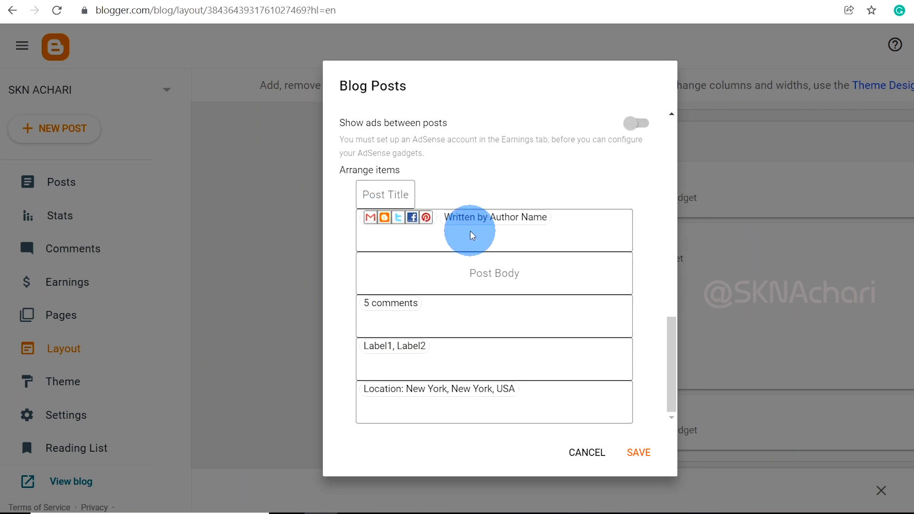
{"action": "scroll", "coordinate": [467, 234], "scroll_direction": "up", "scroll_amount": 10}
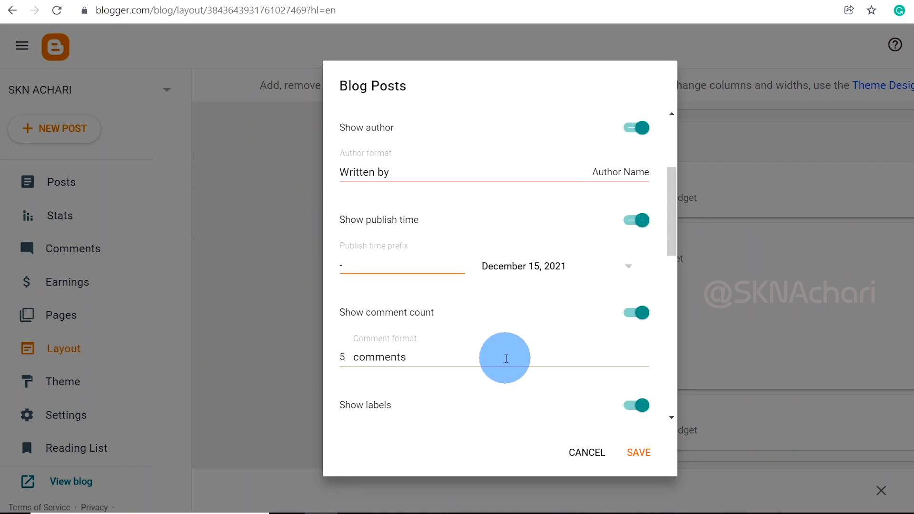
{"action": "scroll", "coordinate": [448, 305], "scroll_direction": "down", "scroll_amount": 4}
{"action": "scroll", "coordinate": [428, 400], "scroll_direction": "down", "scroll_amount": 5}
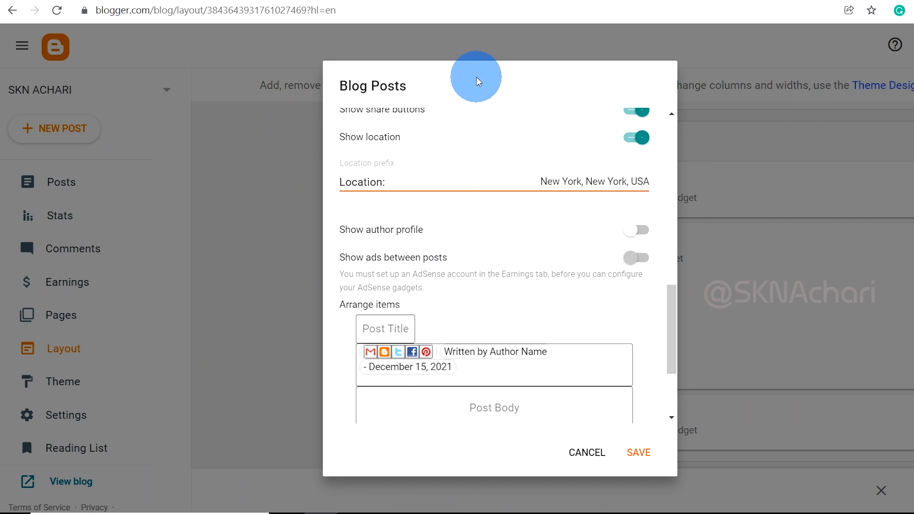
{"action": "scroll", "coordinate": [639, 257], "scroll_direction": "down", "scroll_amount": 3}
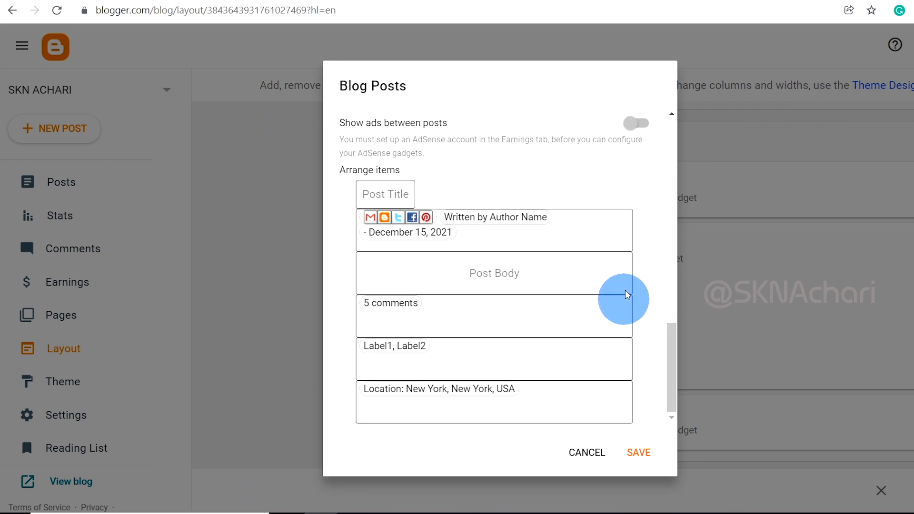
- Enable Show author profile to see its place in the Arrange items preview, and switch it off again
{"action": "scroll", "coordinate": [614, 286], "scroll_direction": "up", "scroll_amount": 2}
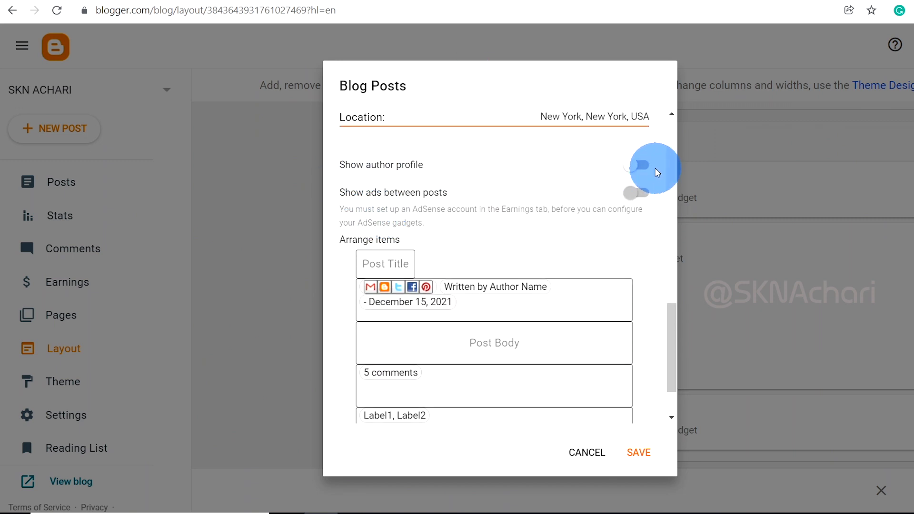
{"action": "left_click", "coordinate": [647, 169]}
{"action": "scroll", "coordinate": [545, 349], "scroll_direction": "down", "scroll_amount": 3}
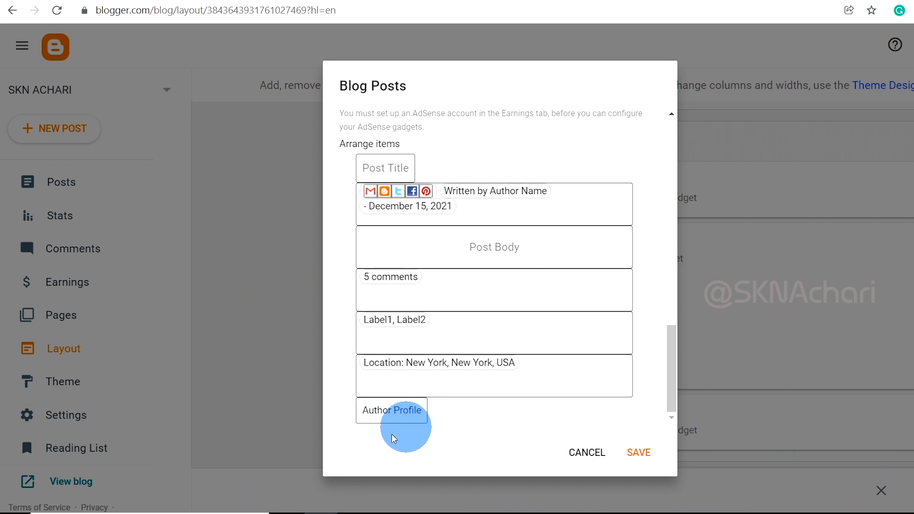
{"action": "scroll", "coordinate": [564, 343], "scroll_direction": "up", "scroll_amount": 5}
{"action": "scroll", "coordinate": [564, 343], "scroll_direction": "up", "scroll_amount": 1}
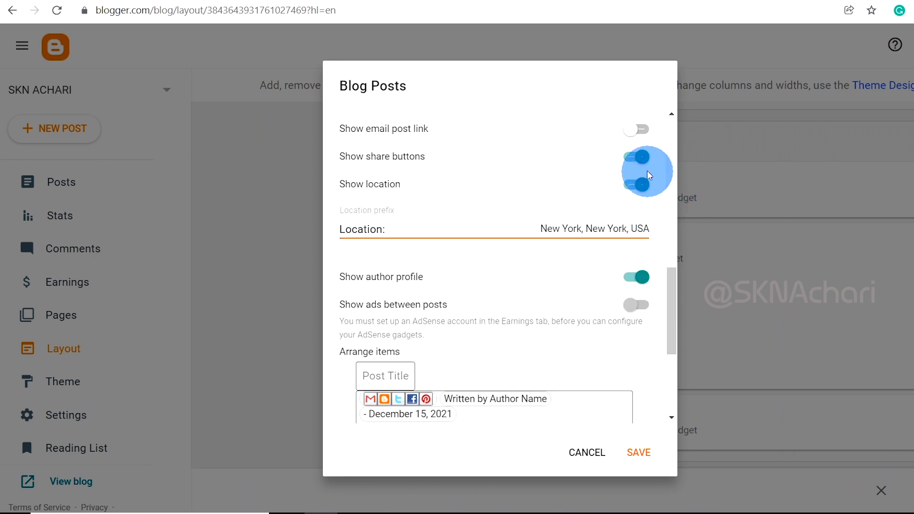
{"action": "left_click", "coordinate": [631, 279]}
- Save the Blog Posts gadget settings and check the author and date line of the top post on the live blog
{"action": "left_click", "coordinate": [639, 453]}
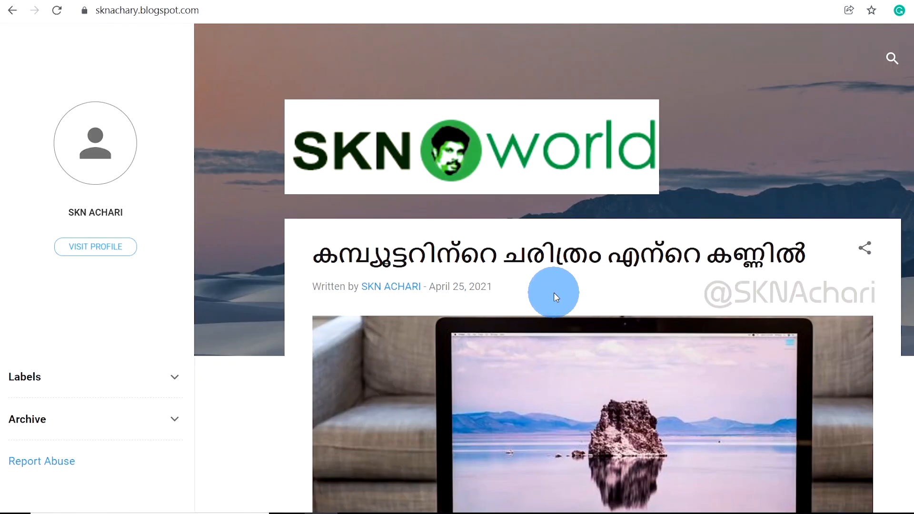
{"action": "scroll", "coordinate": [537, 255], "scroll_direction": "down", "scroll_amount": 5}
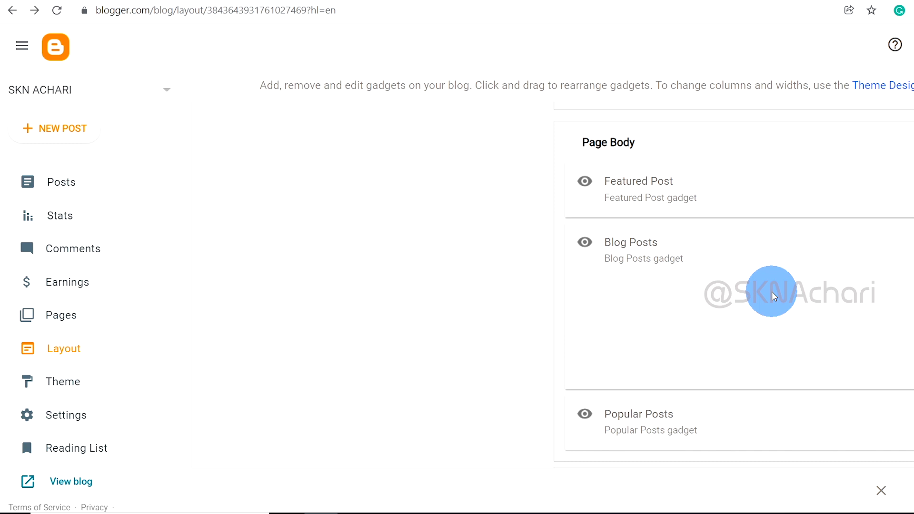
- Hide the About Me profile gadget in the top sidebar, save it, and check the reloaded live blog
{"action": "scroll", "coordinate": [773, 291], "scroll_direction": "up", "scroll_amount": 3}
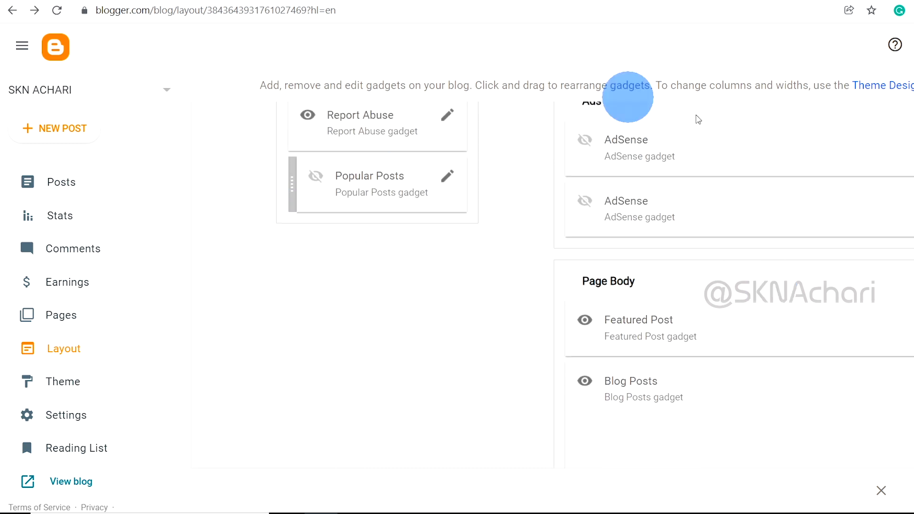
{"action": "scroll", "coordinate": [591, 358], "scroll_direction": "up", "scroll_amount": 5}
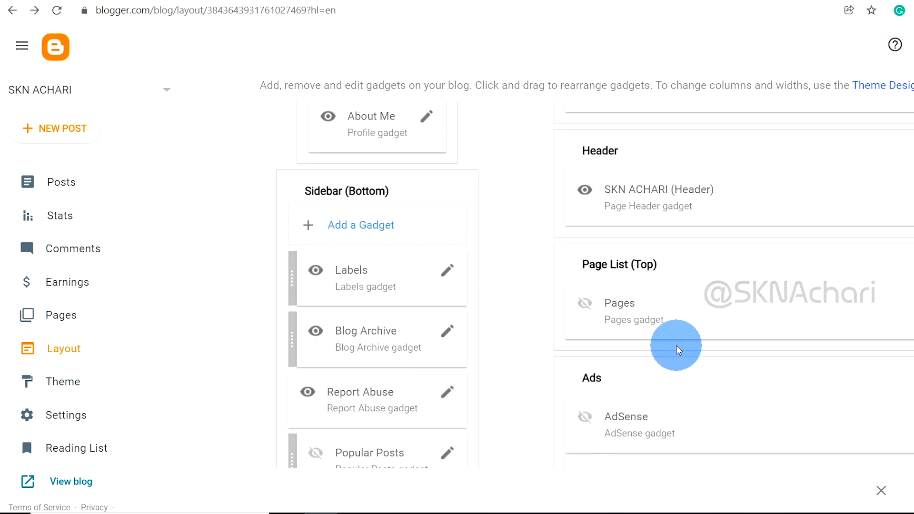
{"action": "scroll", "coordinate": [732, 374], "scroll_direction": "up", "scroll_amount": 3}
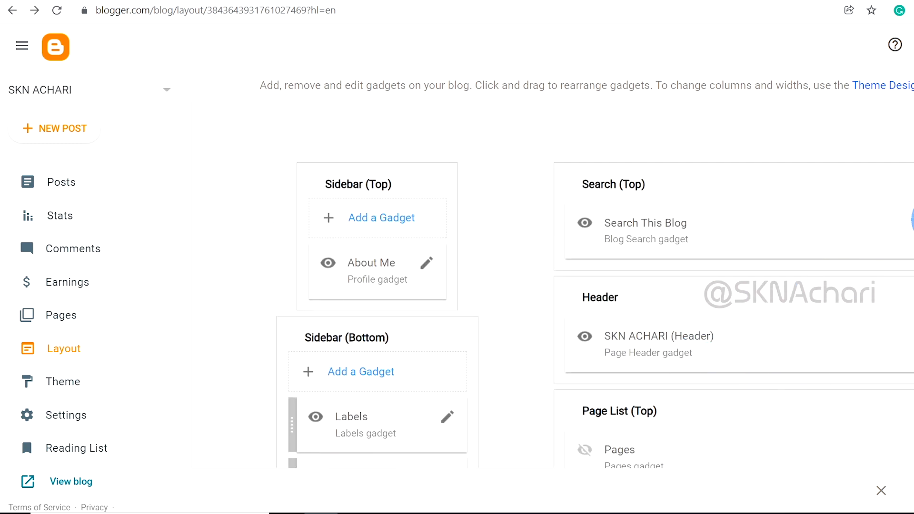
{"action": "scroll", "coordinate": [474, 314], "scroll_direction": "down", "scroll_amount": 3}
{"action": "scroll", "coordinate": [464, 332], "scroll_direction": "up", "scroll_amount": 3}
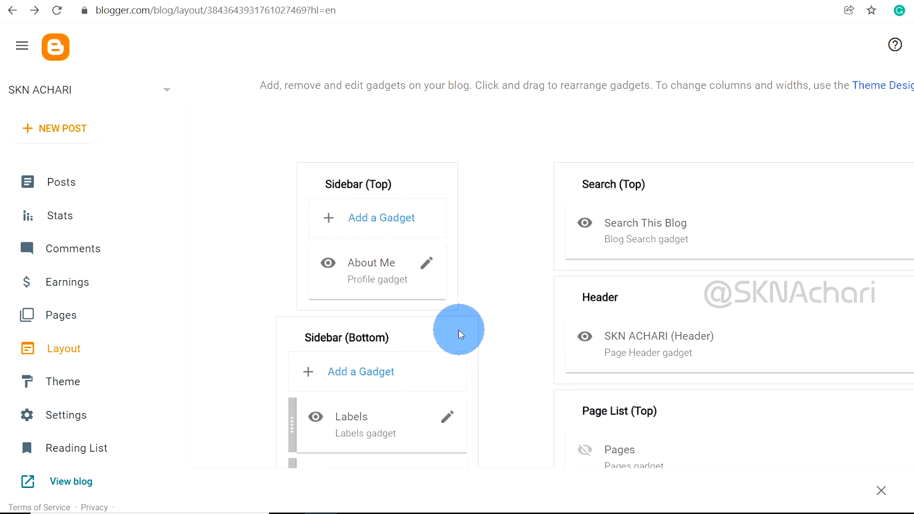
{"action": "left_click", "coordinate": [428, 265]}
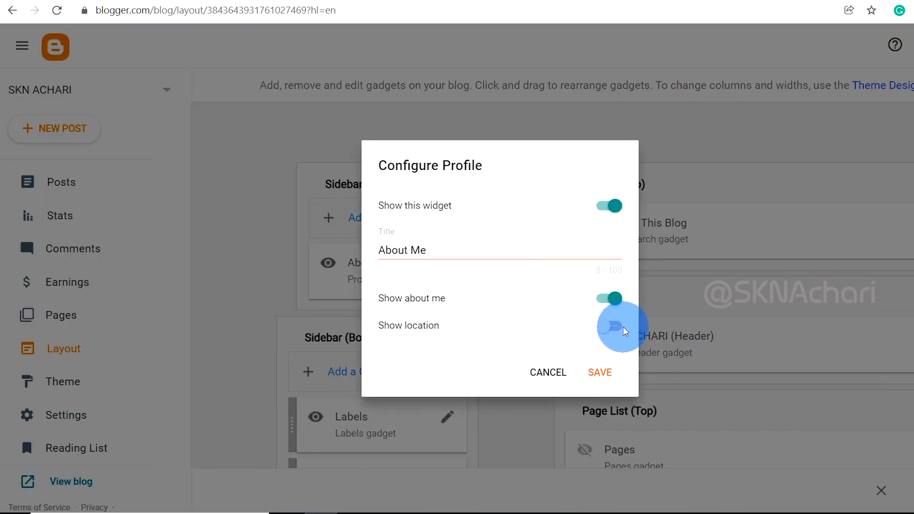
{"action": "left_click", "coordinate": [603, 210]}
{"action": "left_click", "coordinate": [601, 373]}
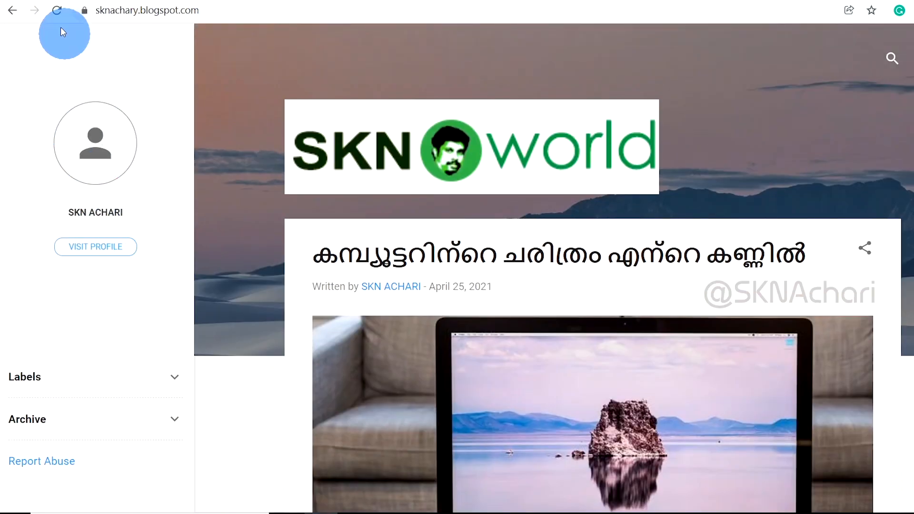
{"action": "left_click", "coordinate": [56, 10]}
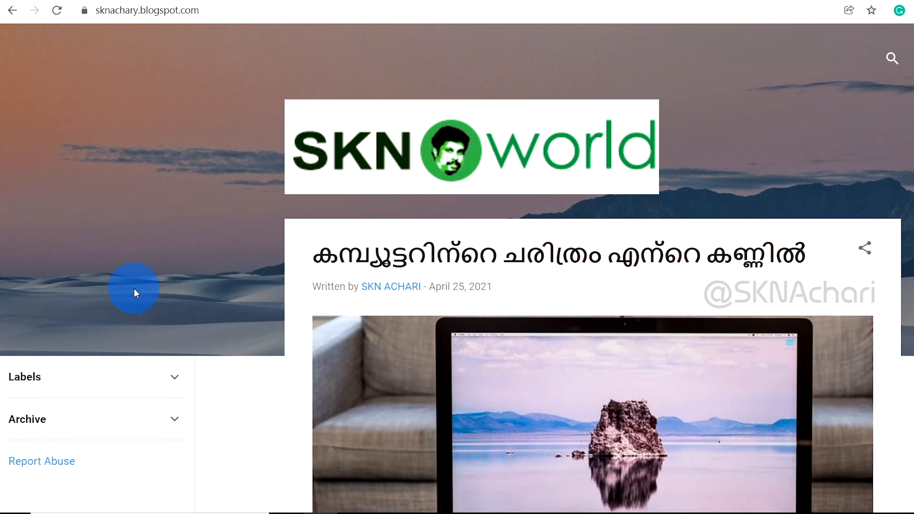
{"action": "left_click", "coordinate": [158, 1]}
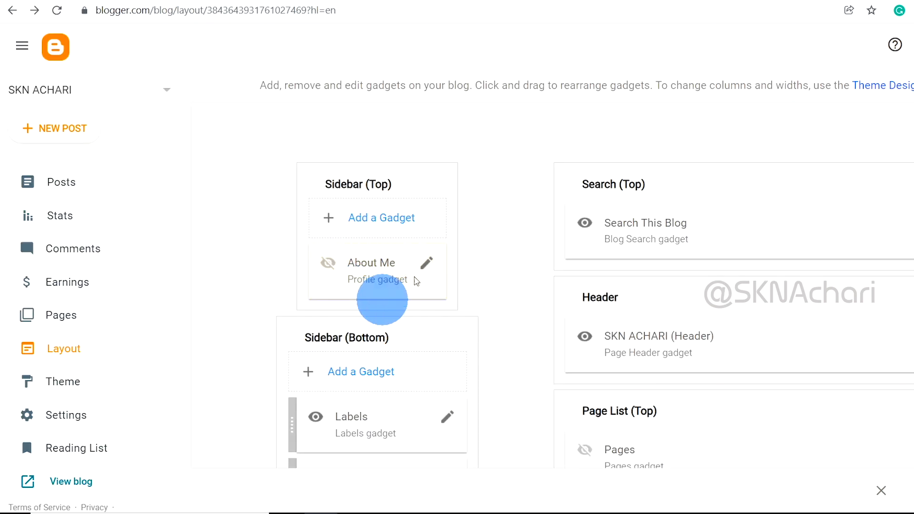
- Browse the gadgets available for the bottom sidebar and view the HTML/JavaScript gadget's configuration without adding it
{"action": "scroll", "coordinate": [418, 362], "scroll_direction": "down", "scroll_amount": 6}
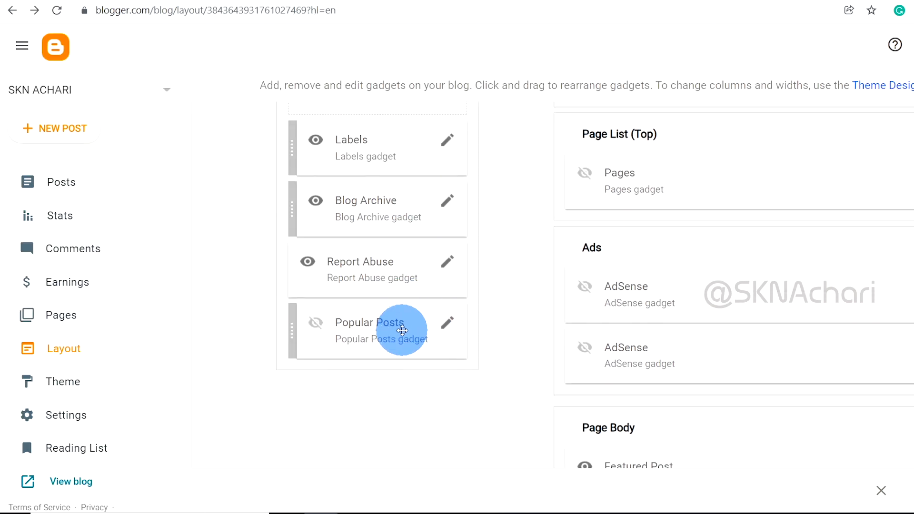
{"action": "scroll", "coordinate": [453, 281], "scroll_direction": "up", "scroll_amount": 4}
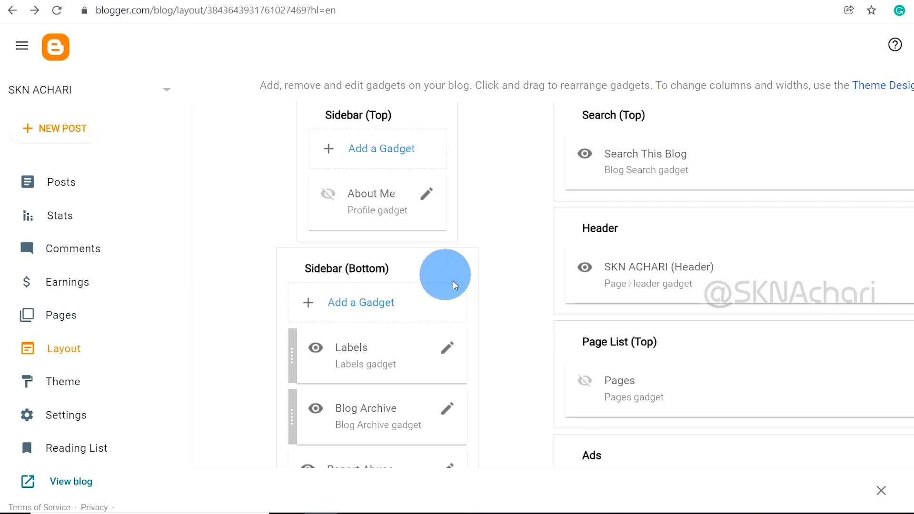
{"action": "left_click", "coordinate": [370, 307]}
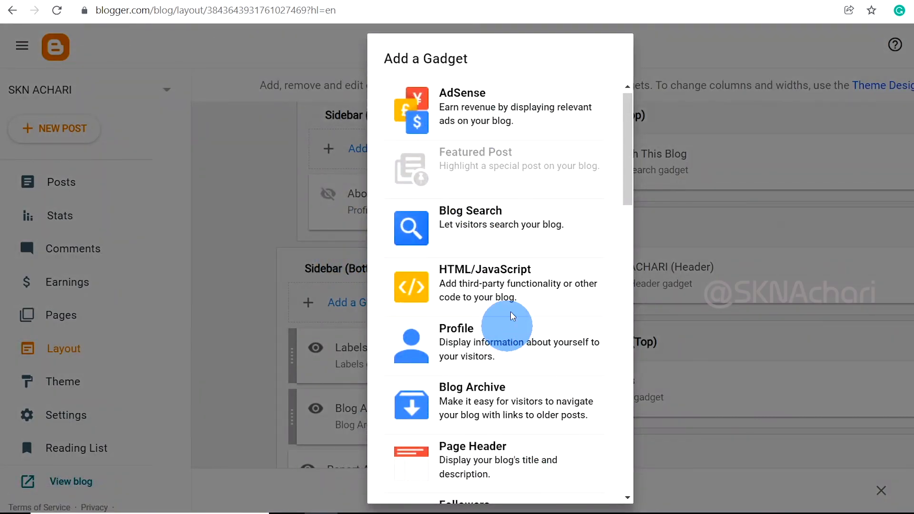
{"action": "scroll", "coordinate": [513, 316], "scroll_direction": "down", "scroll_amount": 12}
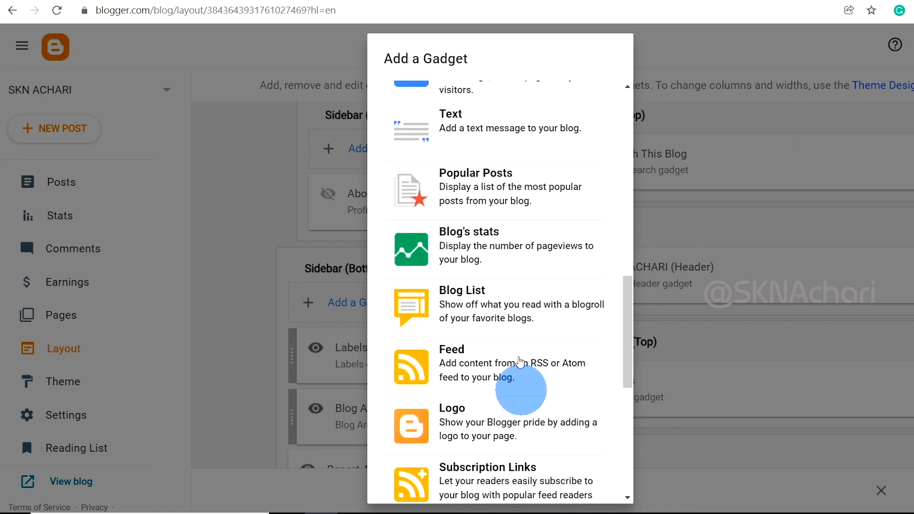
{"action": "scroll", "coordinate": [515, 381], "scroll_direction": "down", "scroll_amount": 4}
{"action": "scroll", "coordinate": [506, 343], "scroll_direction": "down", "scroll_amount": 3}
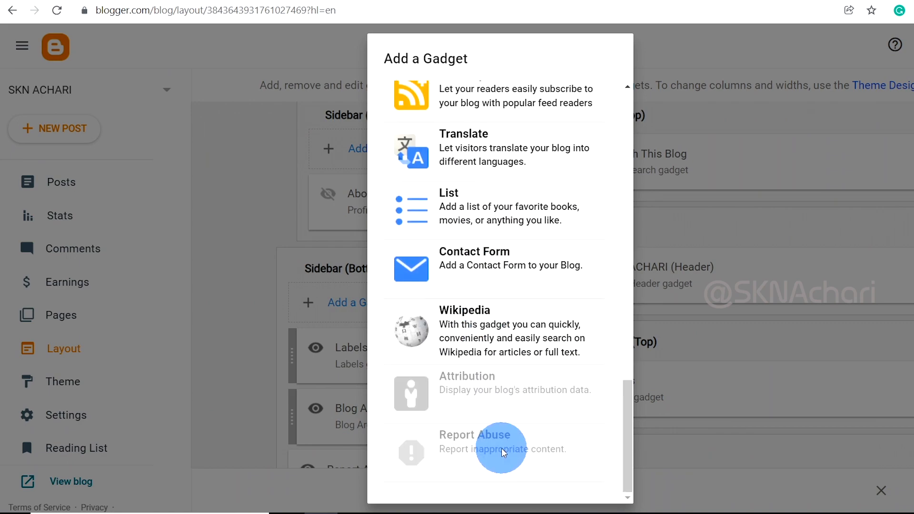
{"action": "scroll", "coordinate": [501, 447], "scroll_direction": "up", "scroll_amount": 15}
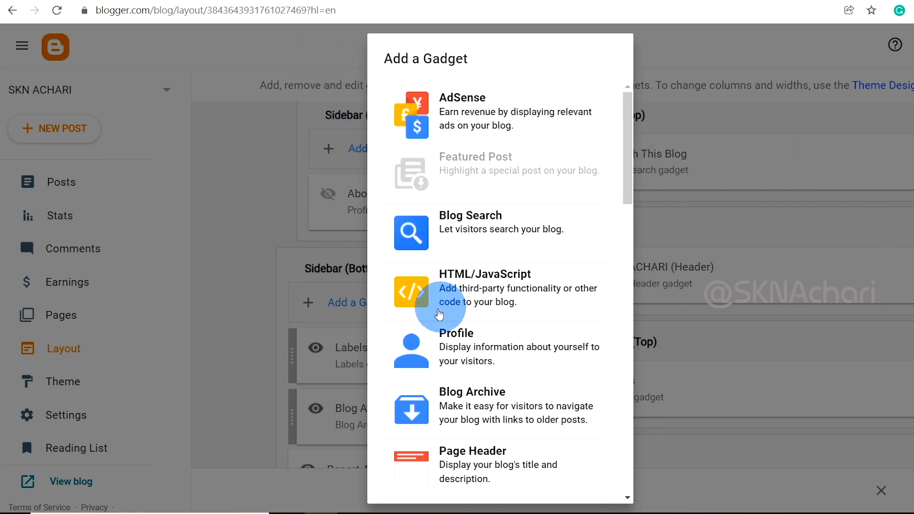
{"action": "left_click", "coordinate": [498, 298]}
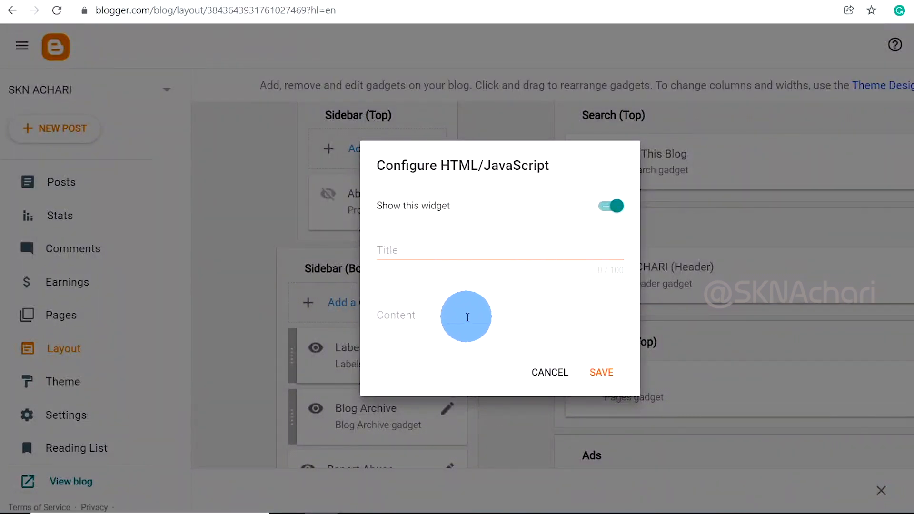
{"action": "left_click", "coordinate": [553, 373]}
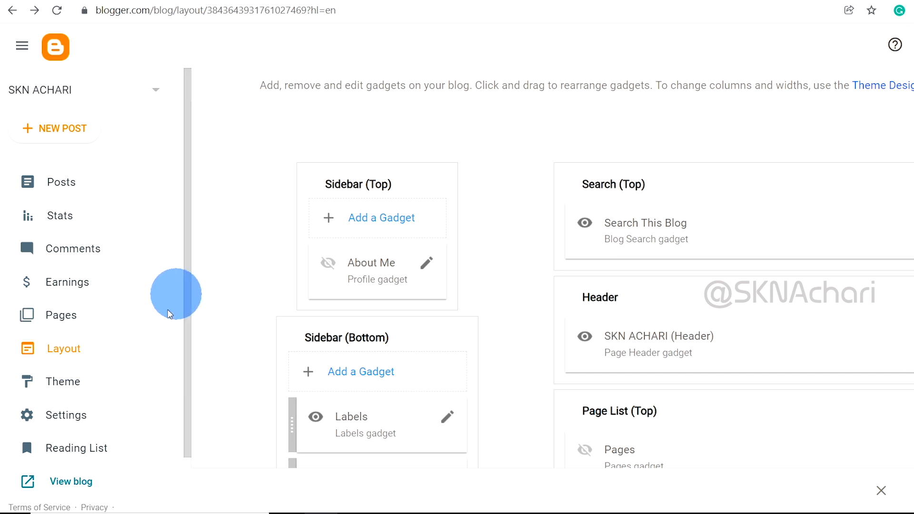
- Open the Contempo Light theme's HTML for editing and look through its code
{"action": "left_click", "coordinate": [65, 393]}
{"action": "left_click", "coordinate": [568, 88]}
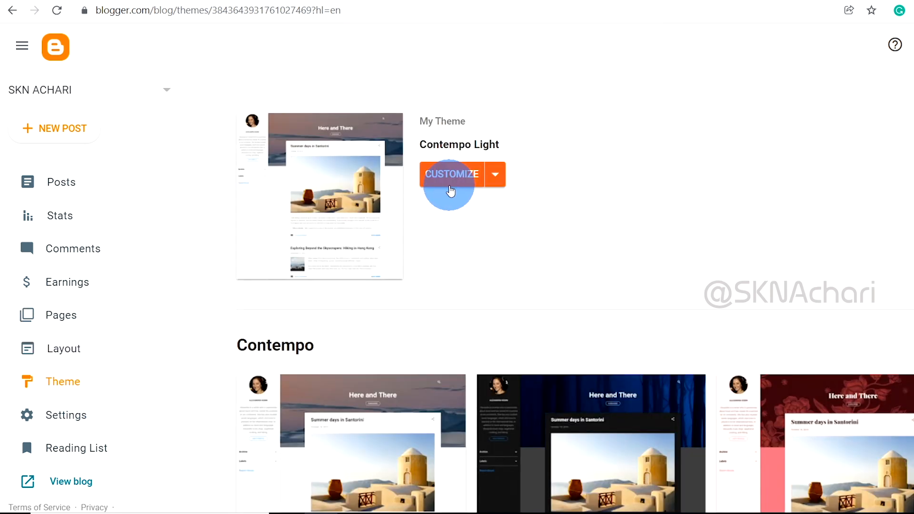
{"action": "left_click", "coordinate": [497, 181]}
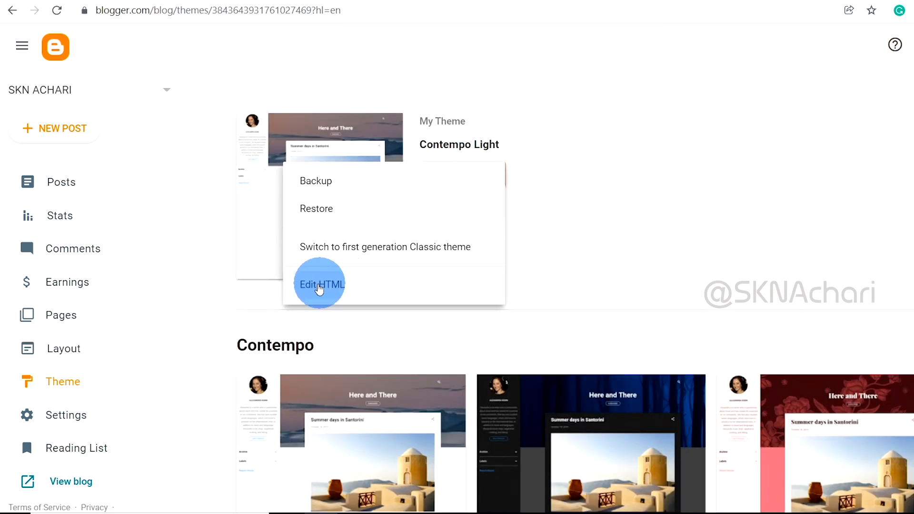
{"action": "left_click", "coordinate": [336, 286]}
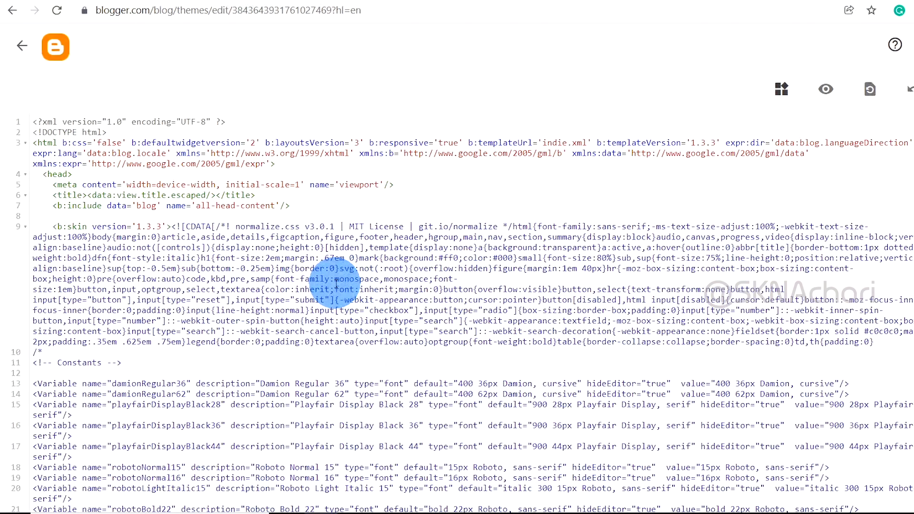
{"action": "scroll", "coordinate": [372, 333], "scroll_direction": "down", "scroll_amount": 15}
{"action": "scroll", "coordinate": [510, 399], "scroll_direction": "up", "scroll_amount": 15}
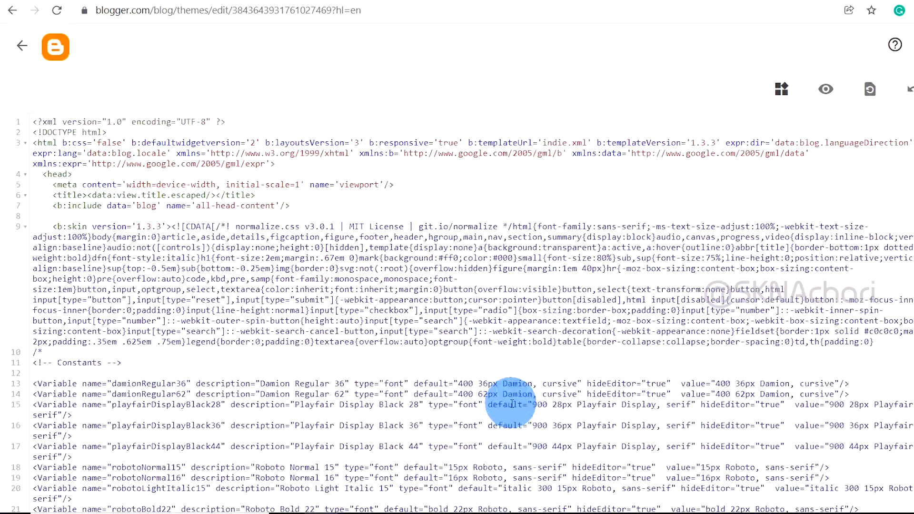
- Leave the theme's HTML, open the Theme Designer from the Layout page, and look over its Background and Advanced settings
{"action": "left_click", "coordinate": [24, 53]}
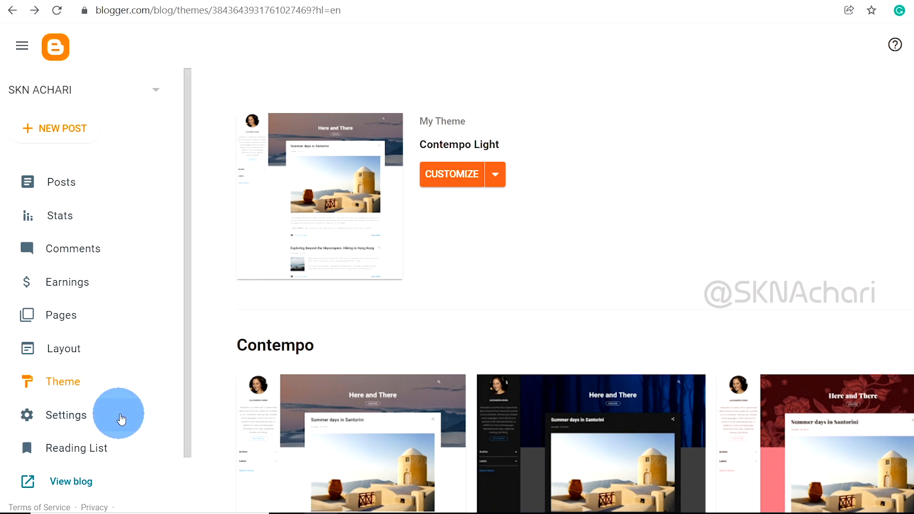
{"action": "left_click", "coordinate": [93, 350]}
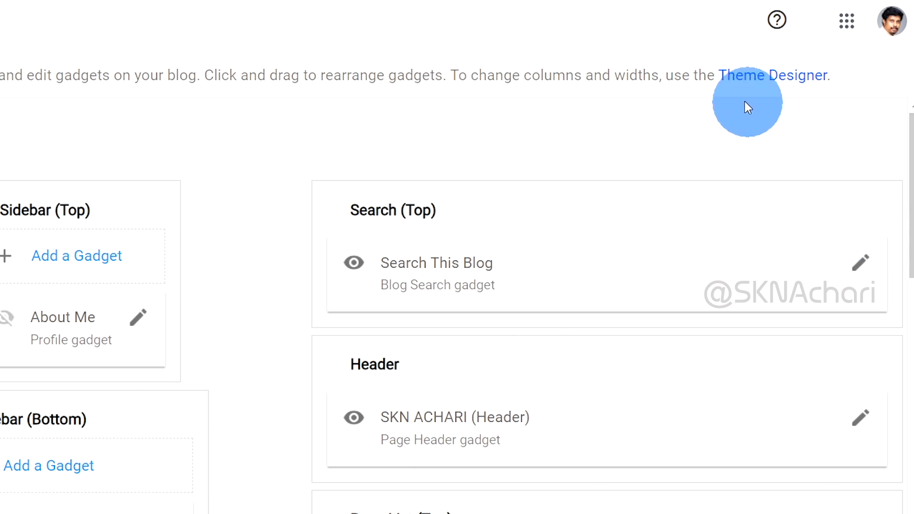
{"action": "left_click", "coordinate": [769, 89]}
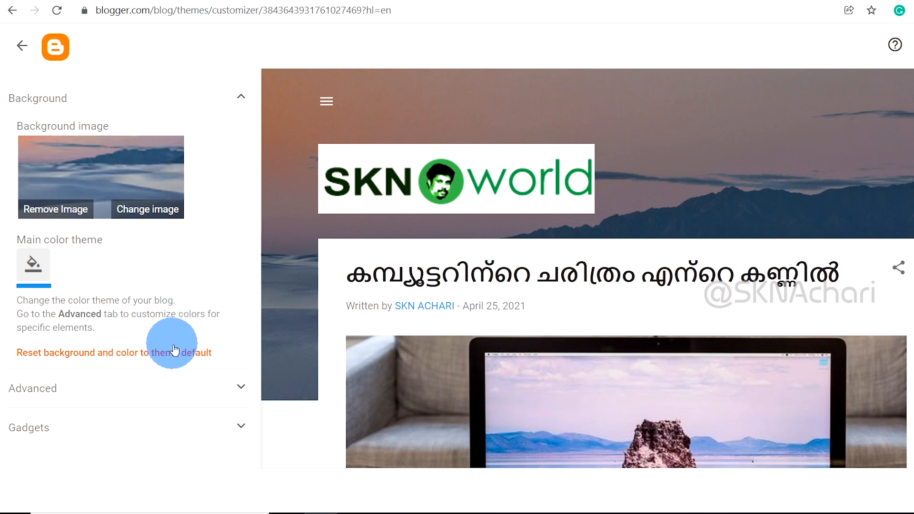
{"action": "left_click", "coordinate": [142, 400]}
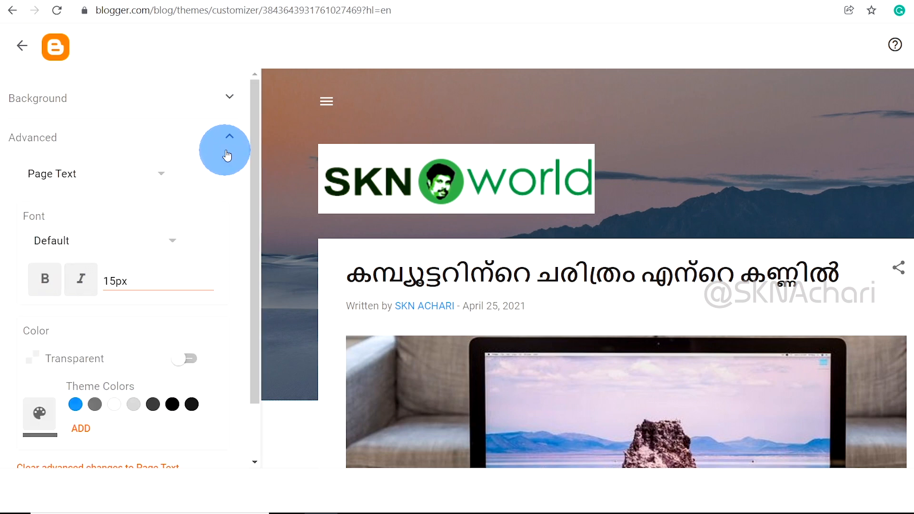
{"action": "left_click", "coordinate": [223, 109]}
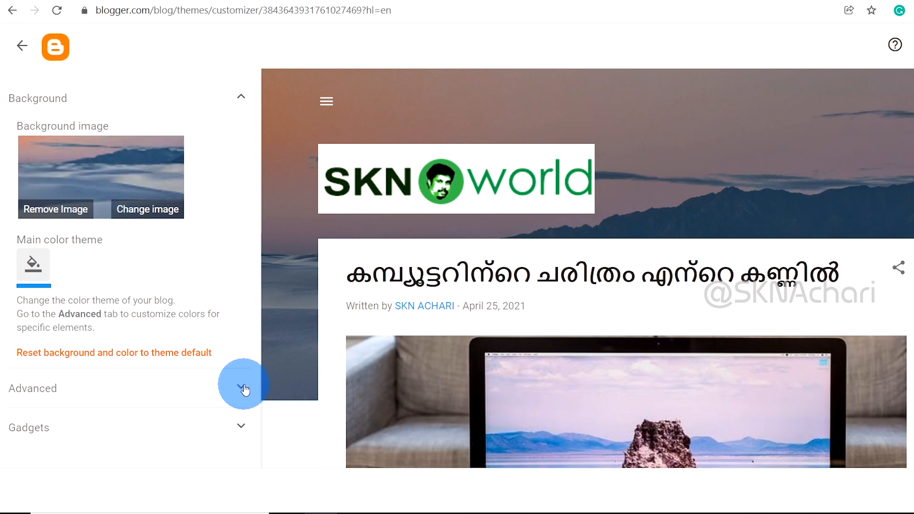
{"action": "left_click", "coordinate": [123, 402]}
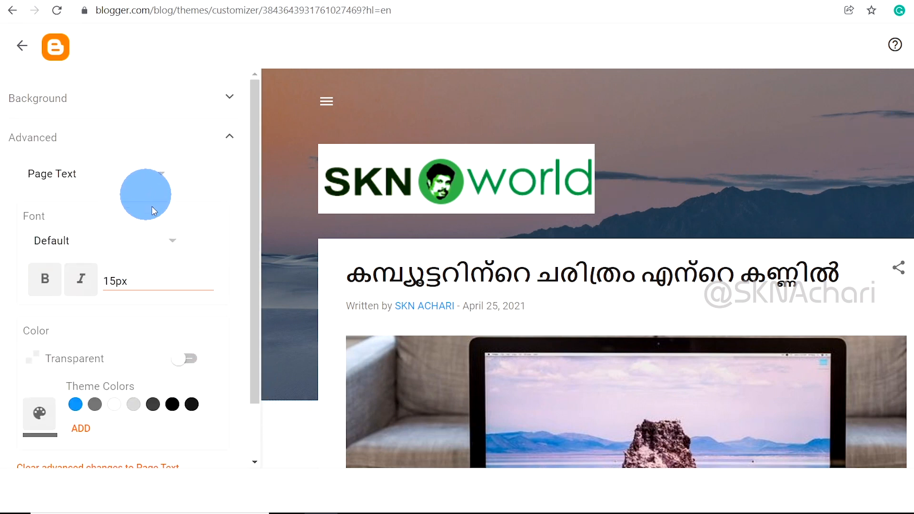
{"action": "scroll", "coordinate": [142, 265], "scroll_direction": "down", "scroll_amount": 1}
{"action": "scroll", "coordinate": [88, 202], "scroll_direction": "up", "scroll_amount": 1}
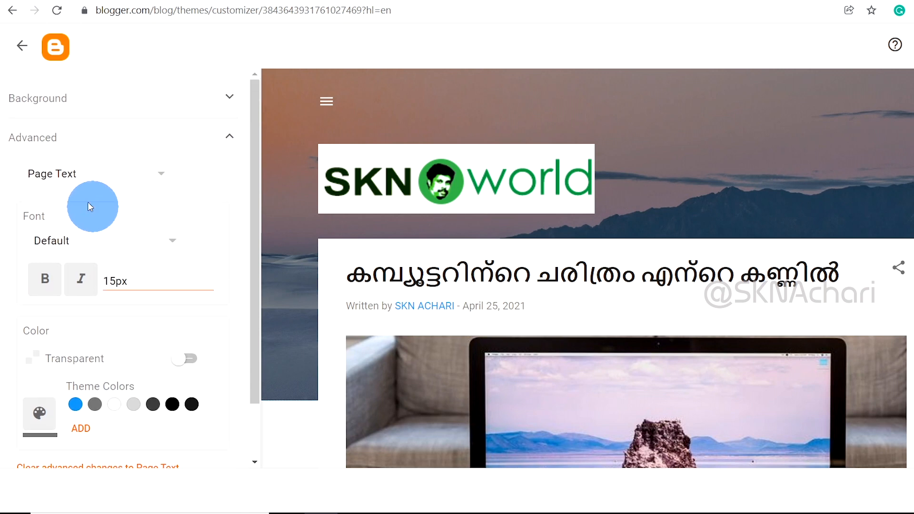
- View the font and color options for the Blog title in the advanced theme settings
{"action": "left_click", "coordinate": [159, 174]}
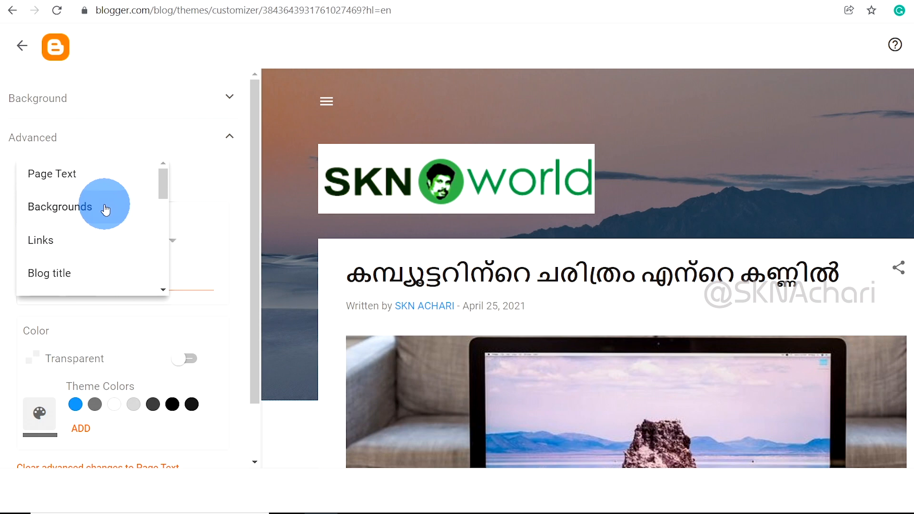
{"action": "left_click", "coordinate": [76, 272]}
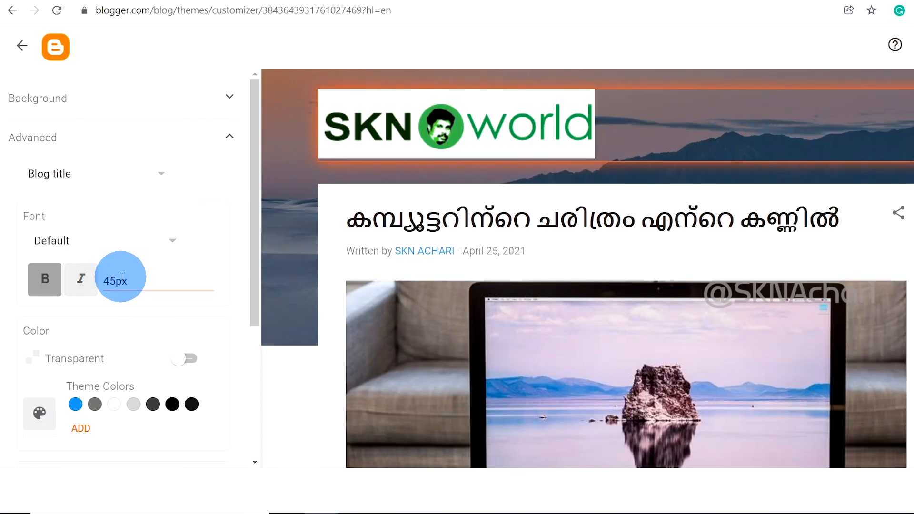
{"action": "scroll", "coordinate": [128, 248], "scroll_direction": "down", "scroll_amount": 5}
{"action": "scroll", "coordinate": [120, 371], "scroll_direction": "up", "scroll_amount": 5}
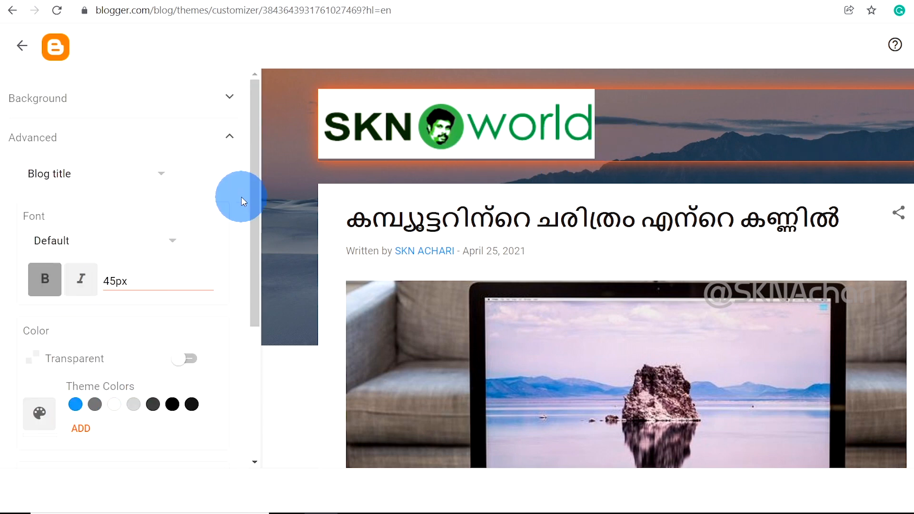
- Try a 25px font size for Page Text, check it in the post preview, and restore 15px
{"action": "left_click", "coordinate": [170, 172]}
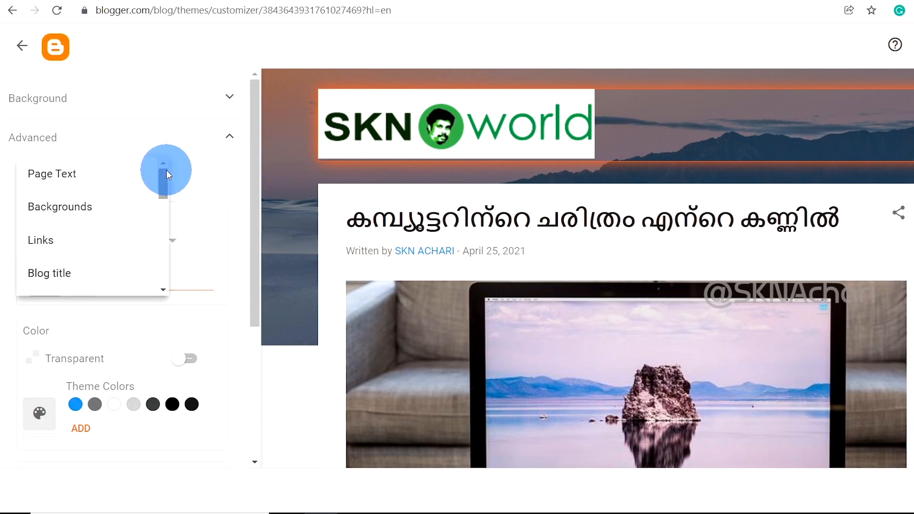
{"action": "left_click", "coordinate": [111, 185]}
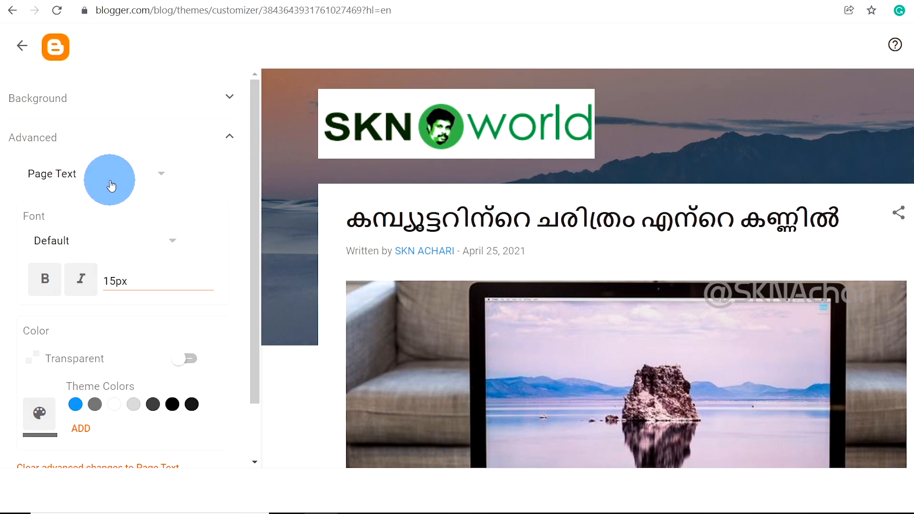
{"action": "scroll", "coordinate": [805, 343], "scroll_direction": "down", "scroll_amount": 10}
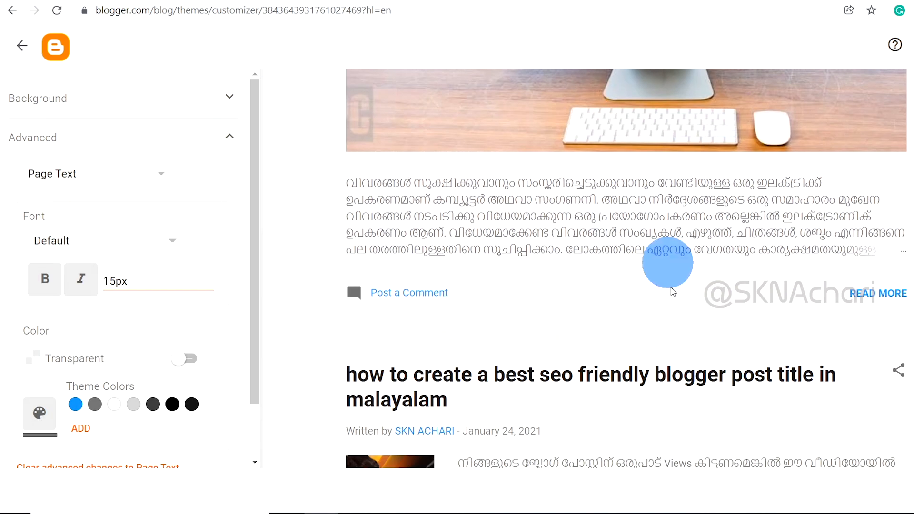
{"action": "left_click", "coordinate": [114, 281]}
{"action": "left_click_drag", "start_coordinate": [110, 279], "coordinate": [101, 277]}
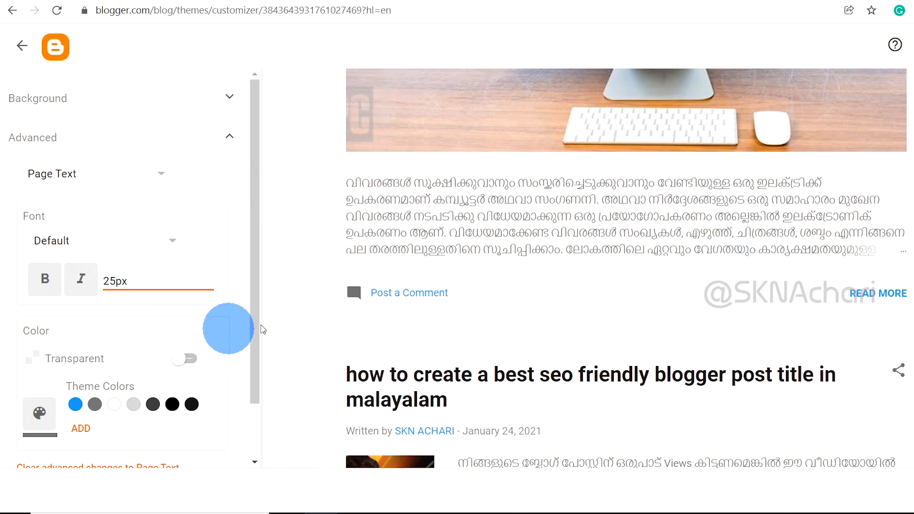
{"action": "left_click_drag", "start_coordinate": [116, 281], "coordinate": [102, 280]}
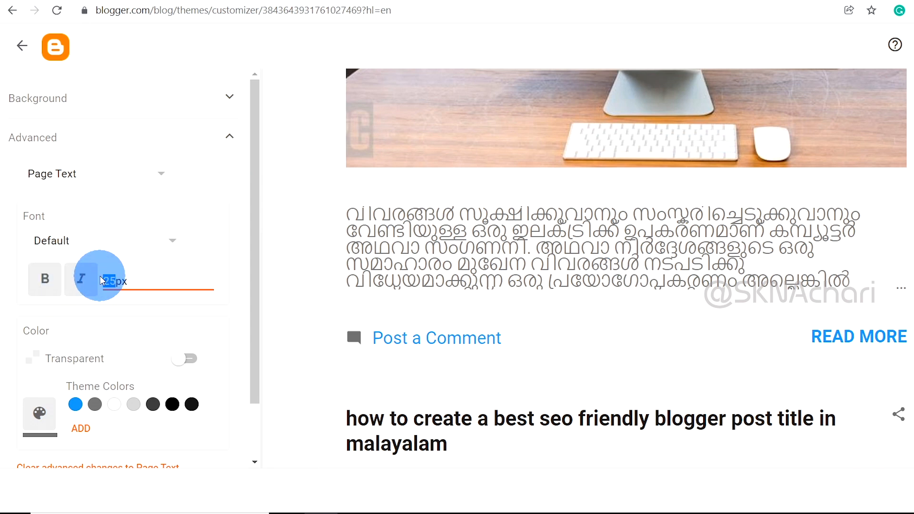
{"action": "left_click", "coordinate": [227, 178]}
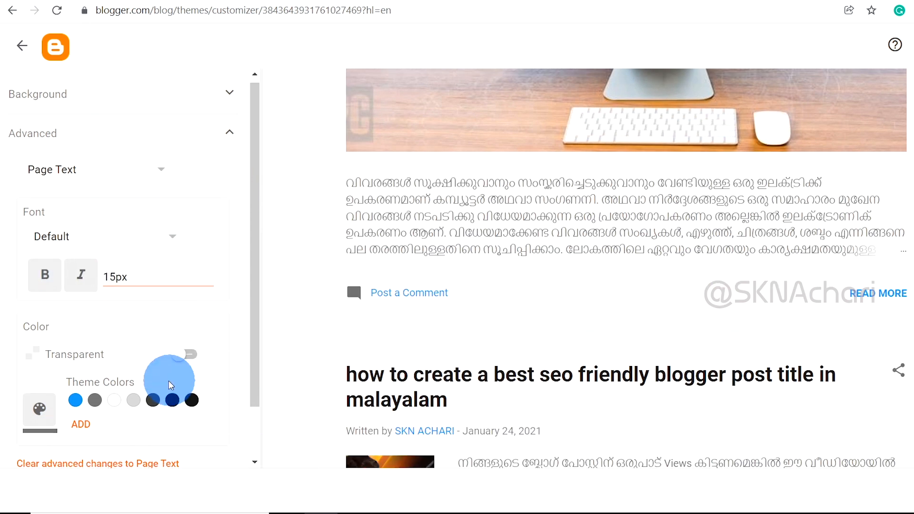
- Review the Page Text color options and look through all font and color settings for Posts in the advanced settings
{"action": "scroll", "coordinate": [143, 381], "scroll_direction": "down", "scroll_amount": 1}
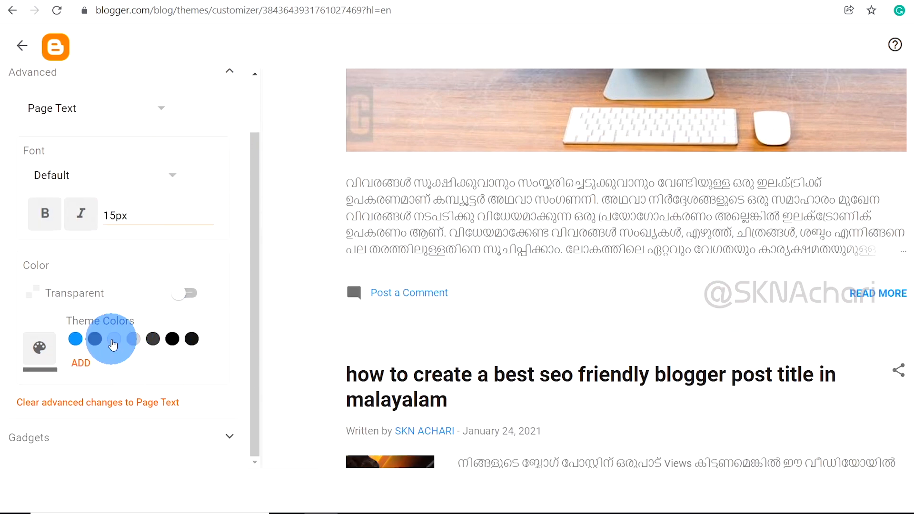
{"action": "scroll", "coordinate": [162, 343], "scroll_direction": "up", "scroll_amount": 1}
{"action": "scroll", "coordinate": [133, 350], "scroll_direction": "up", "scroll_amount": 1}
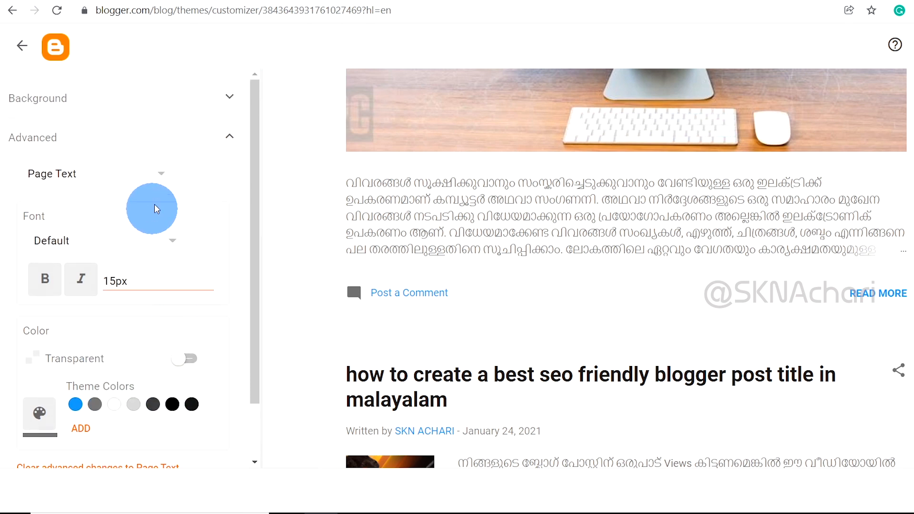
{"action": "left_click", "coordinate": [161, 174]}
{"action": "scroll", "coordinate": [92, 233], "scroll_direction": "down", "scroll_amount": 2}
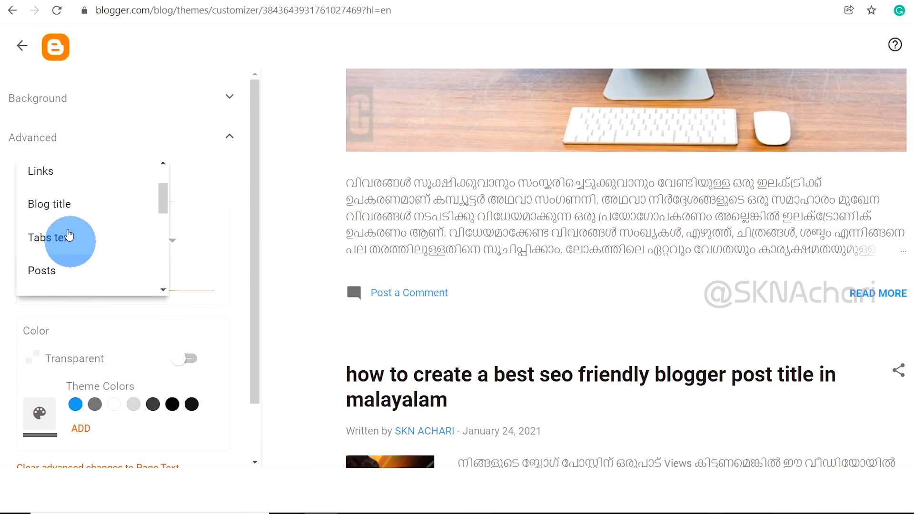
{"action": "left_click", "coordinate": [70, 280]}
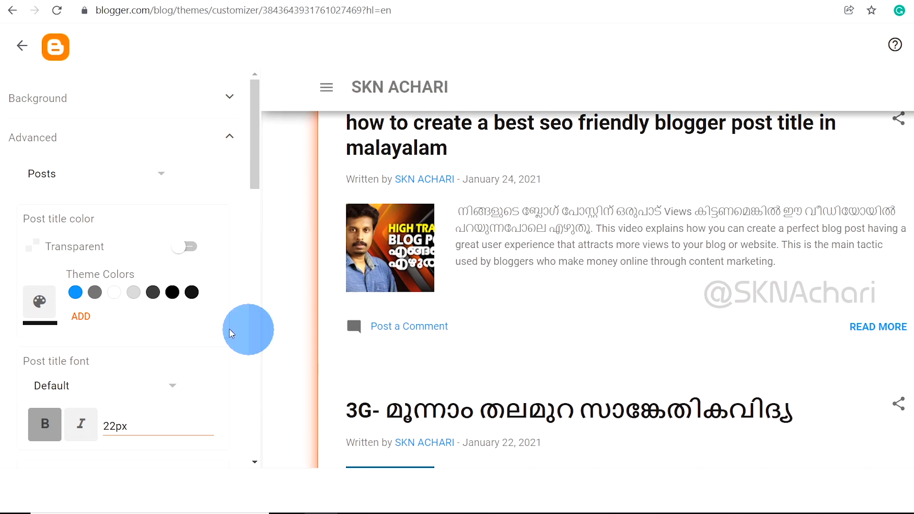
{"action": "scroll", "coordinate": [169, 333], "scroll_direction": "down", "scroll_amount": 3}
{"action": "scroll", "coordinate": [172, 347], "scroll_direction": "down", "scroll_amount": 15}
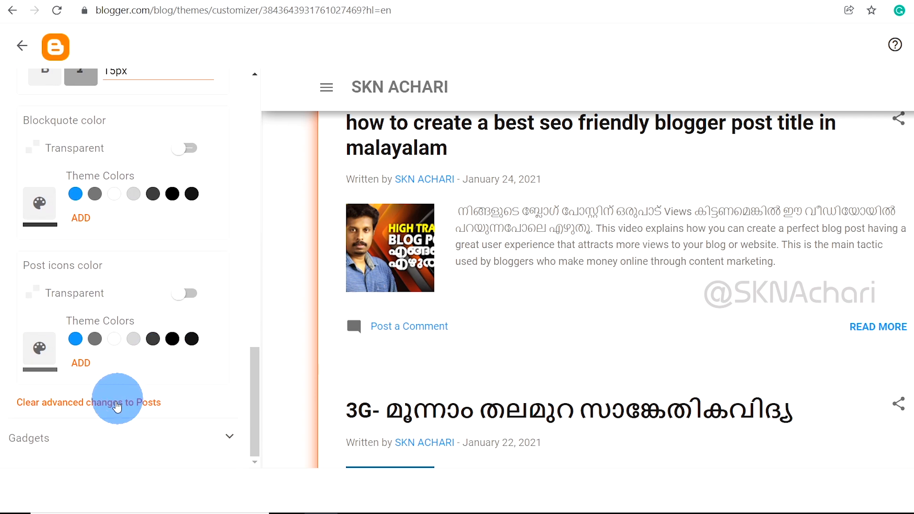
{"action": "scroll", "coordinate": [153, 328], "scroll_direction": "up", "scroll_amount": 10}
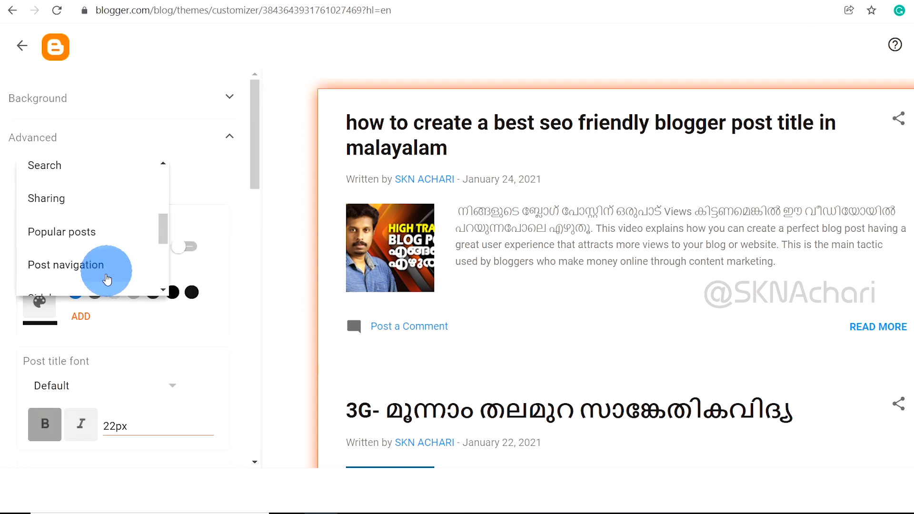
- Browse the remaining advanced categories and view the sidebar width, content width and content margin under Widths
{"action": "scroll", "coordinate": [111, 243], "scroll_direction": "down", "scroll_amount": 3}
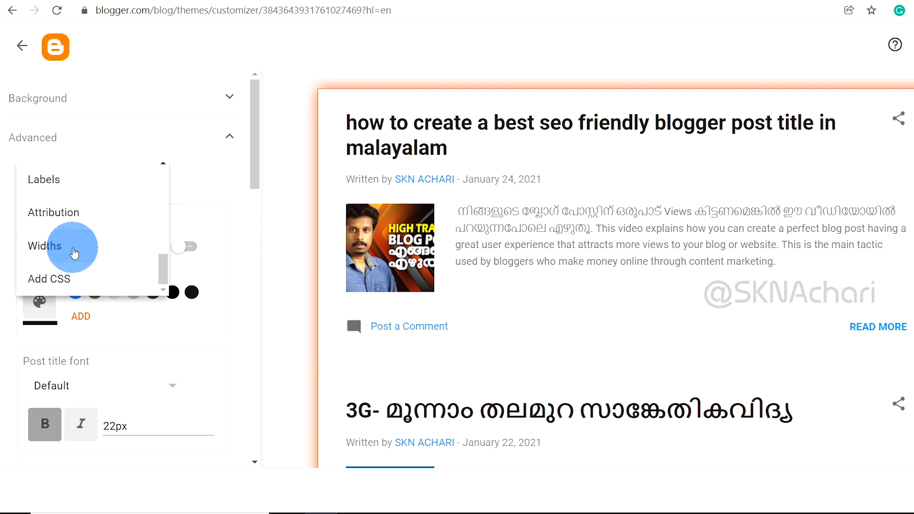
{"action": "left_click", "coordinate": [73, 252]}
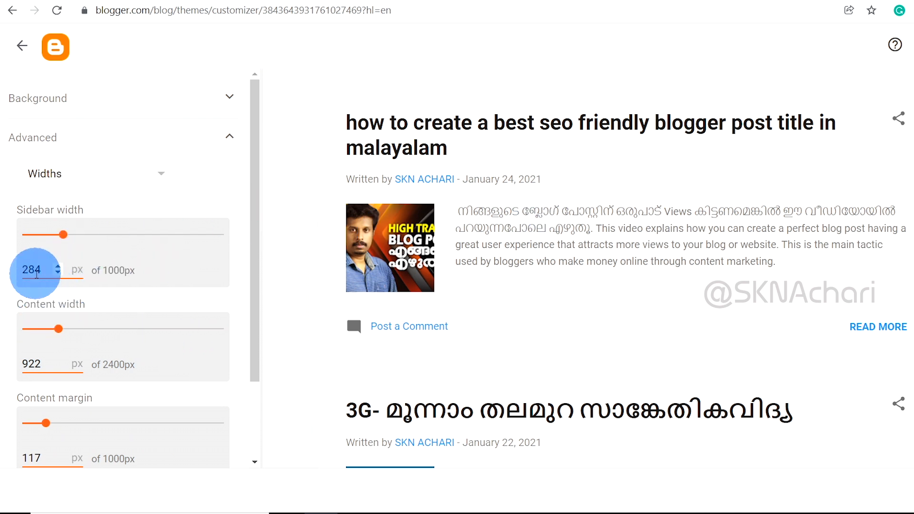
{"action": "left_click", "coordinate": [37, 275]}
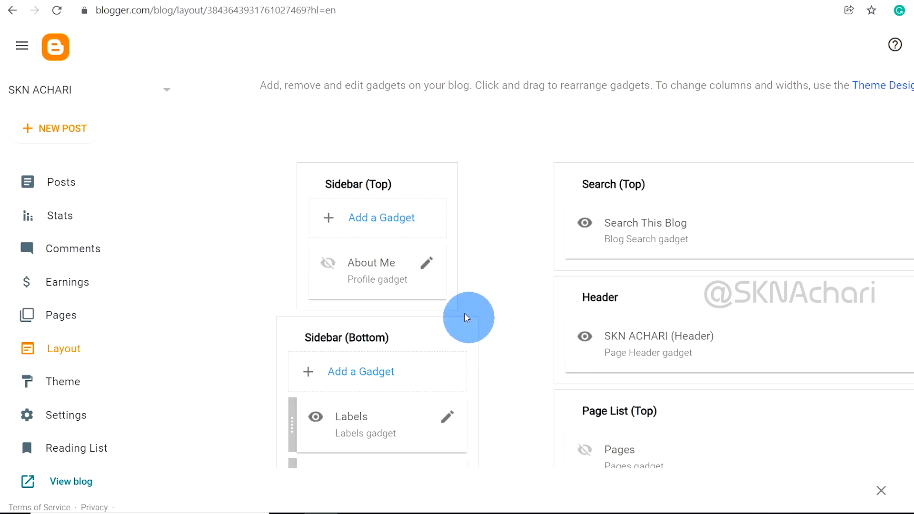
- Look through the gadget sections on the Layout page and compare them with the live blog's sidebar and posts
{"action": "scroll", "coordinate": [353, 286], "scroll_direction": "down", "scroll_amount": 4}
{"action": "scroll", "coordinate": [615, 291], "scroll_direction": "down", "scroll_amount": 5}
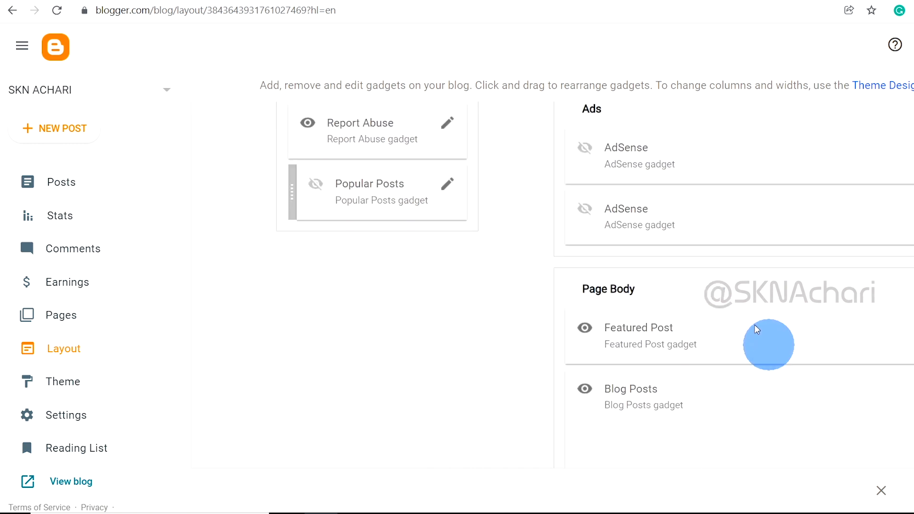
{"action": "scroll", "coordinate": [700, 302], "scroll_direction": "up", "scroll_amount": 4}
{"action": "left_click", "coordinate": [408, 0]}
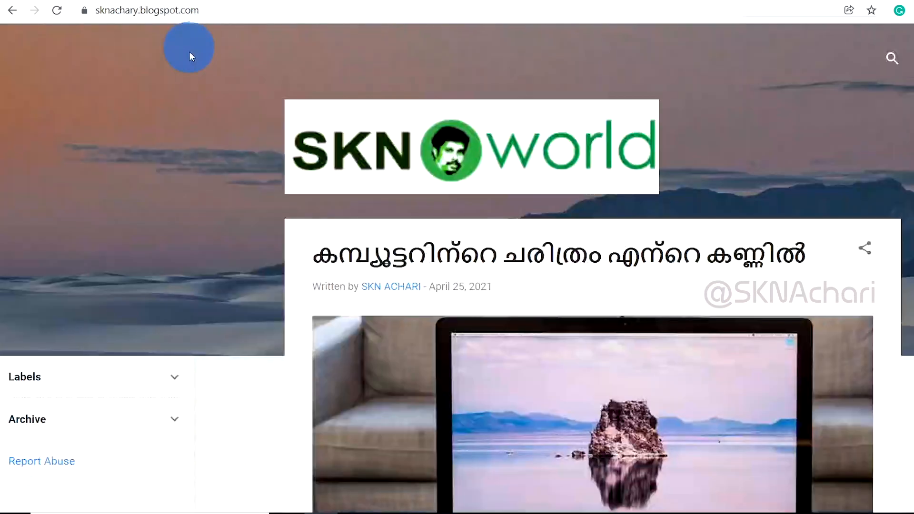
{"action": "scroll", "coordinate": [120, 364], "scroll_direction": "down", "scroll_amount": 7}
{"action": "scroll", "coordinate": [164, 393], "scroll_direction": "up", "scroll_amount": 6}
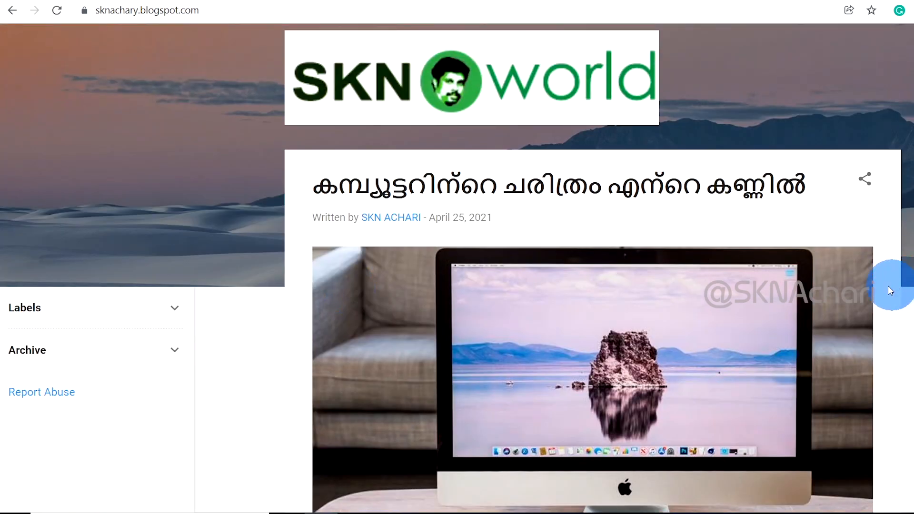
{"action": "scroll", "coordinate": [612, 351], "scroll_direction": "down", "scroll_amount": 4}
{"action": "left_click", "coordinate": [316, 0]}
{"action": "scroll", "coordinate": [634, 336], "scroll_direction": "up", "scroll_amount": 4}
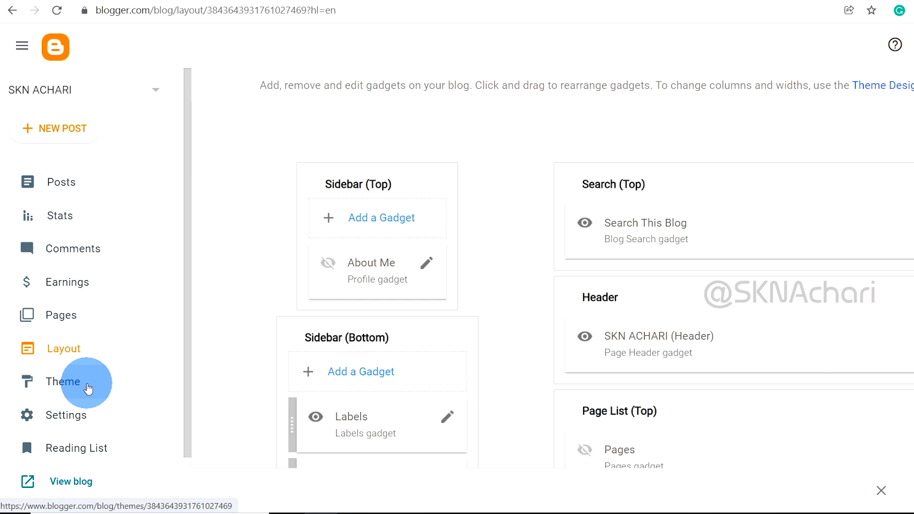
- Browse the available blog themes and apply Emporio Porcelain to the blog
{"action": "left_click", "coordinate": [88, 389]}
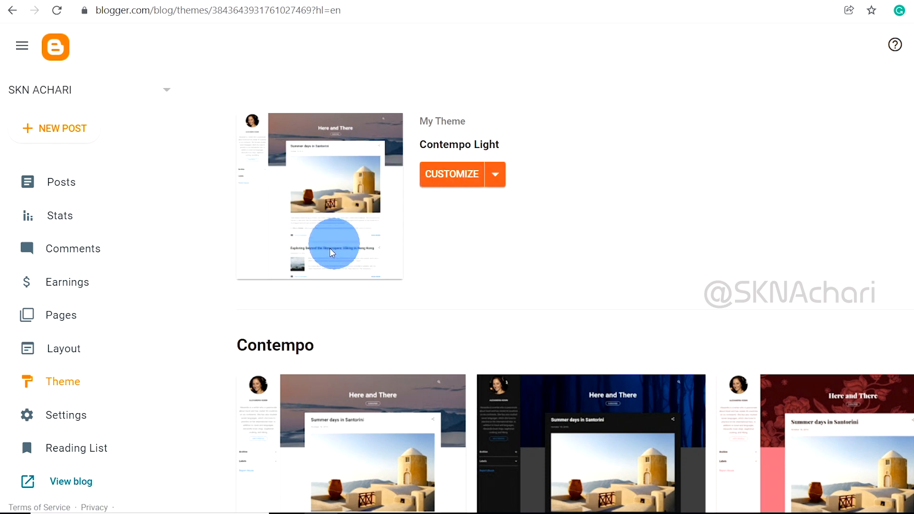
{"action": "scroll", "coordinate": [506, 278], "scroll_direction": "down", "scroll_amount": 15}
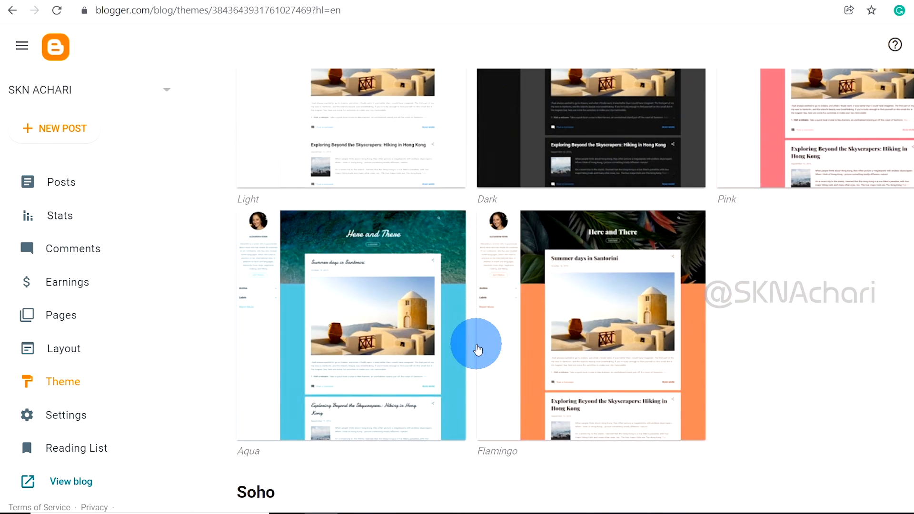
{"action": "scroll", "coordinate": [474, 351], "scroll_direction": "down", "scroll_amount": 9}
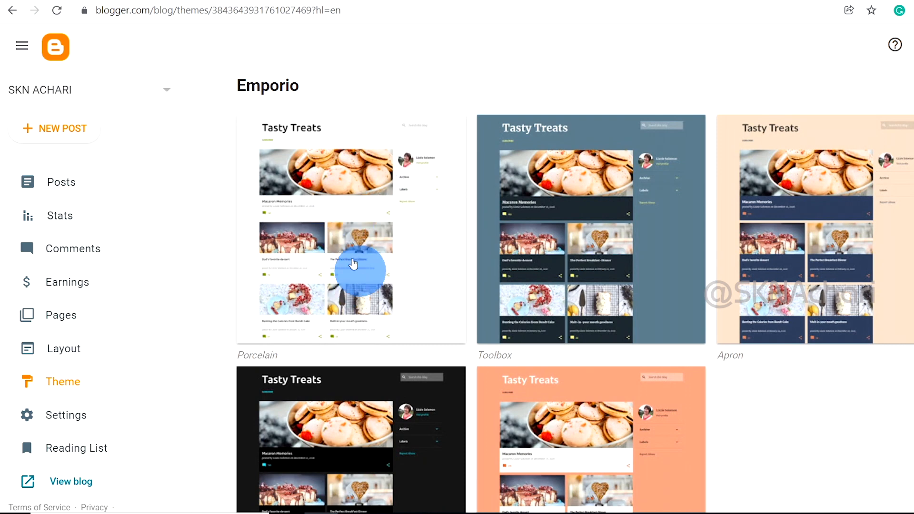
{"action": "left_click", "coordinate": [363, 237]}
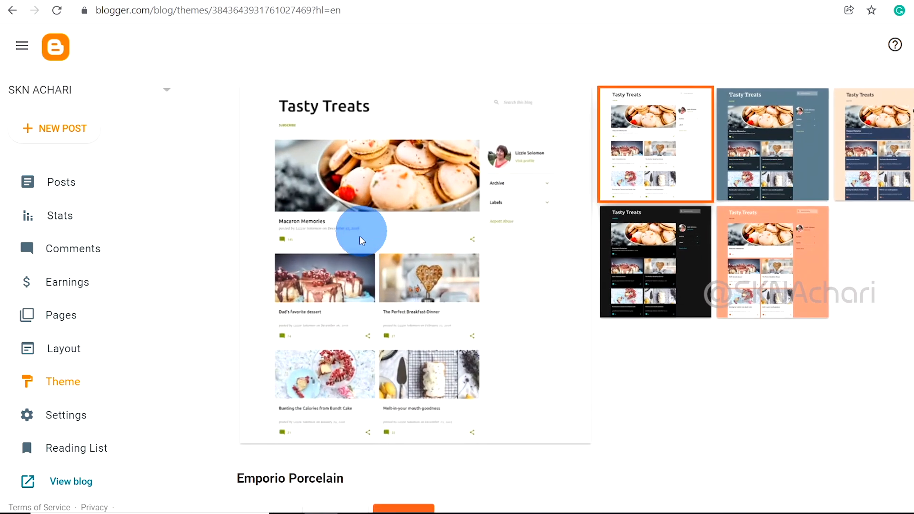
{"action": "scroll", "coordinate": [529, 296], "scroll_direction": "down", "scroll_amount": 3}
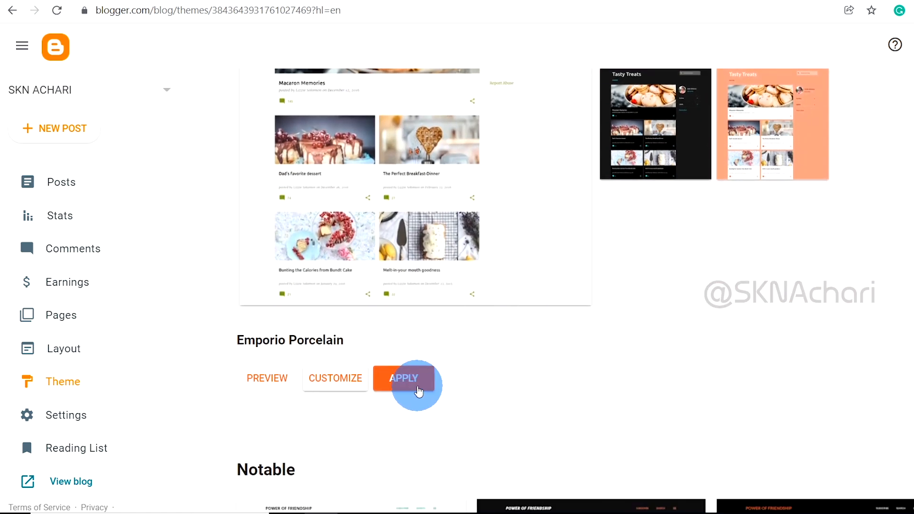
{"action": "left_click", "coordinate": [412, 383]}
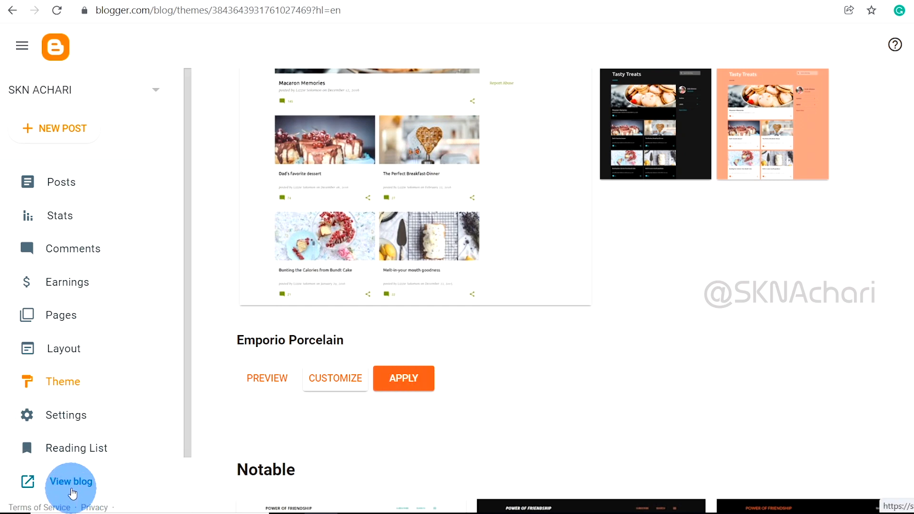
- View the live blog with the newly applied theme and look through its header, posts and sidebar
{"action": "left_click", "coordinate": [71, 482]}
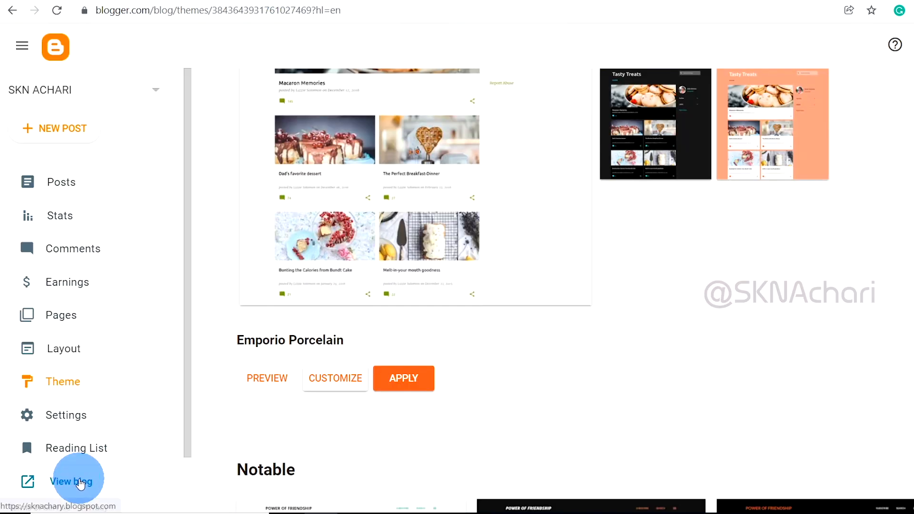
{"action": "left_click", "coordinate": [71, 482]}
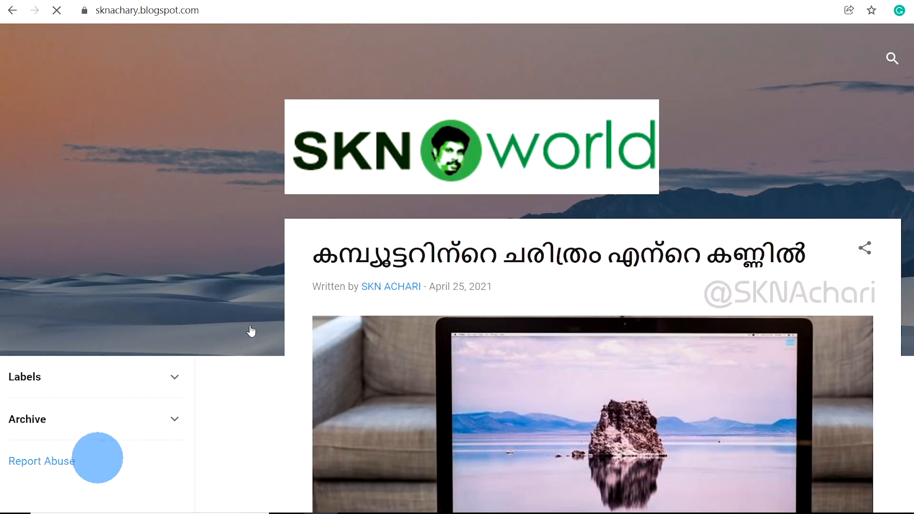
{"action": "scroll", "coordinate": [772, 189], "scroll_direction": "down", "scroll_amount": 15}
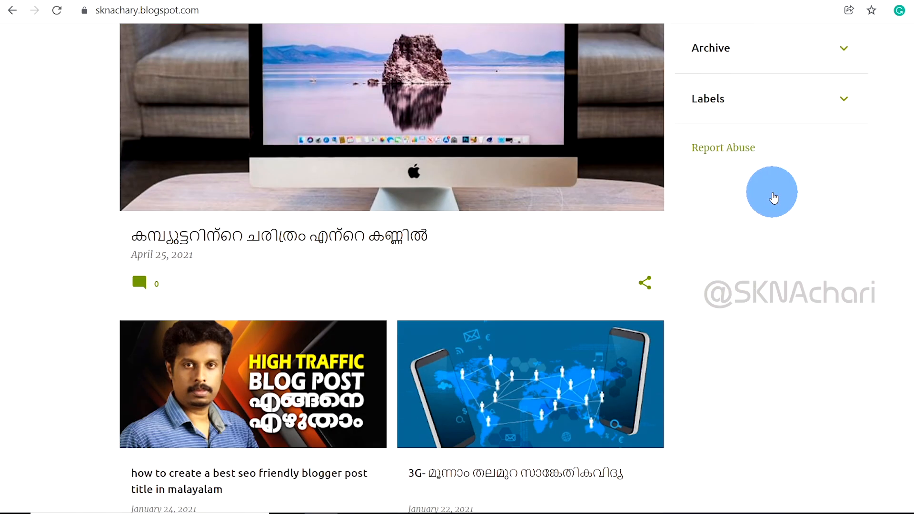
{"action": "scroll", "coordinate": [719, 217], "scroll_direction": "up", "scroll_amount": 15}
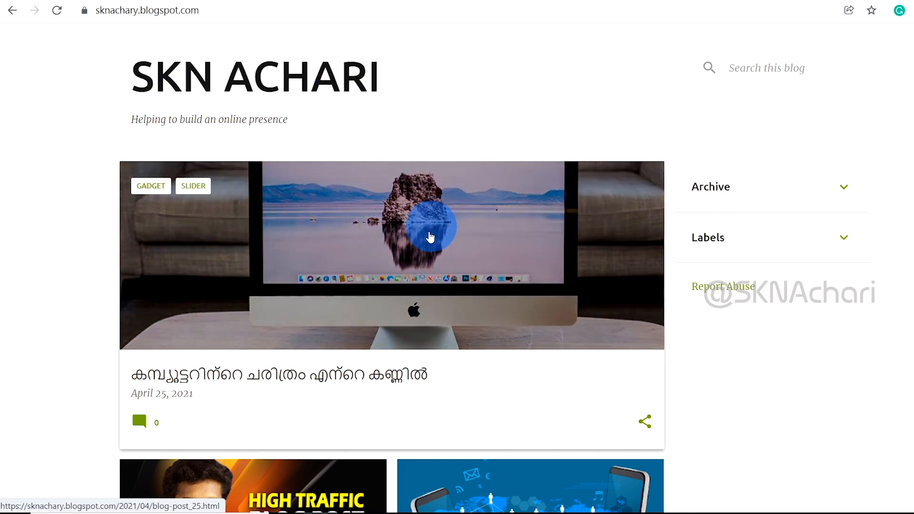
{"action": "scroll", "coordinate": [398, 270], "scroll_direction": "down", "scroll_amount": 10}
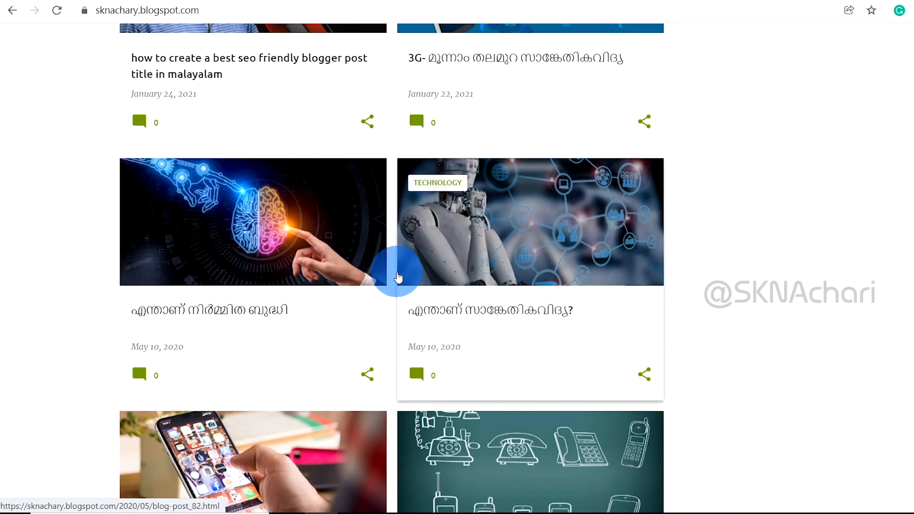
{"action": "scroll", "coordinate": [398, 277], "scroll_direction": "down", "scroll_amount": 20}
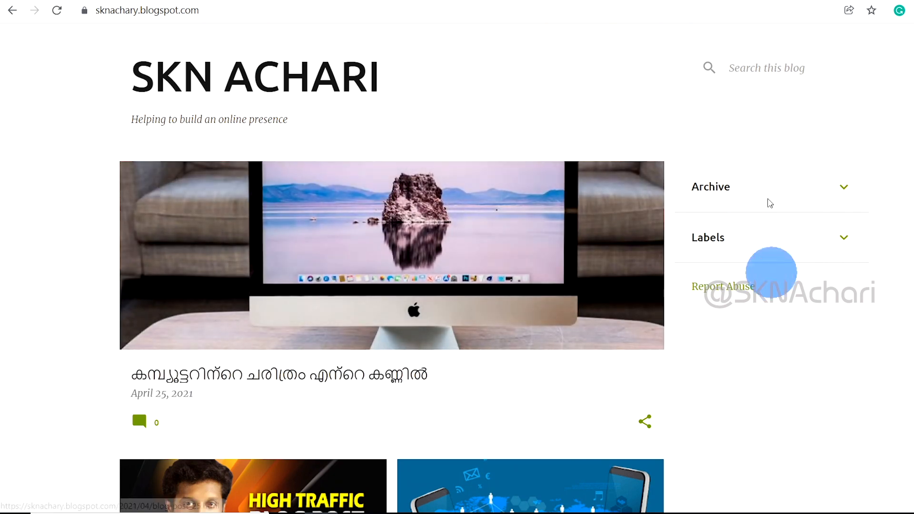
{"action": "scroll", "coordinate": [346, 243], "scroll_direction": "down", "scroll_amount": 1}
{"action": "scroll", "coordinate": [346, 243], "scroll_direction": "down", "scroll_amount": 10}
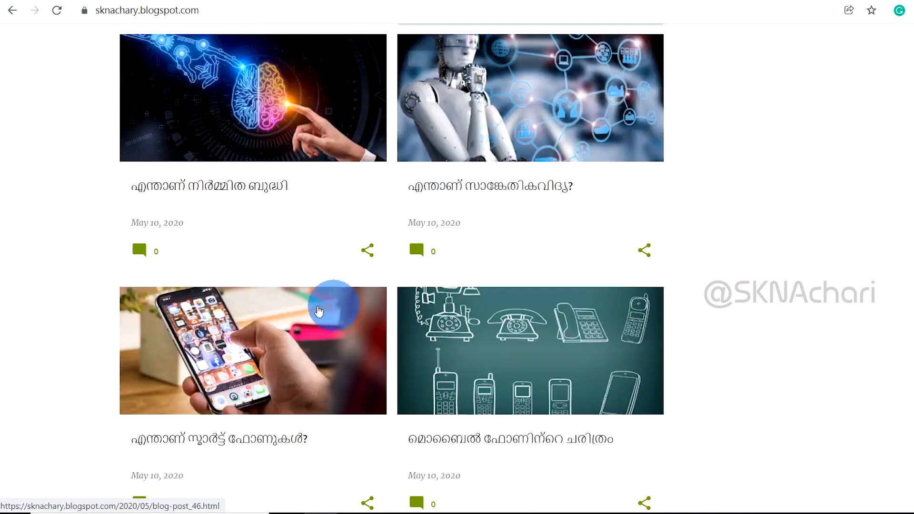
- Open the blog's layout settings and look through the gadget sections from Header down to Footer
{"action": "left_click", "coordinate": [139, 239]}
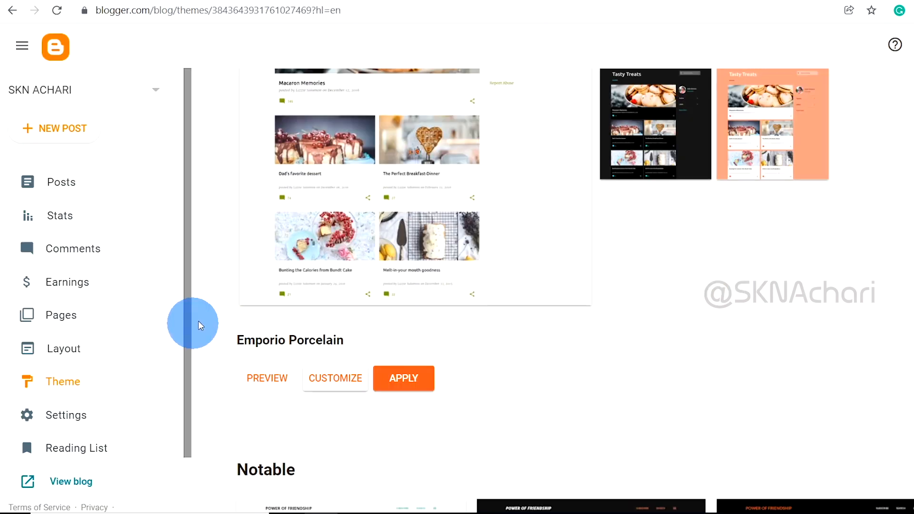
{"action": "left_click", "coordinate": [103, 363]}
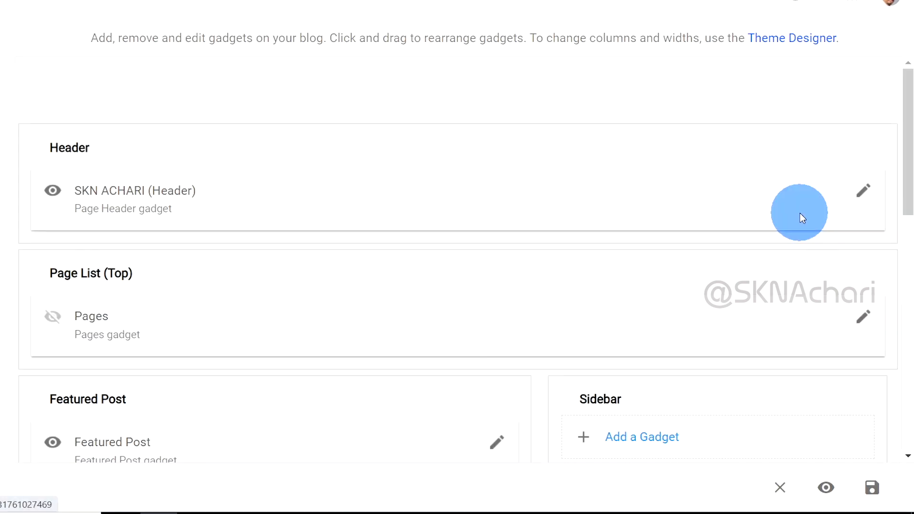
{"action": "scroll", "coordinate": [477, 352], "scroll_direction": "down", "scroll_amount": 3}
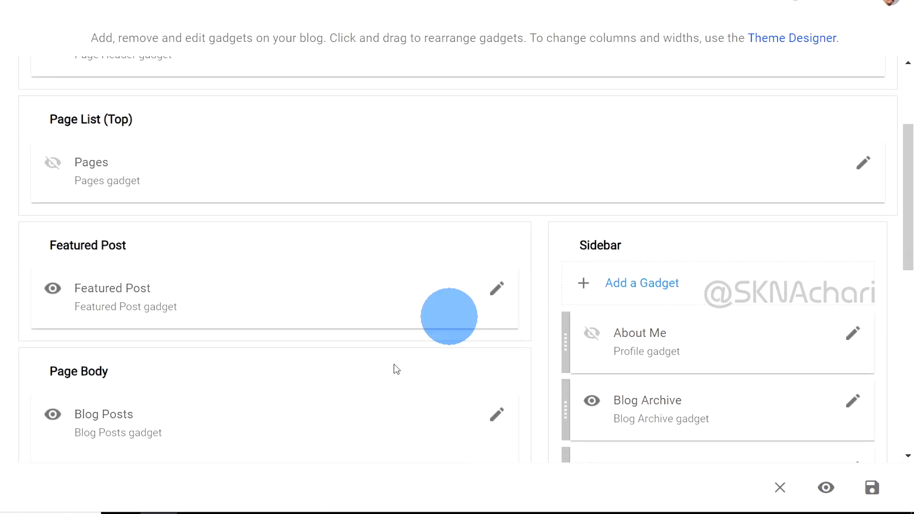
{"action": "scroll", "coordinate": [381, 238], "scroll_direction": "down", "scroll_amount": 3}
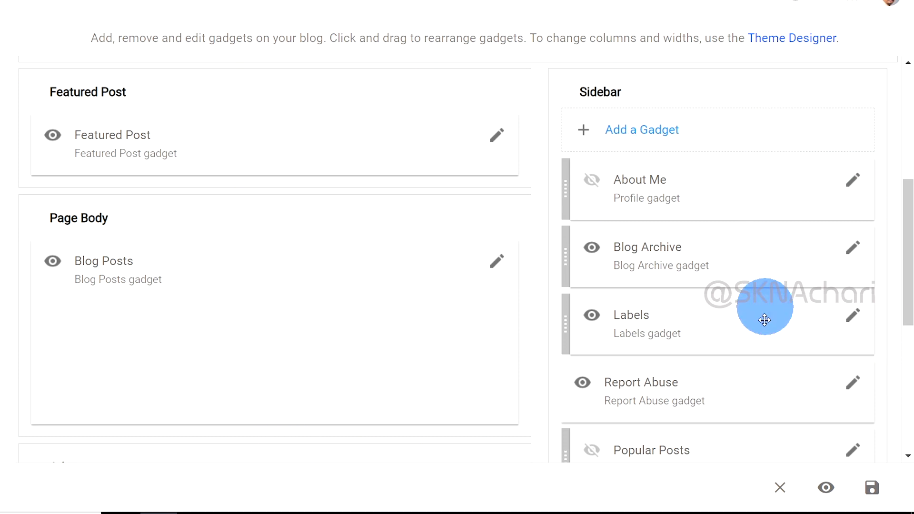
{"action": "scroll", "coordinate": [763, 398], "scroll_direction": "down", "scroll_amount": 7}
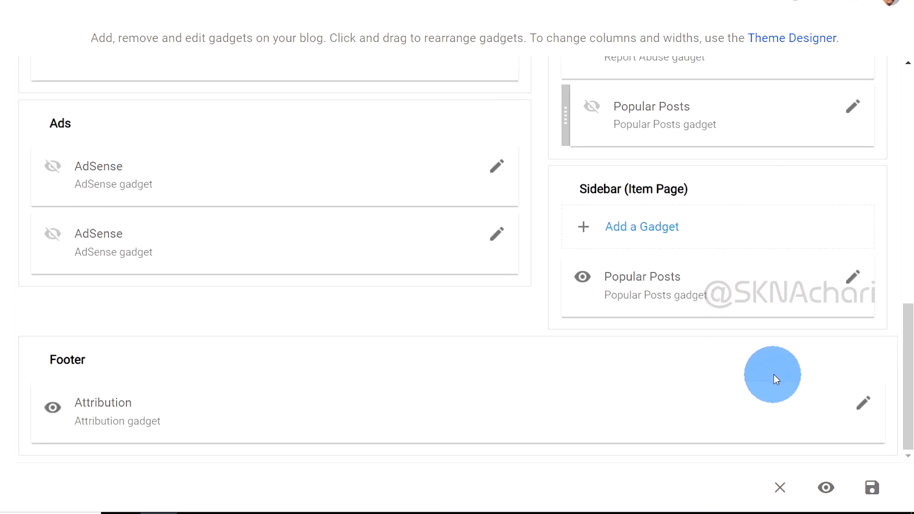
{"action": "scroll", "coordinate": [792, 341], "scroll_direction": "up", "scroll_amount": 7}
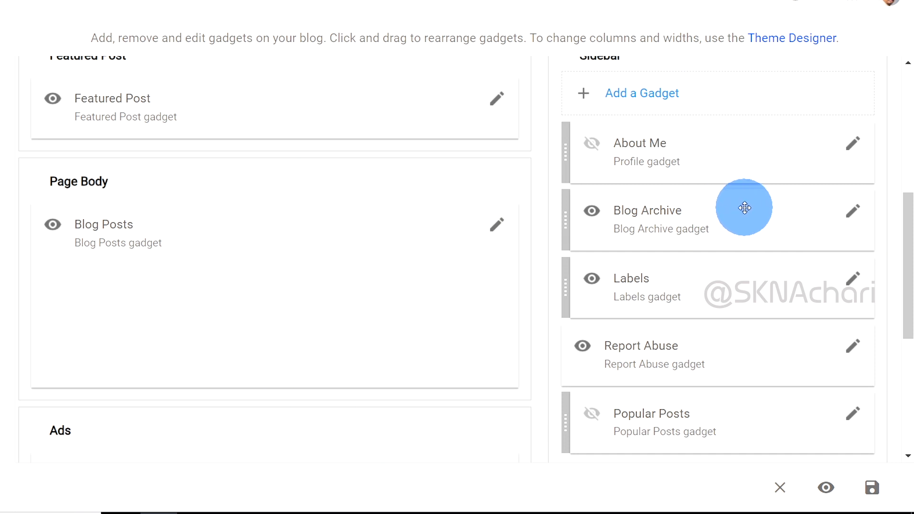
- Move Blog Archive into the Featured Post section and back to the top of the Sidebar, and place Popular Posts above it
{"action": "scroll", "coordinate": [752, 261], "scroll_direction": "up", "scroll_amount": 2}
{"action": "left_click_drag", "start_coordinate": [734, 301], "coordinate": [199, 246]}
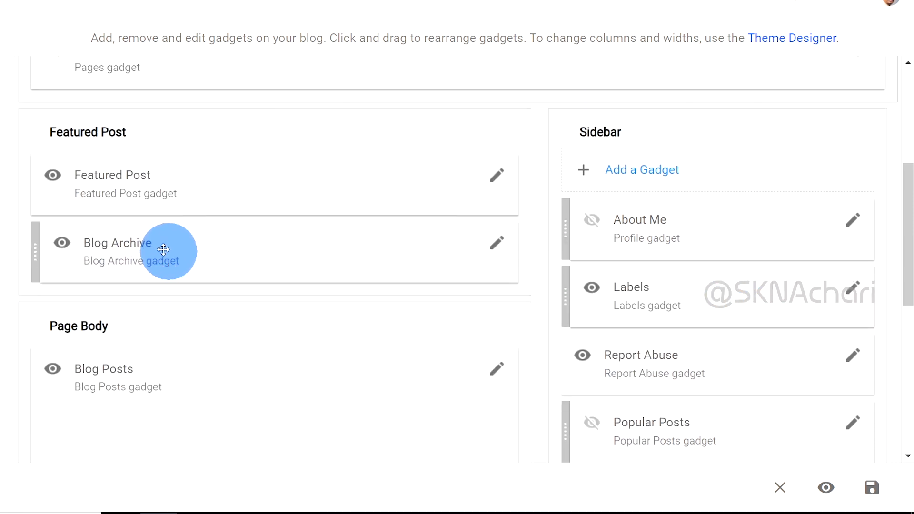
{"action": "left_click_drag", "start_coordinate": [118, 245], "coordinate": [649, 178]}
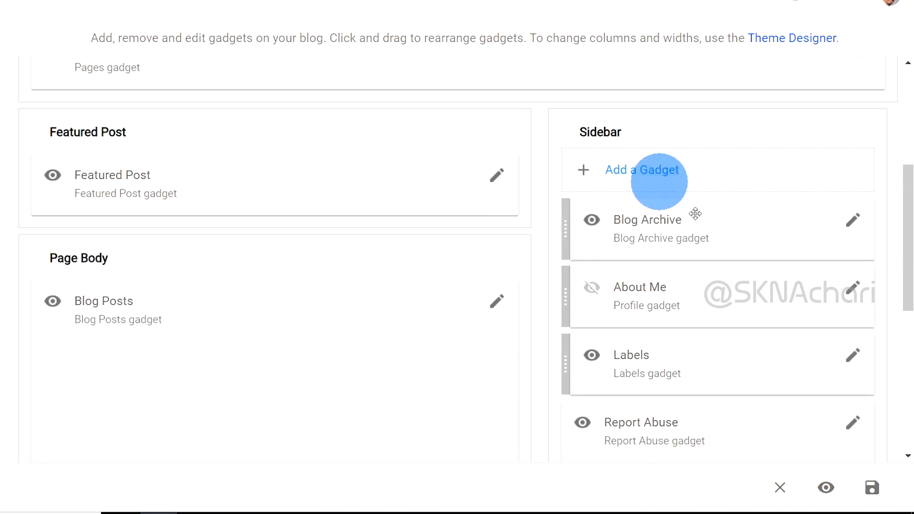
{"action": "scroll", "coordinate": [764, 292], "scroll_direction": "down", "scroll_amount": 2}
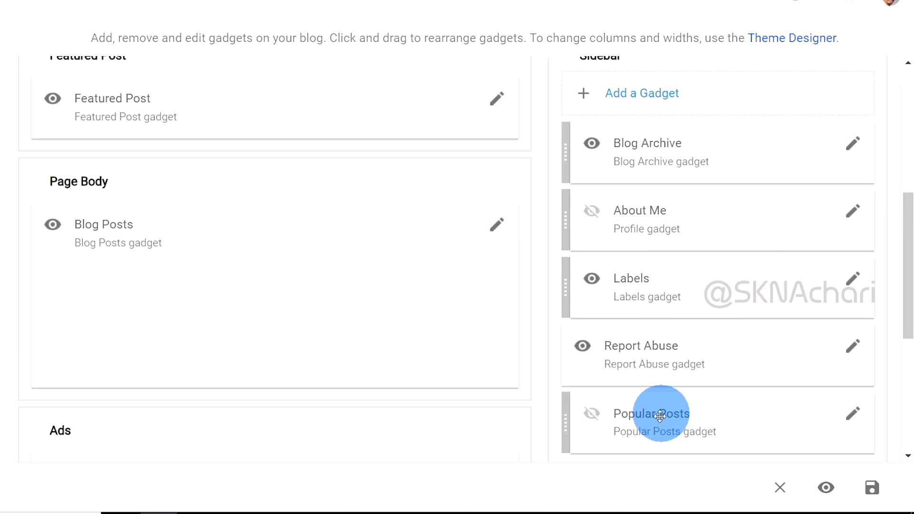
{"action": "left_click_drag", "start_coordinate": [660, 416], "coordinate": [657, 95]}
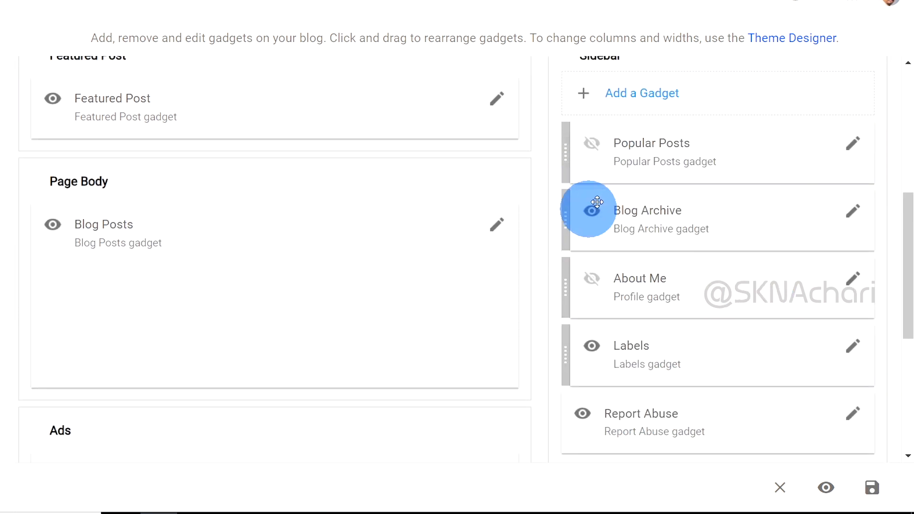
- Show the Popular Posts gadget with the title Popular Post, ranked by All time with a maximum of 5 posts, and save it
{"action": "scroll", "coordinate": [597, 202], "scroll_direction": "up", "scroll_amount": 2}
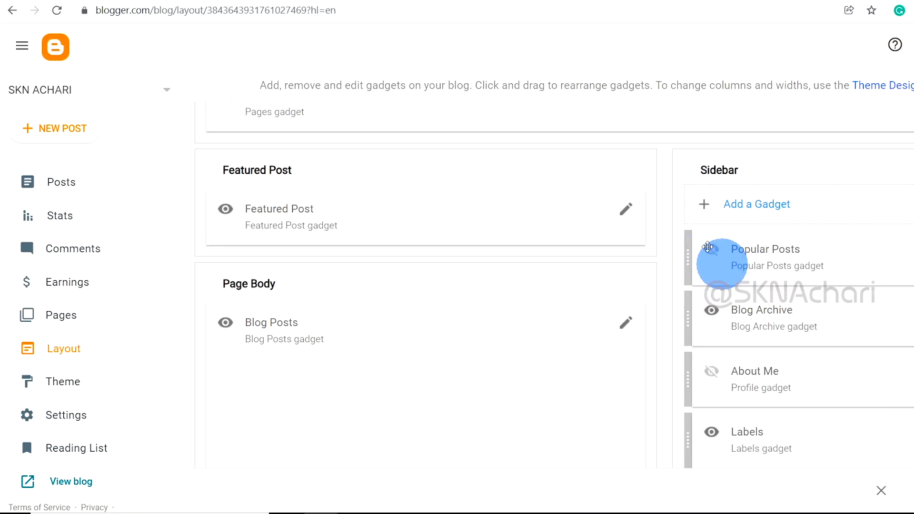
{"action": "left_click", "coordinate": [711, 249]}
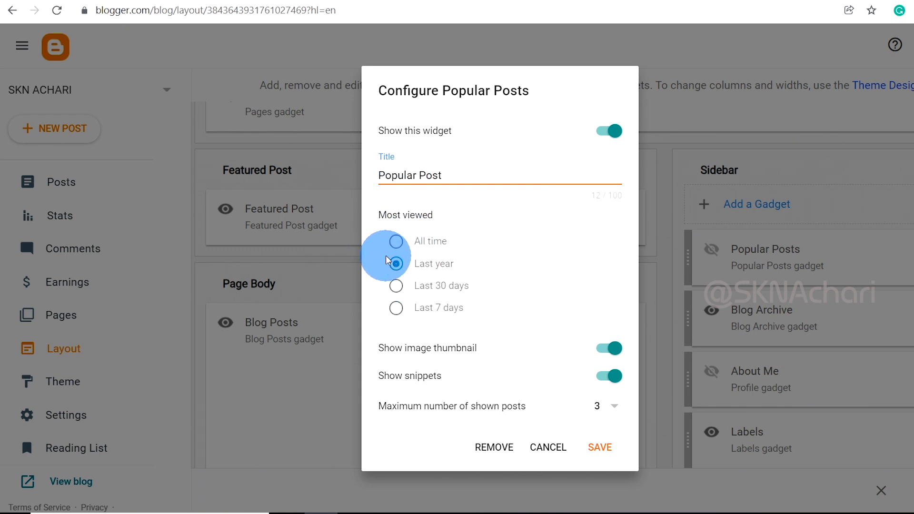
{"action": "left_click", "coordinate": [397, 246]}
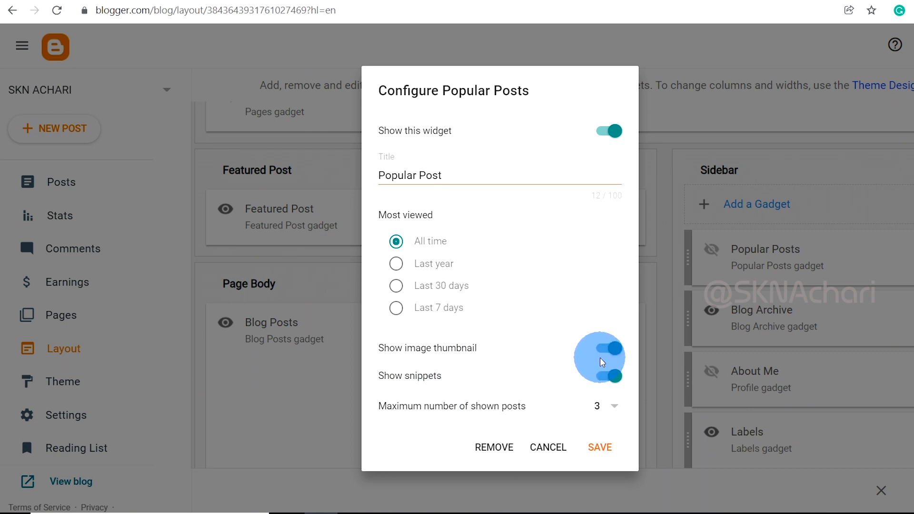
{"action": "left_click", "coordinate": [615, 407]}
{"action": "left_click", "coordinate": [608, 359]}
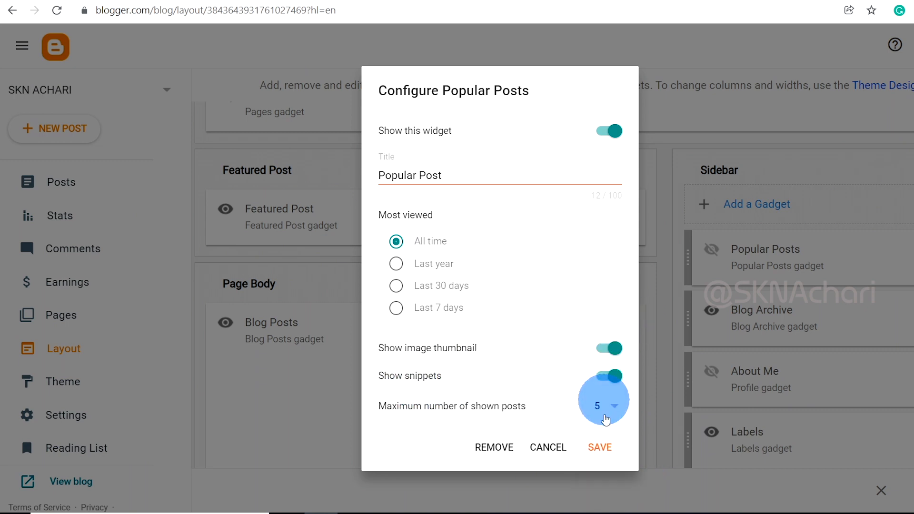
{"action": "left_click", "coordinate": [601, 448]}
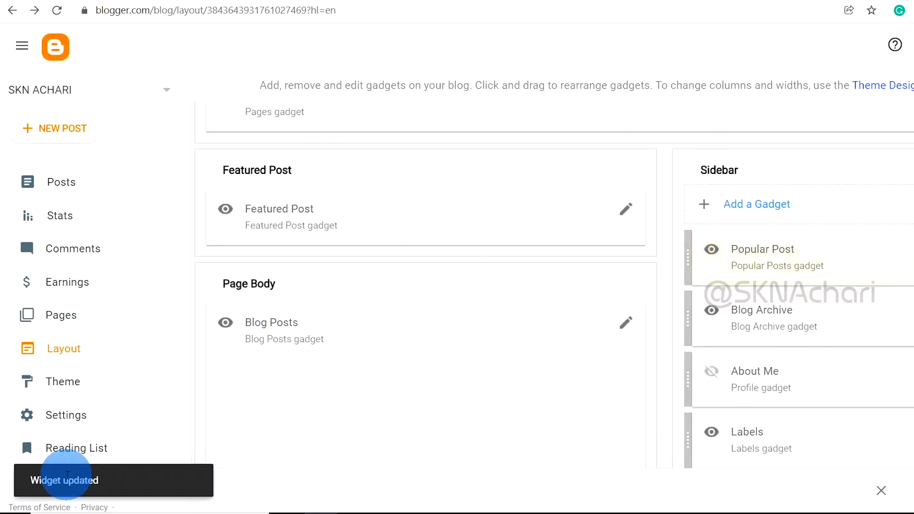
- View the live blog and check where the Popular Post gadget sits in the sidebar
{"action": "left_click", "coordinate": [71, 482]}
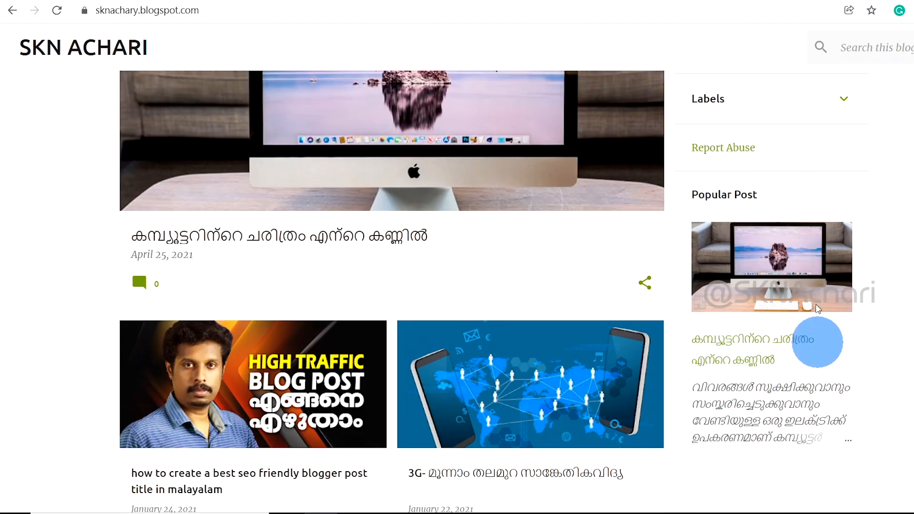
{"action": "scroll", "coordinate": [765, 305], "scroll_direction": "up", "scroll_amount": 2}
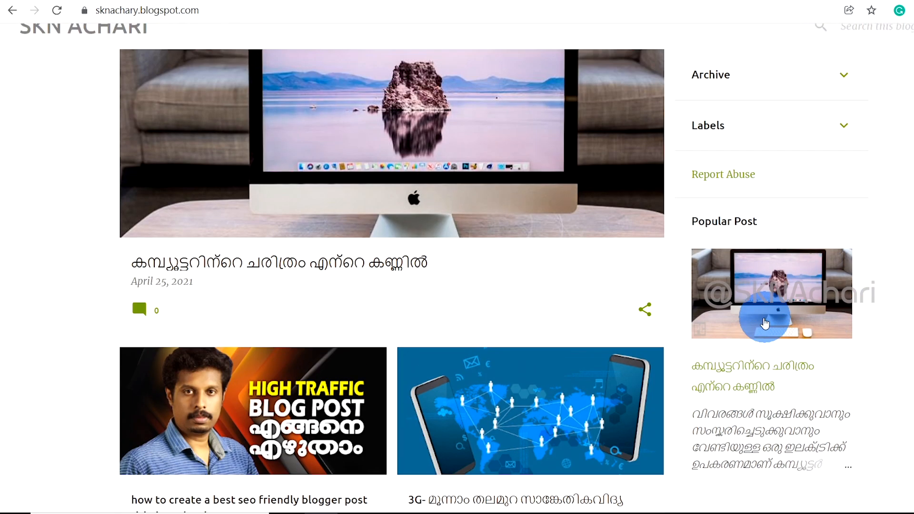
{"action": "scroll", "coordinate": [760, 281], "scroll_direction": "up", "scroll_amount": 1}
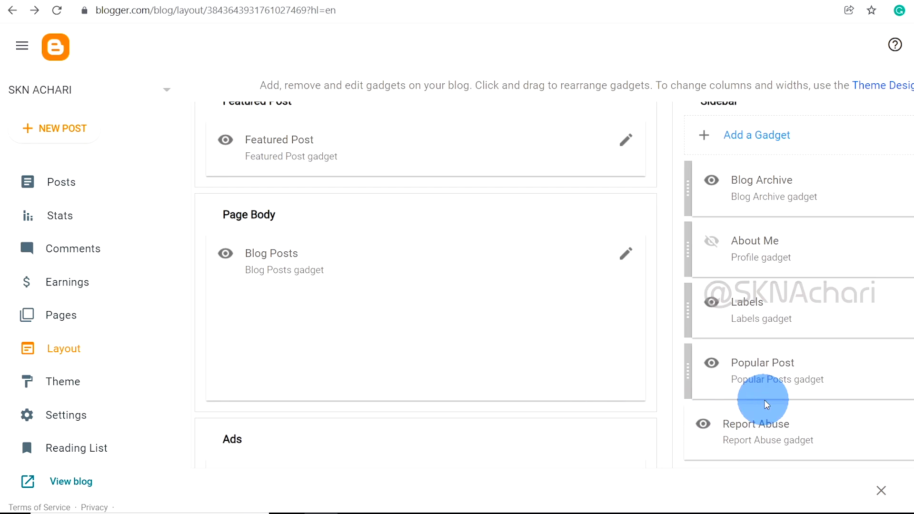
- Move the Popular Post gadget to the top of the Sidebar section and save the layout arrangement
{"action": "left_click_drag", "start_coordinate": [792, 381], "coordinate": [782, 191]}
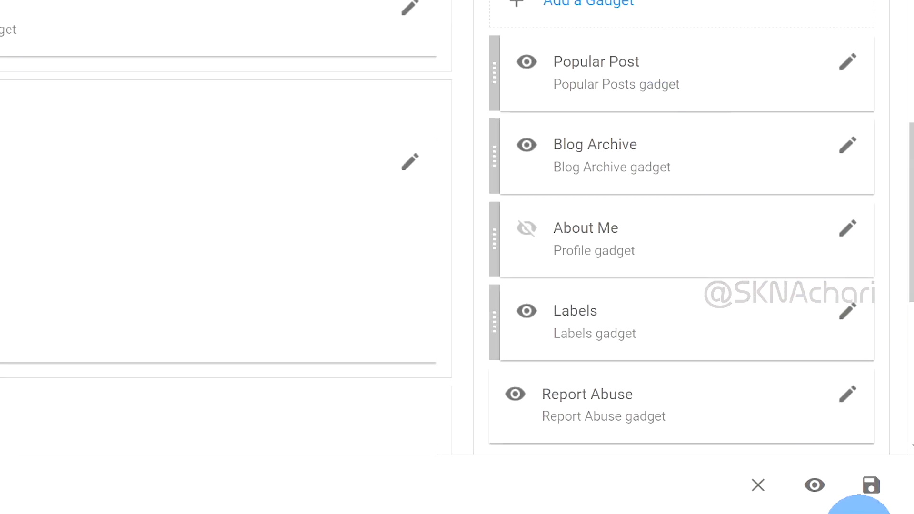
{"action": "left_click", "coordinate": [872, 486]}
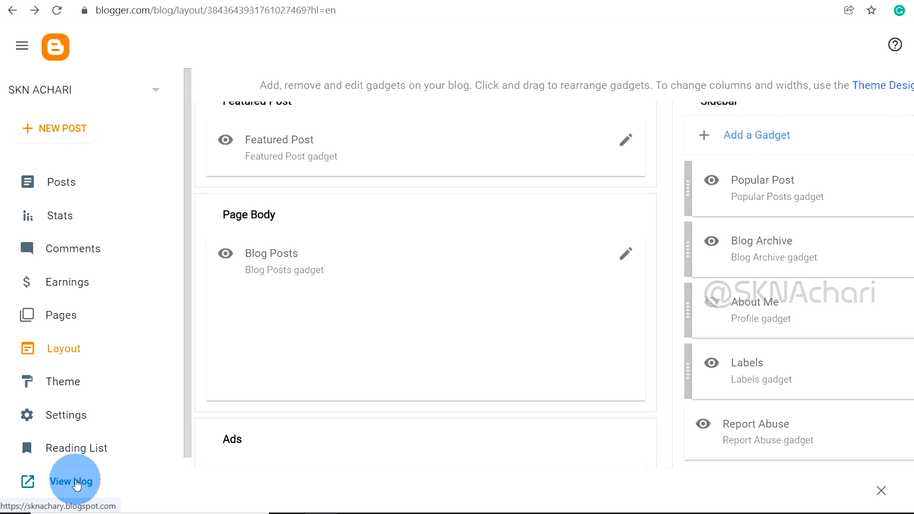
- View the live blog again and expand the Archive and Labels gadgets in its sidebar to check the new order
{"action": "left_click", "coordinate": [51, 480]}
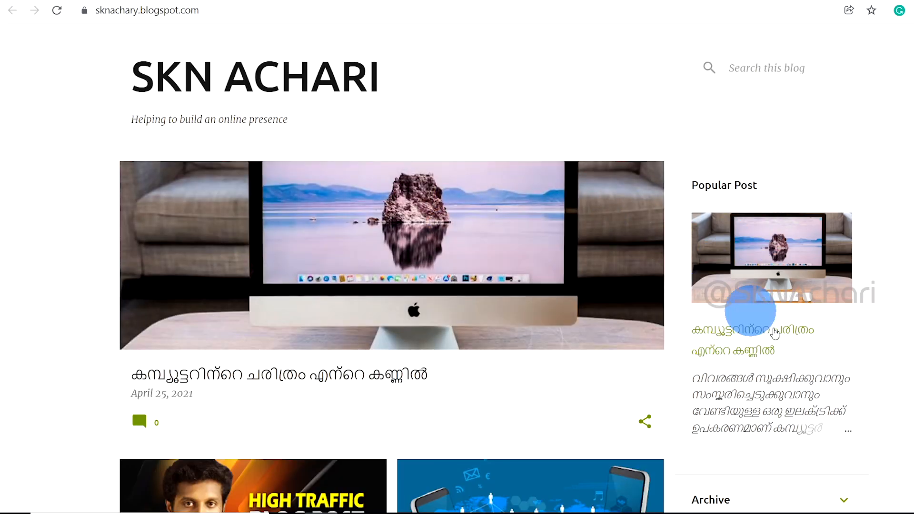
{"action": "scroll", "coordinate": [755, 302], "scroll_direction": "down", "scroll_amount": 3}
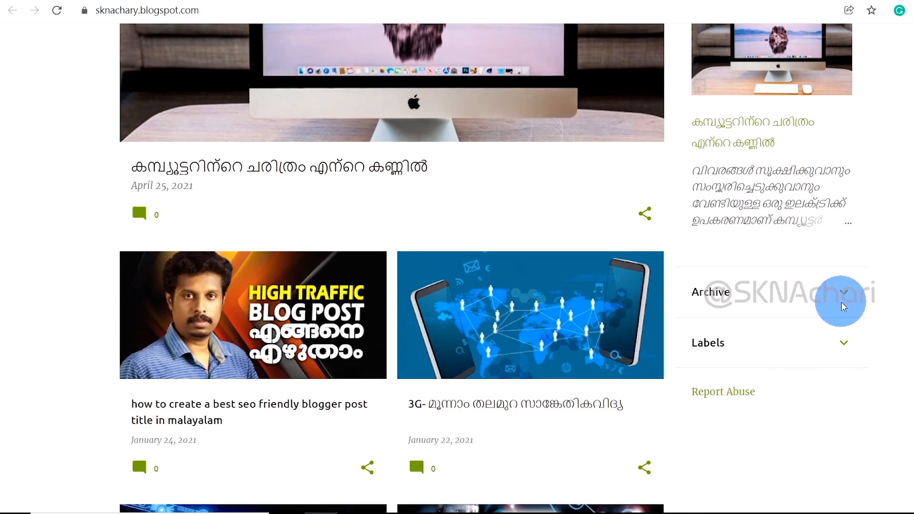
{"action": "left_click", "coordinate": [843, 294]}
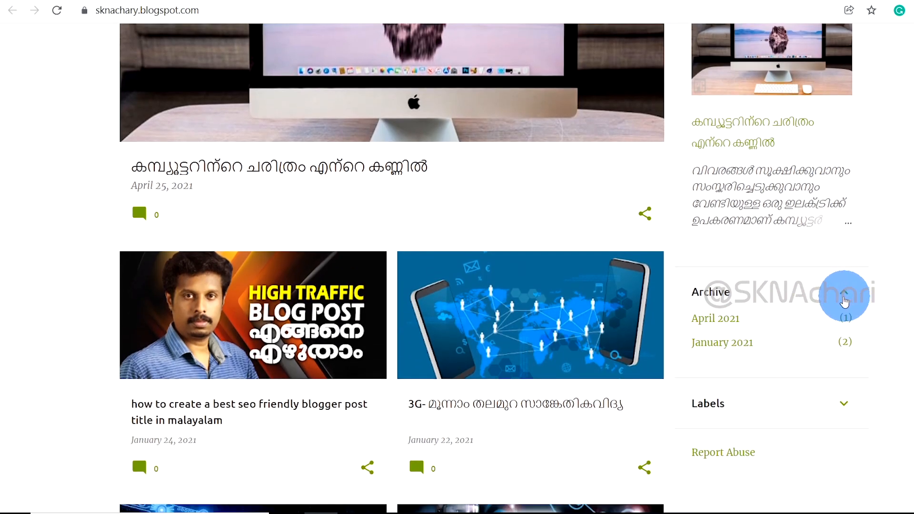
{"action": "scroll", "coordinate": [844, 306], "scroll_direction": "down", "scroll_amount": 3}
{"action": "left_click", "coordinate": [844, 208]}
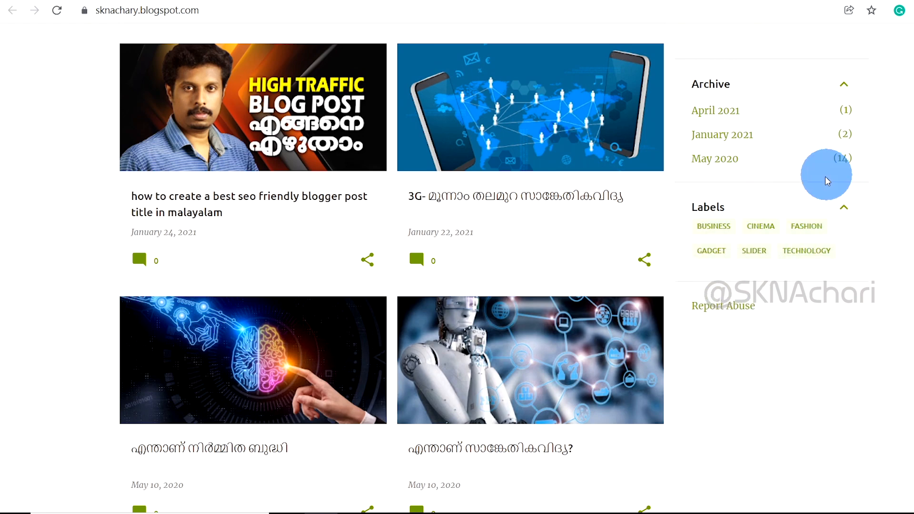
{"action": "scroll", "coordinate": [824, 214], "scroll_direction": "up", "scroll_amount": 6}
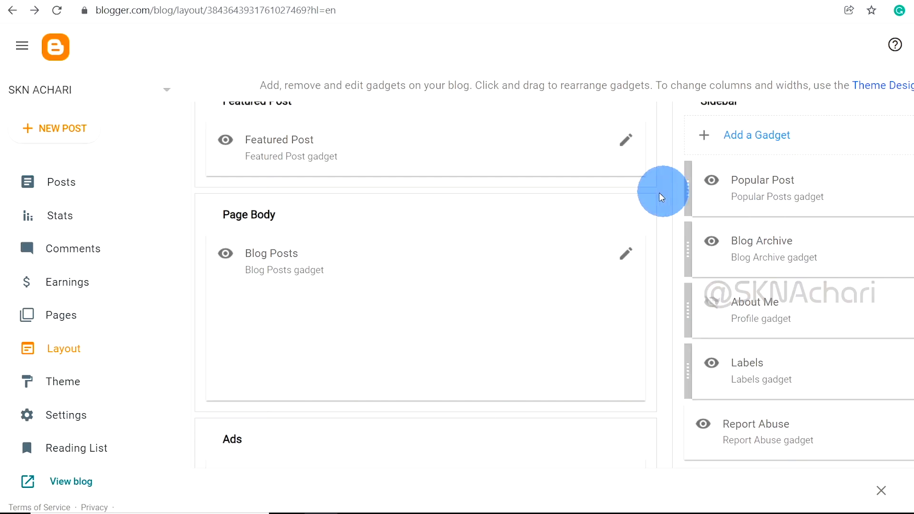
- Open the Theme Designer from the layout page and look through the Advanced font and color options for Body
{"action": "scroll", "coordinate": [663, 190], "scroll_direction": "up", "scroll_amount": 4}
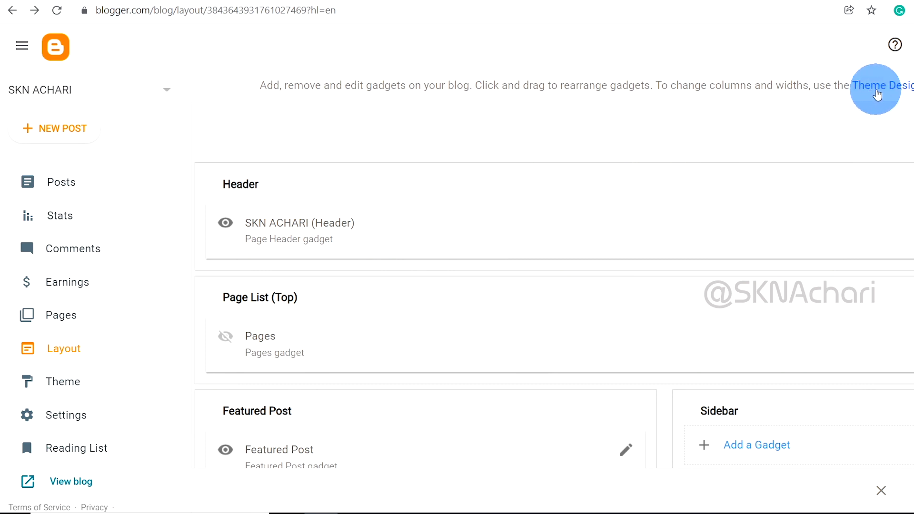
{"action": "left_click", "coordinate": [892, 88]}
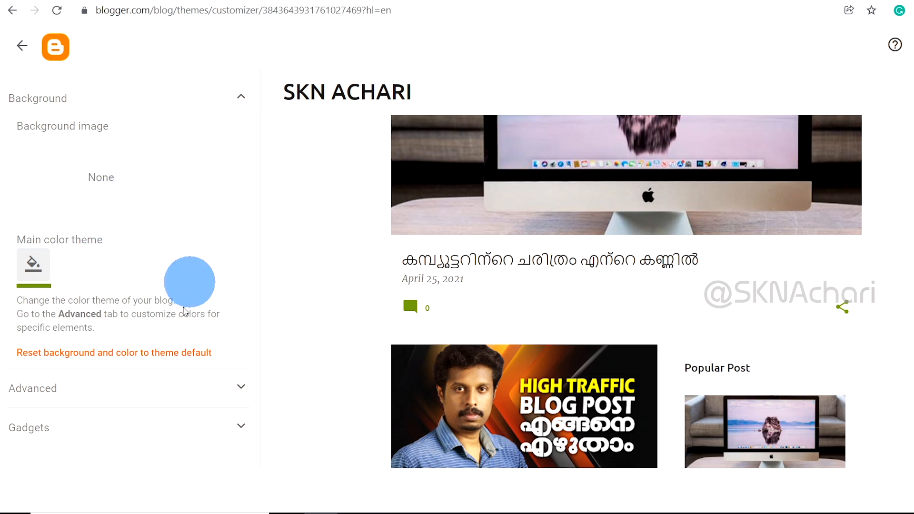
{"action": "left_click", "coordinate": [96, 397]}
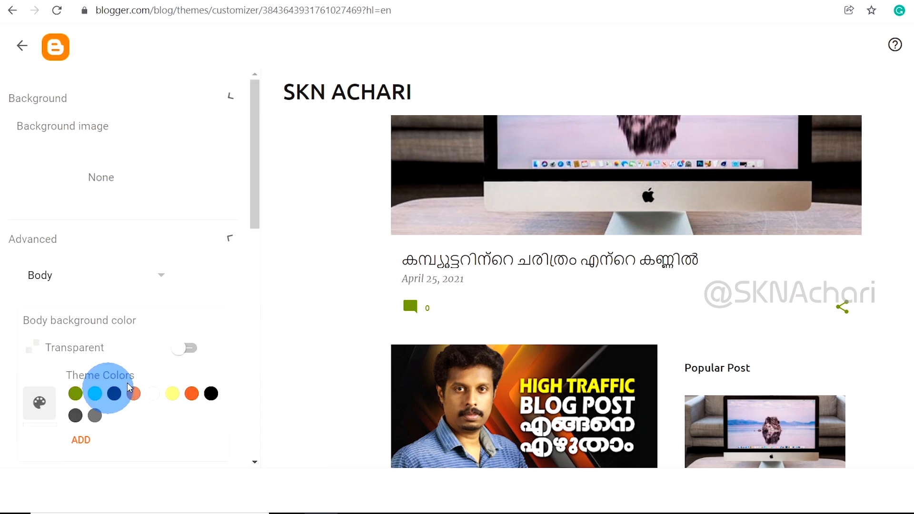
{"action": "scroll", "coordinate": [154, 289], "scroll_direction": "down", "scroll_amount": 2}
{"action": "scroll", "coordinate": [128, 402], "scroll_direction": "down", "scroll_amount": 15}
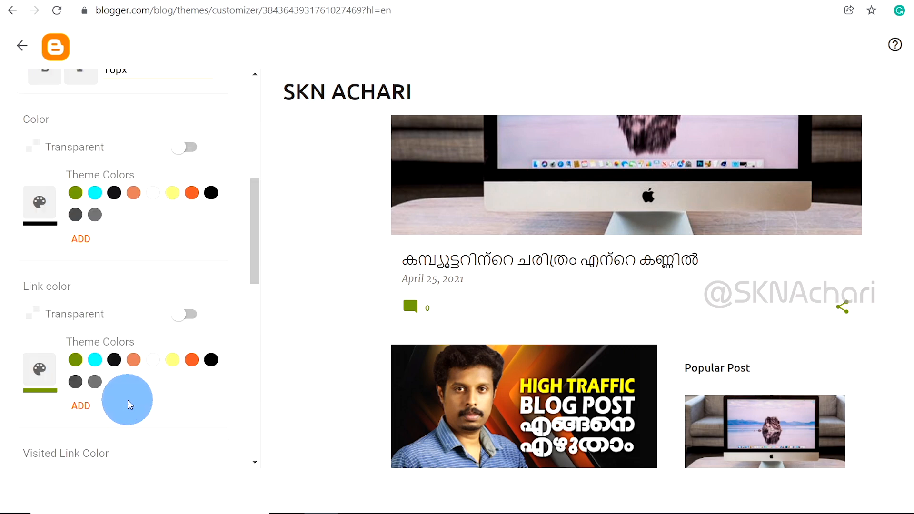
{"action": "scroll", "coordinate": [129, 405], "scroll_direction": "down", "scroll_amount": 3}
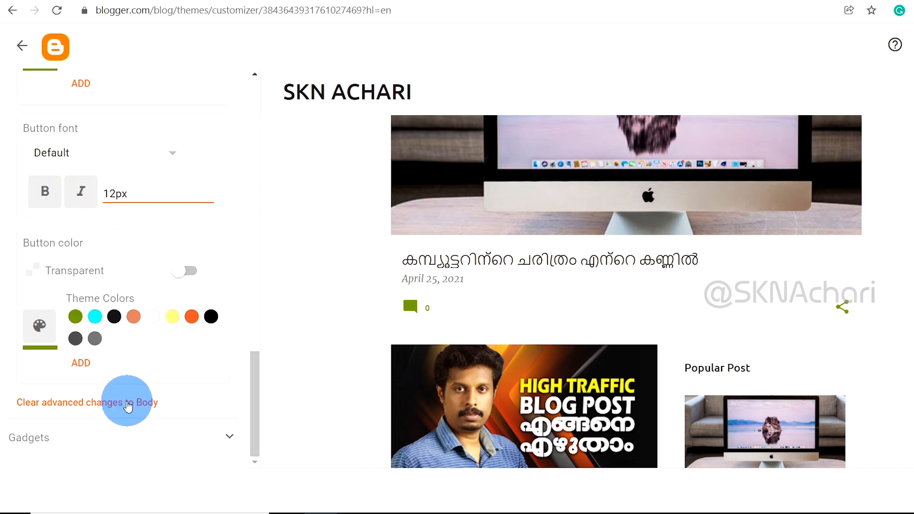
{"action": "scroll", "coordinate": [127, 407], "scroll_direction": "up", "scroll_amount": 20}
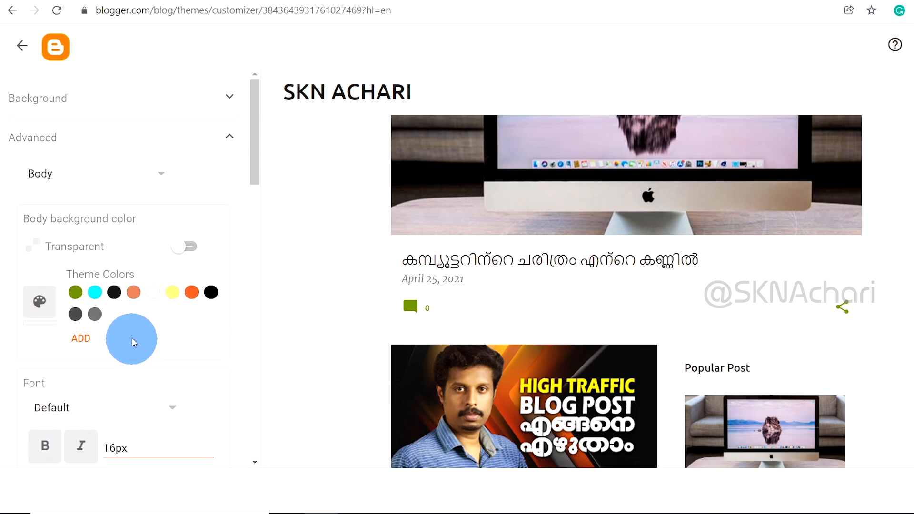
- Show the Advanced options for Blog title, set the Title Font size to 72px, and review the remaining title settings
{"action": "left_click", "coordinate": [153, 178]}
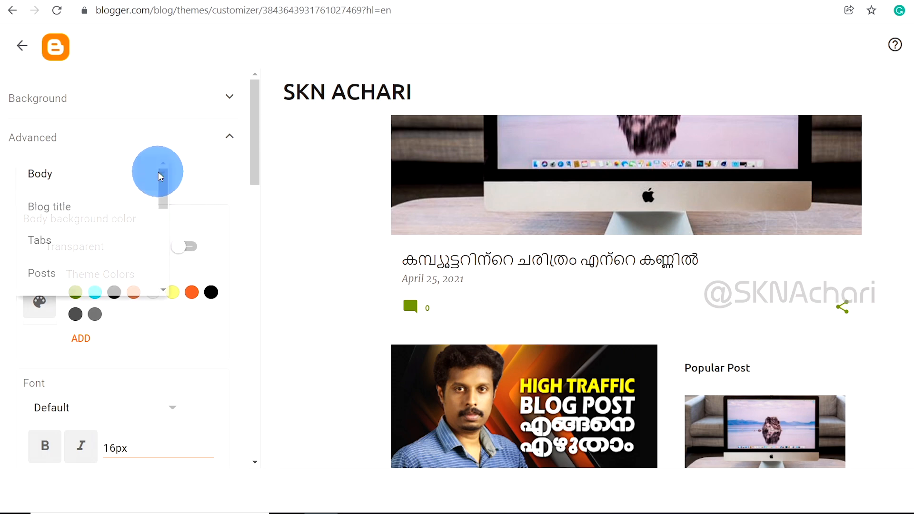
{"action": "left_click", "coordinate": [96, 205]}
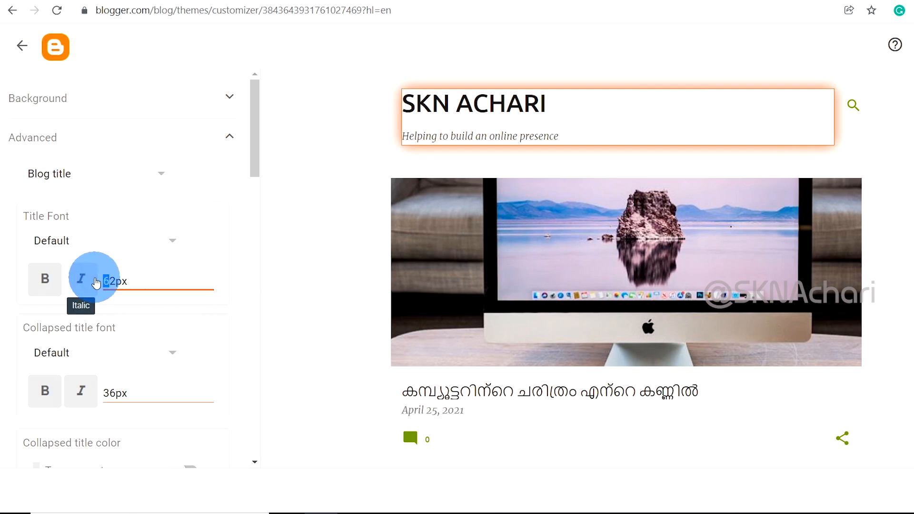
{"action": "left_click", "coordinate": [204, 181]}
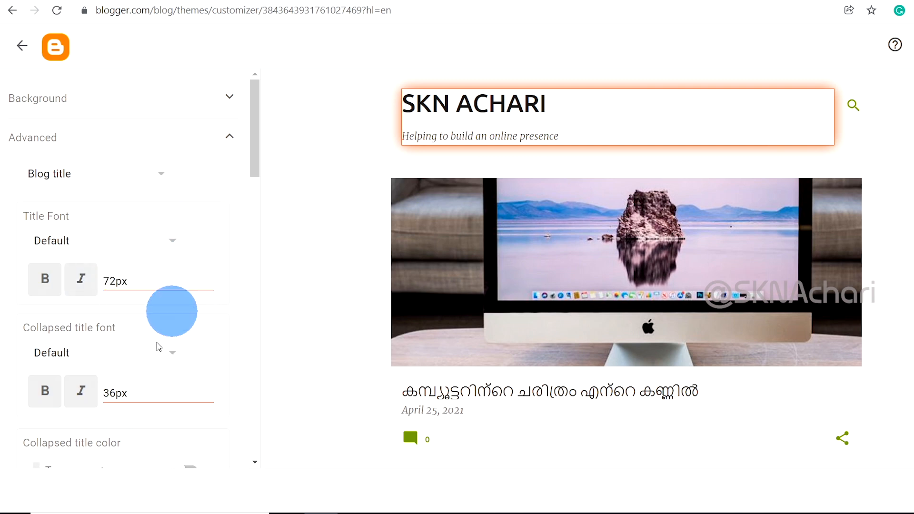
{"action": "scroll", "coordinate": [119, 372], "scroll_direction": "down", "scroll_amount": 1}
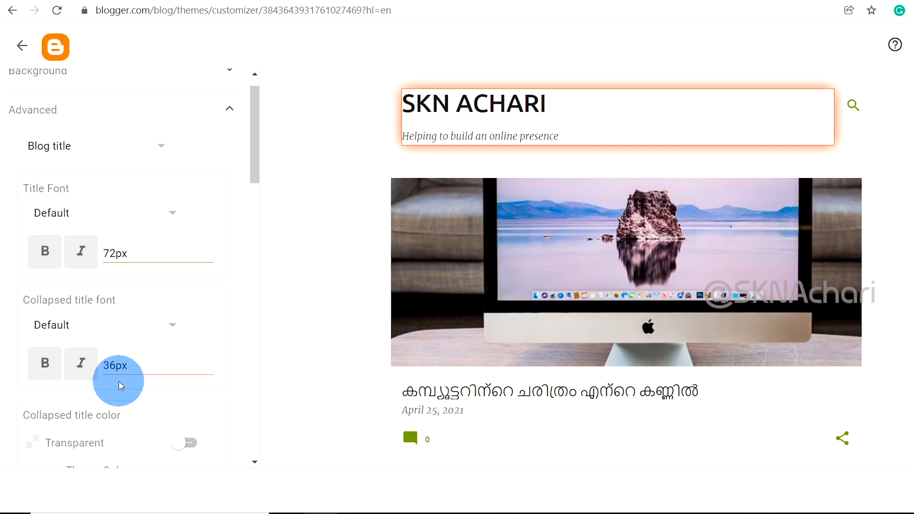
{"action": "scroll", "coordinate": [157, 361], "scroll_direction": "down", "scroll_amount": 8}
{"action": "scroll", "coordinate": [136, 384], "scroll_direction": "up", "scroll_amount": 11}
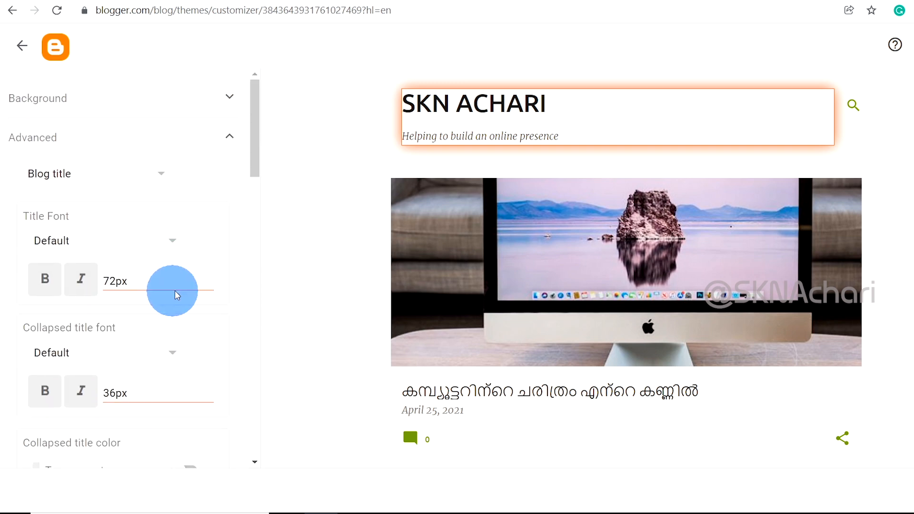
- Switch the Advanced options to Posts and examine the post background, title and byline color and font settings
{"action": "left_click", "coordinate": [158, 174]}
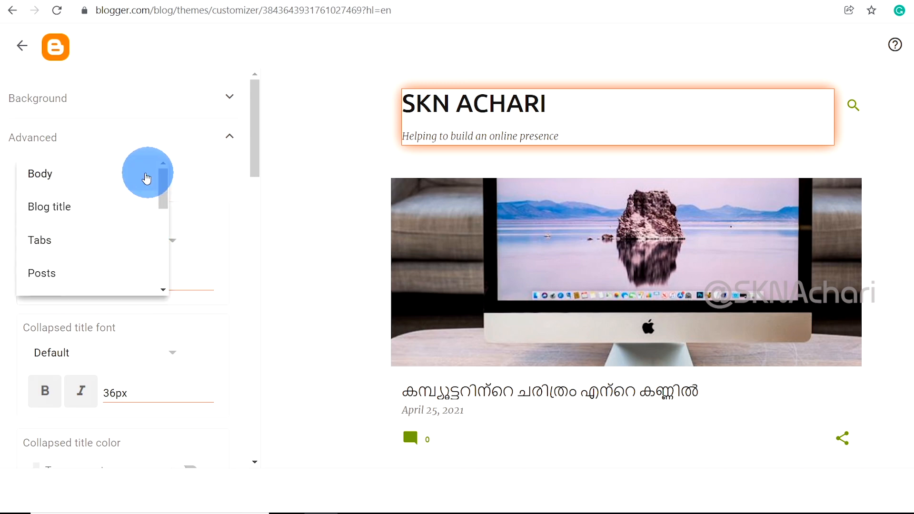
{"action": "left_click", "coordinate": [93, 274]}
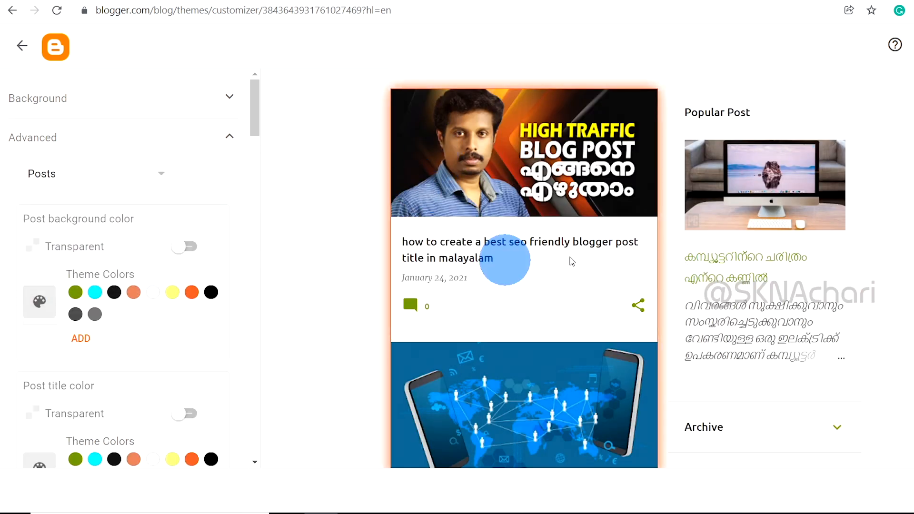
{"action": "scroll", "coordinate": [112, 347], "scroll_direction": "down", "scroll_amount": 10}
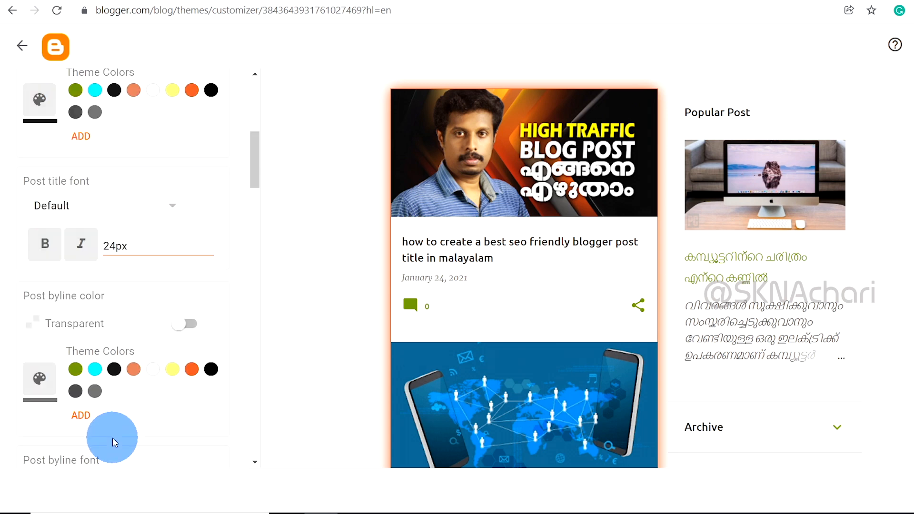
{"action": "scroll", "coordinate": [119, 390], "scroll_direction": "up", "scroll_amount": 9}
{"action": "scroll", "coordinate": [119, 390], "scroll_direction": "up", "scroll_amount": 1}
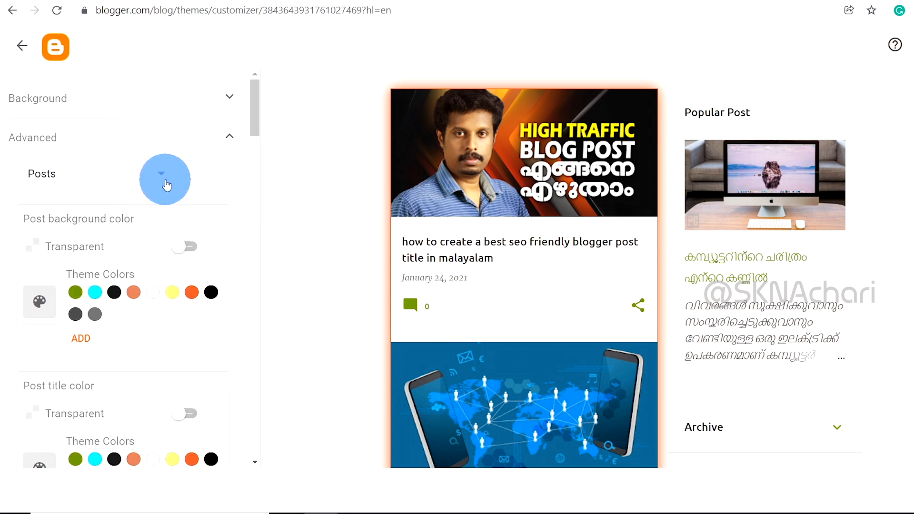
- Switch the Advanced options to Widths and examine the sidebar width and post width (stream) settings
{"action": "left_click", "coordinate": [162, 177]}
{"action": "scroll", "coordinate": [87, 250], "scroll_direction": "down", "scroll_amount": 5}
{"action": "left_click", "coordinate": [87, 250]}
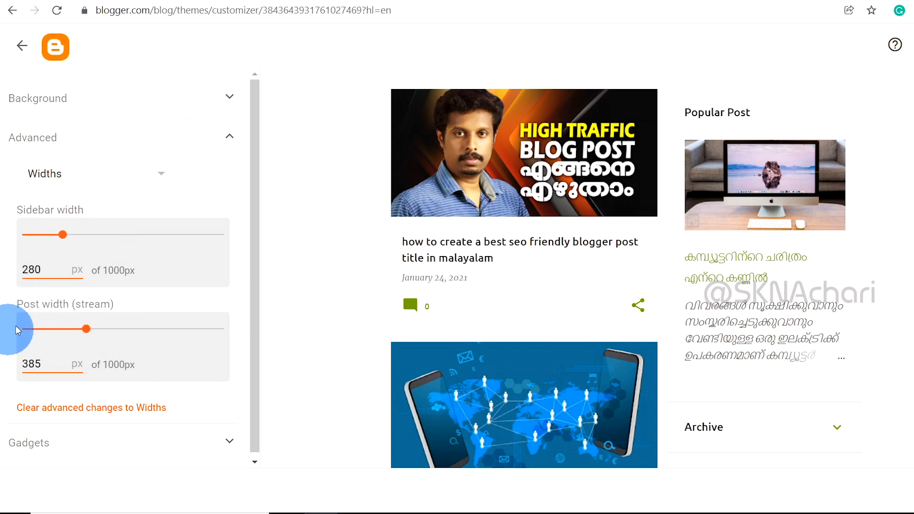
{"action": "scroll", "coordinate": [124, 362], "scroll_direction": "down", "scroll_amount": 1}
{"action": "scroll", "coordinate": [171, 286], "scroll_direction": "up", "scroll_amount": 1}
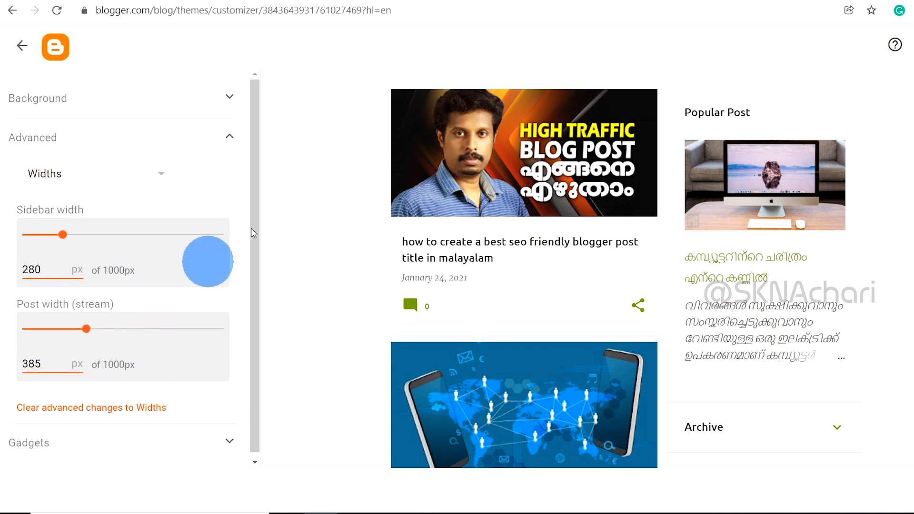